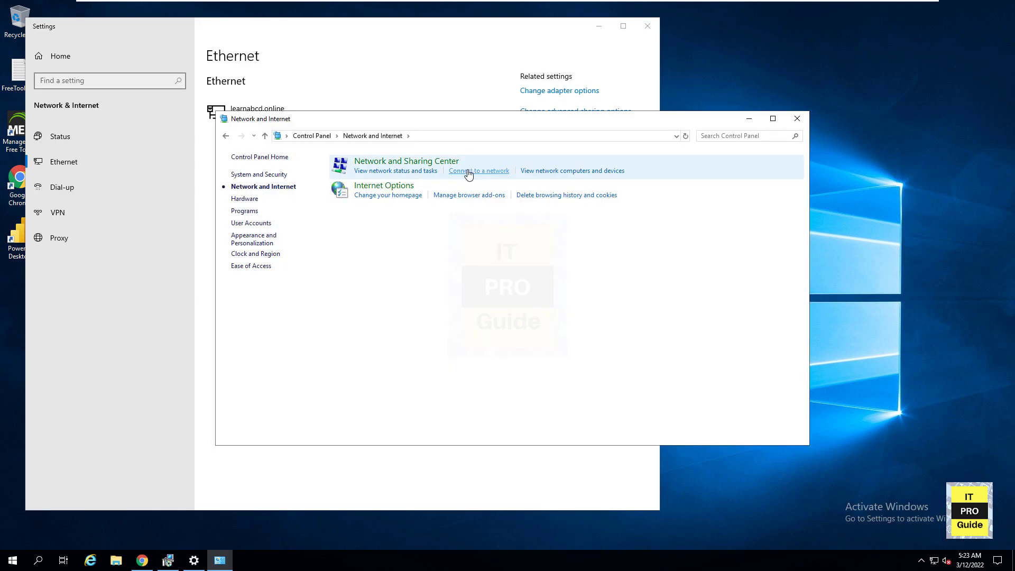
- Review the Ethernet0 connection status in Network and Sharing Center and close its windows
left_click(431, 172)
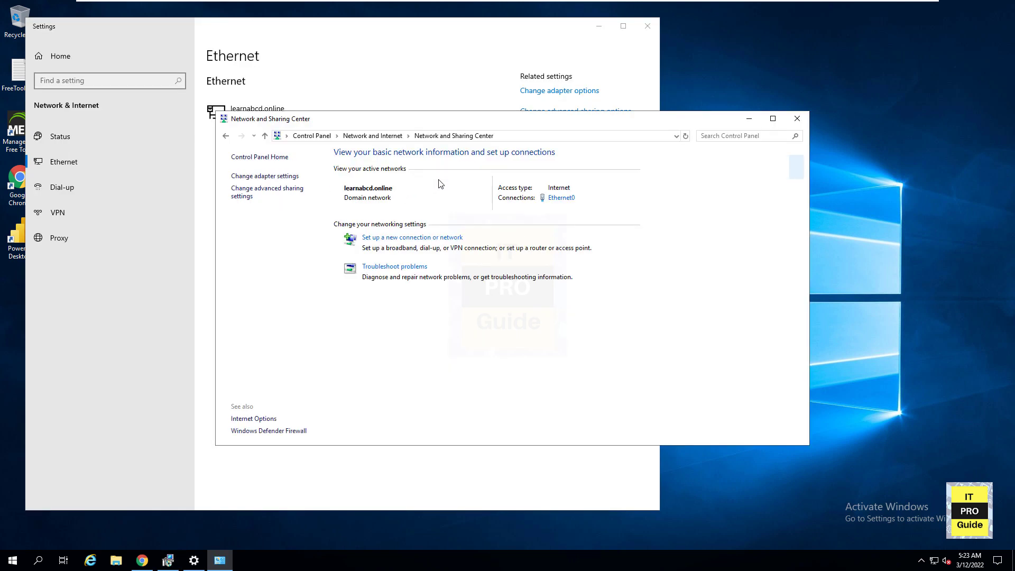
left_click(647, 25)
left_click(554, 198)
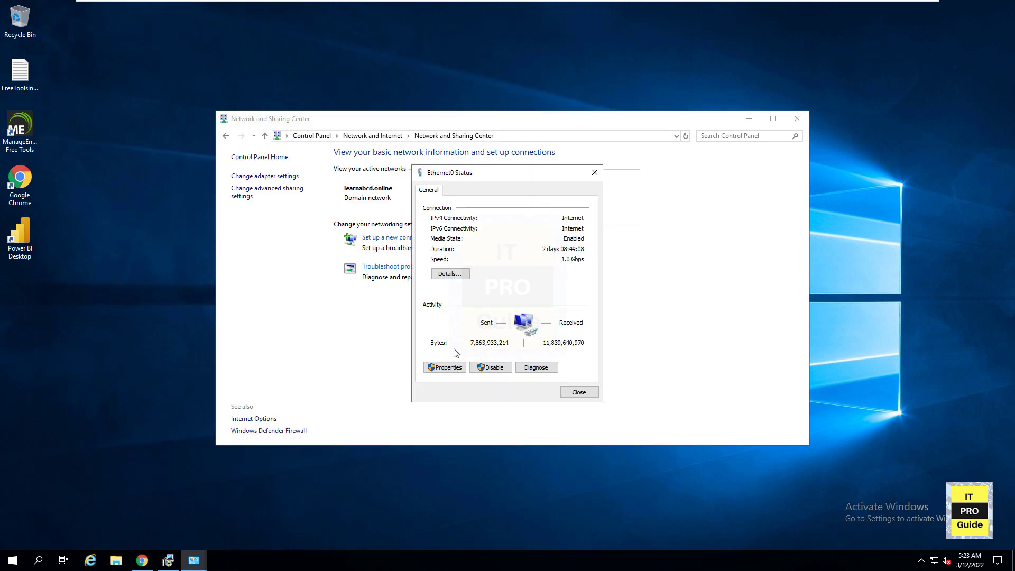
left_click(500, 369)
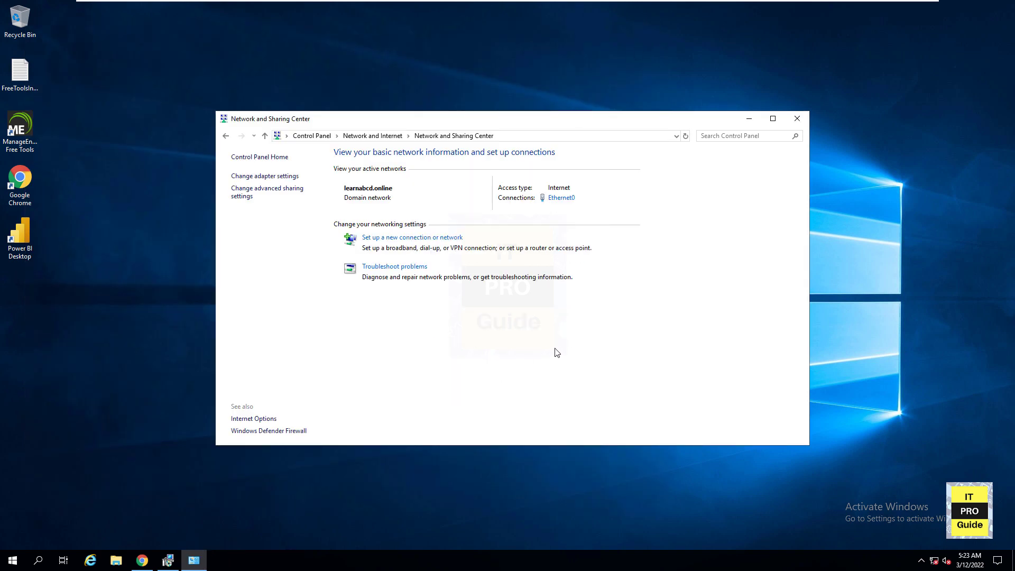
left_click(796, 117)
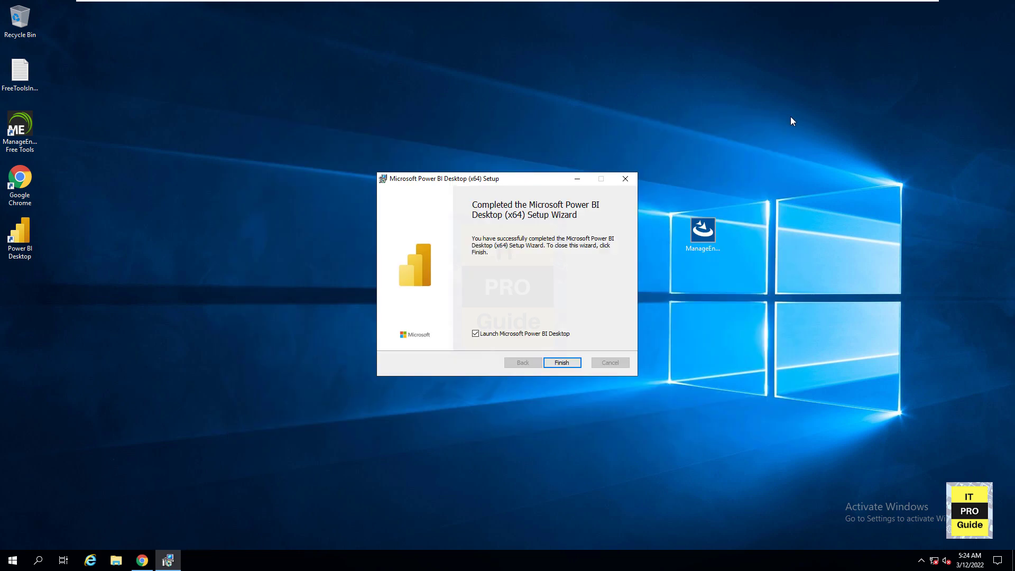
- Finish the Power BI Desktop setup wizard with the app launching, and dismiss its welcome screen and sign-in tip
left_click(559, 364)
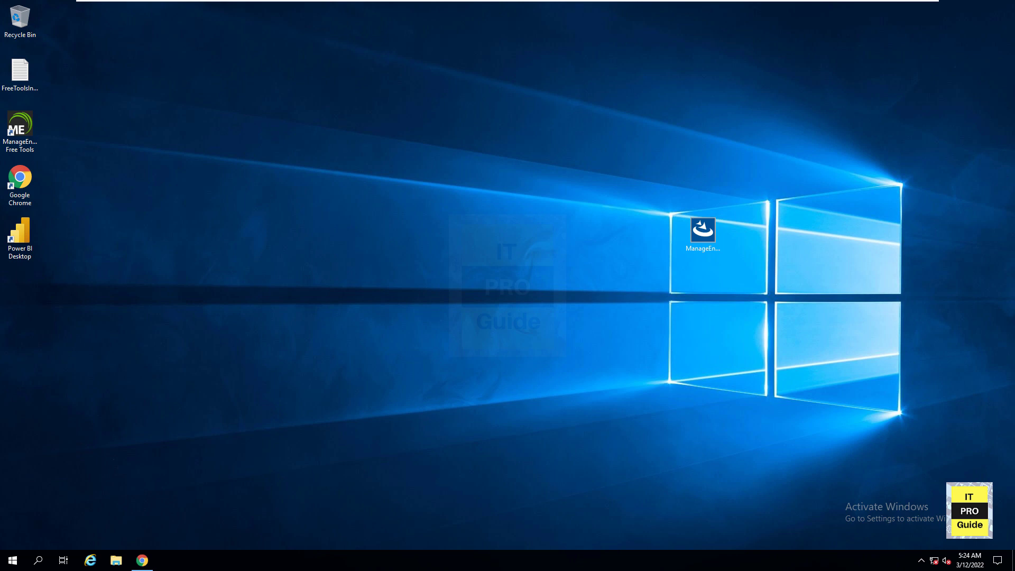
right_click(543, 112)
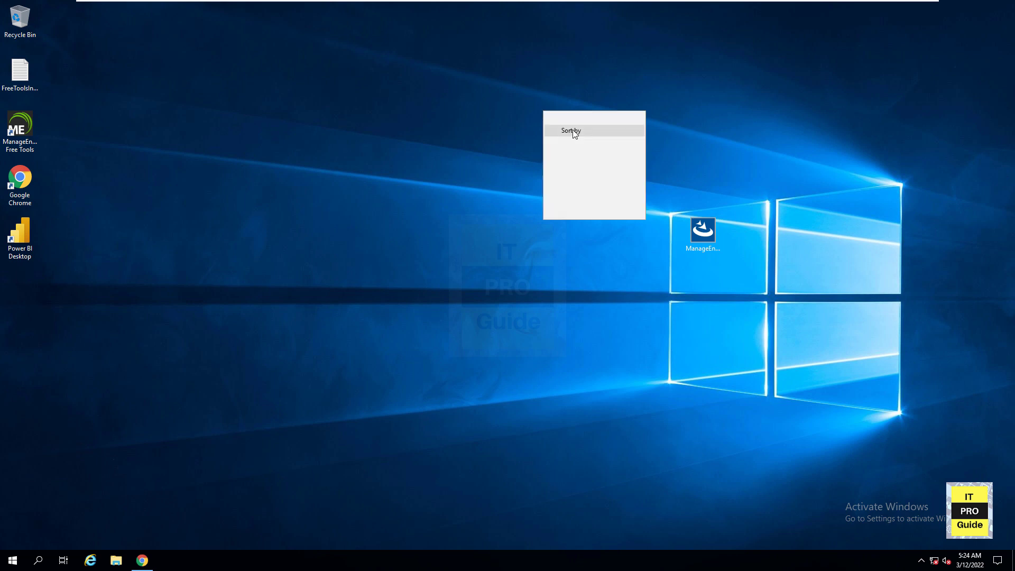
left_click(563, 154)
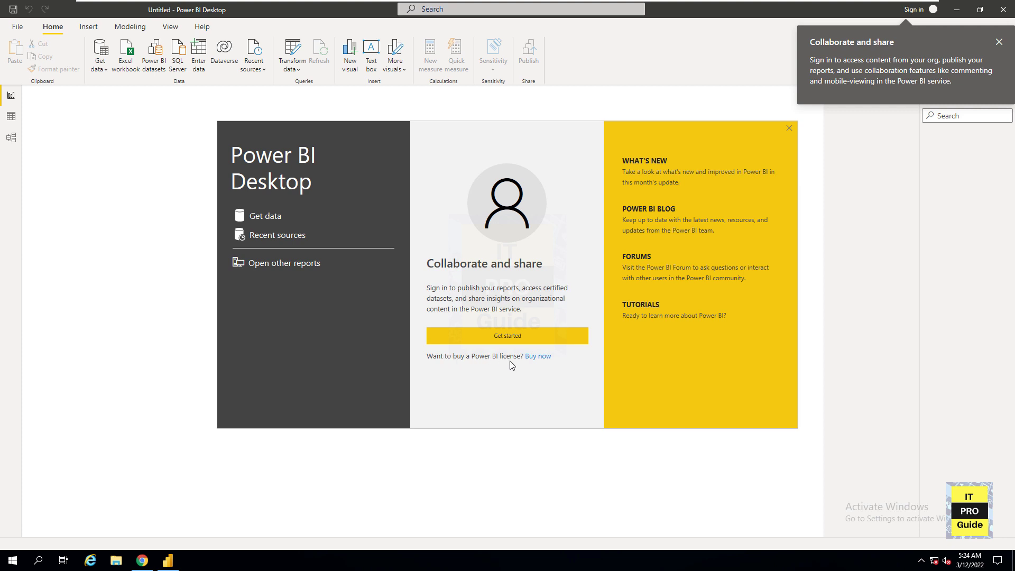
left_click(789, 128)
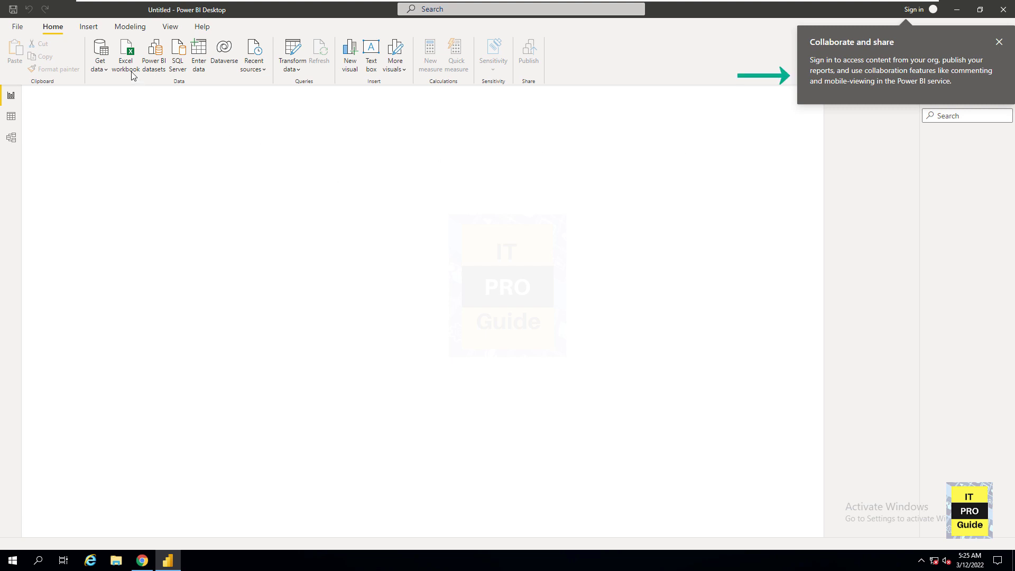
left_click(1000, 42)
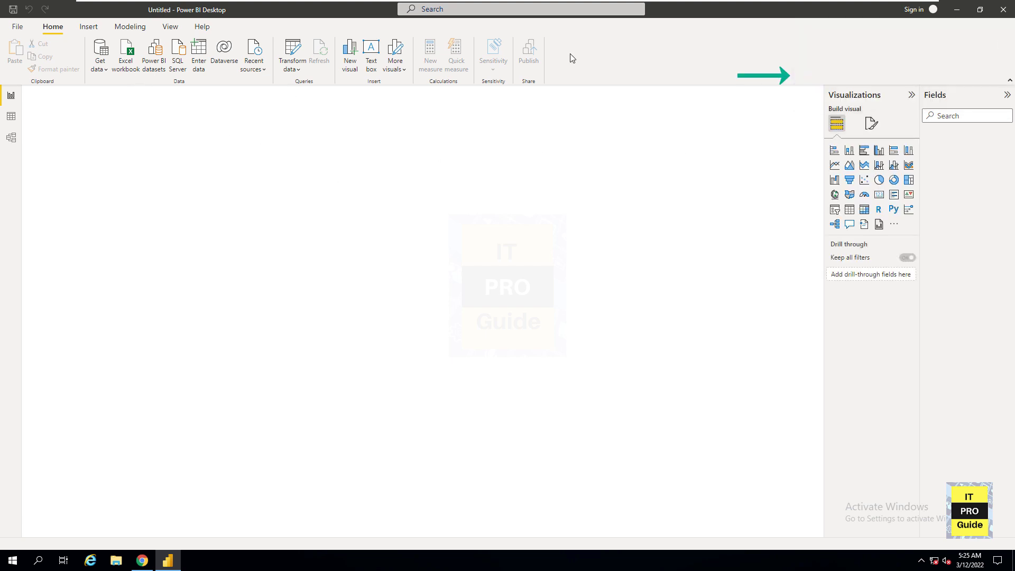
- Import the Financial Sample.xlsx Excel workbook from the Desktop
left_click(134, 70)
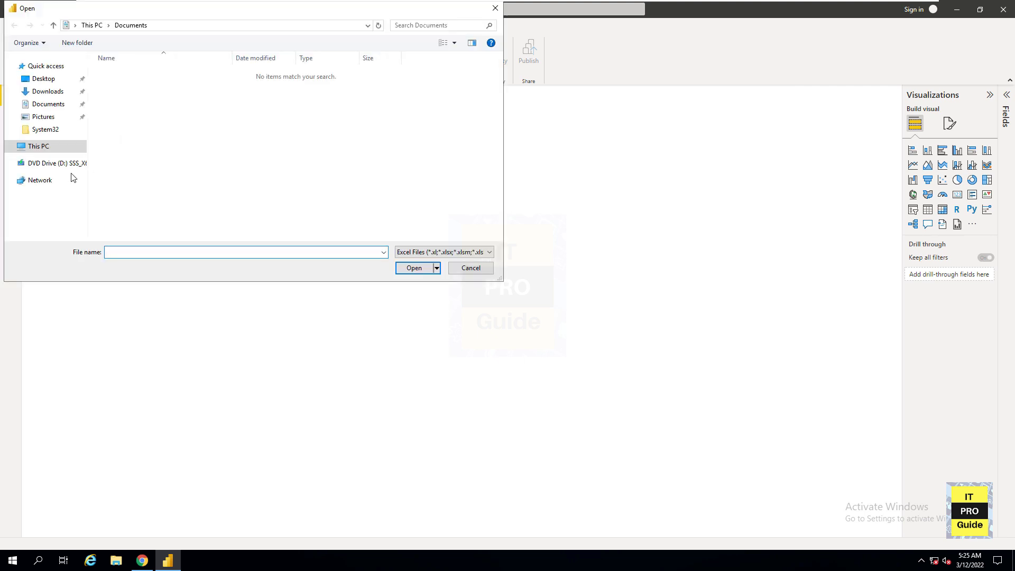
left_click(49, 80)
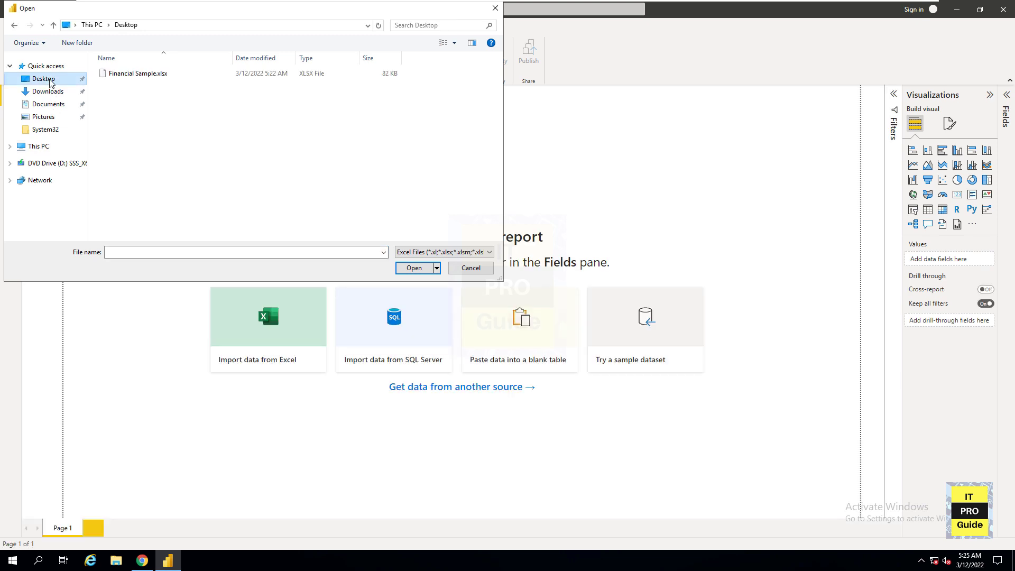
double_click(165, 79)
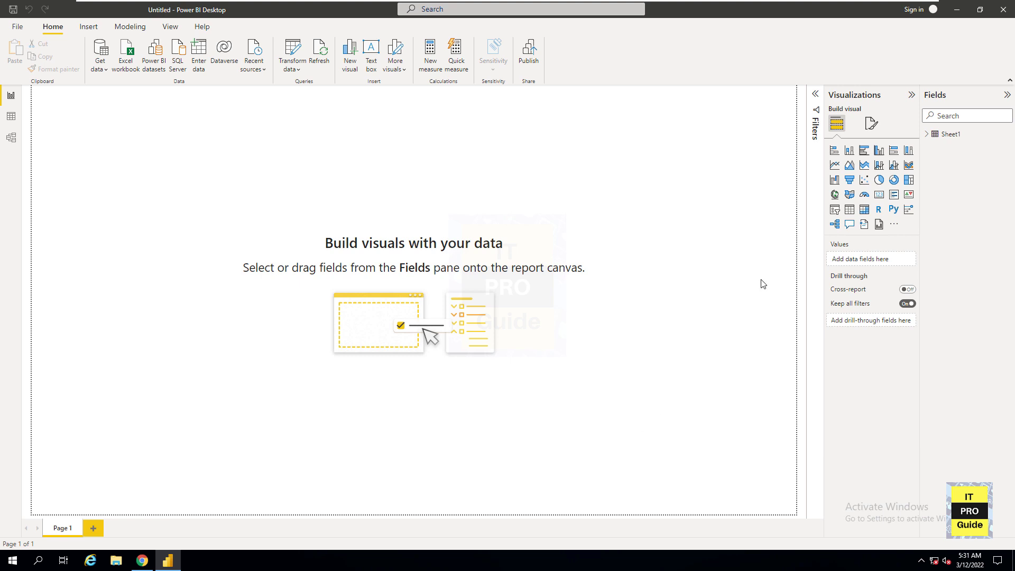
- Create a stacked column chart of Profit by Date from Sheet1 and enlarge the visual
left_click(927, 135)
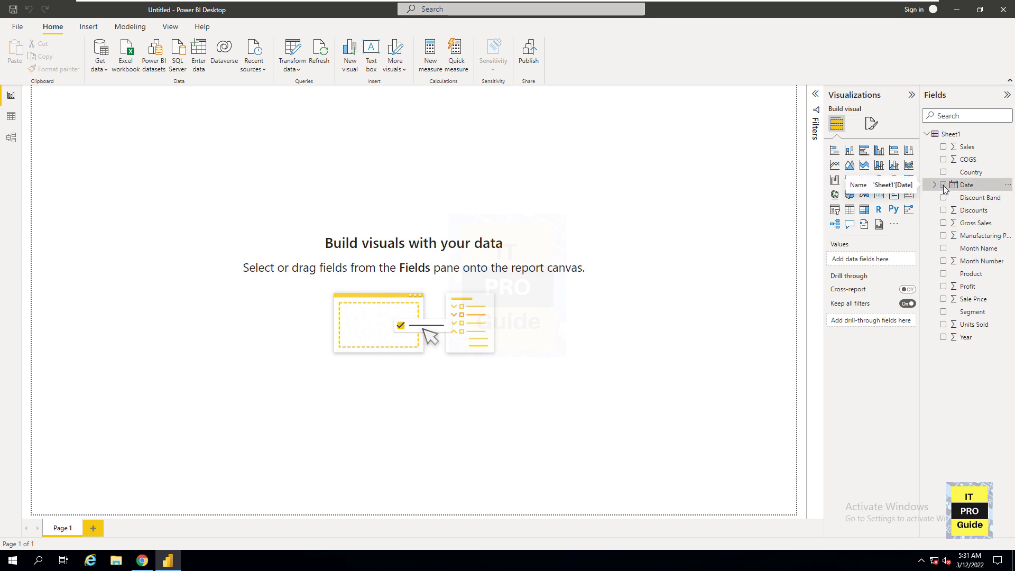
left_click(944, 286)
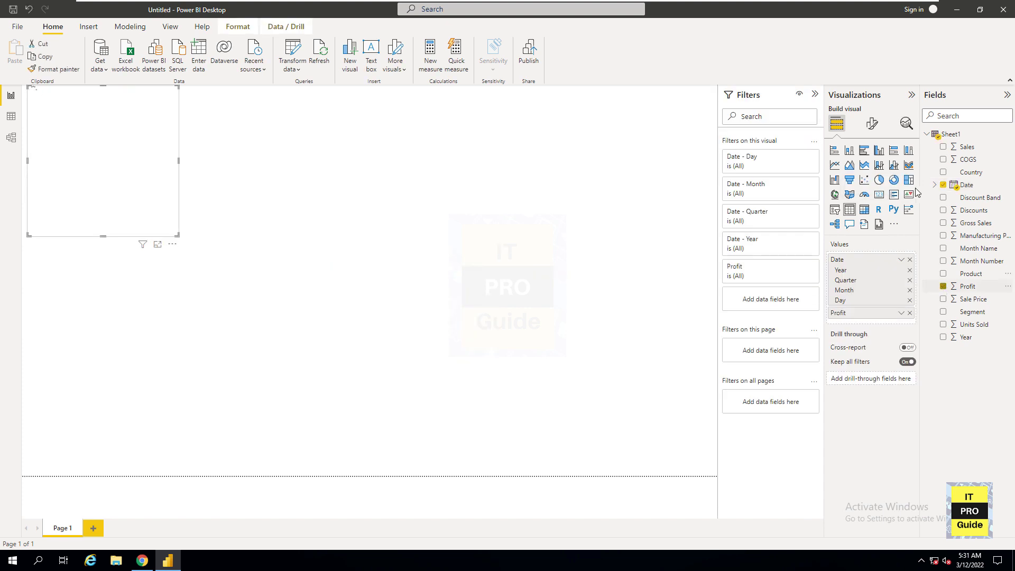
left_click(850, 151)
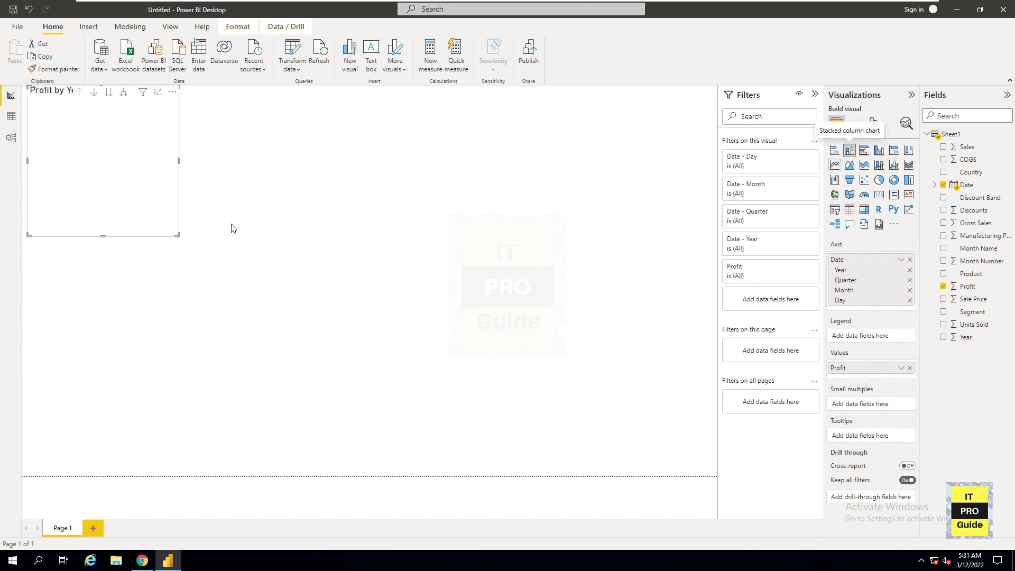
left_click_drag(178, 240, 435, 292)
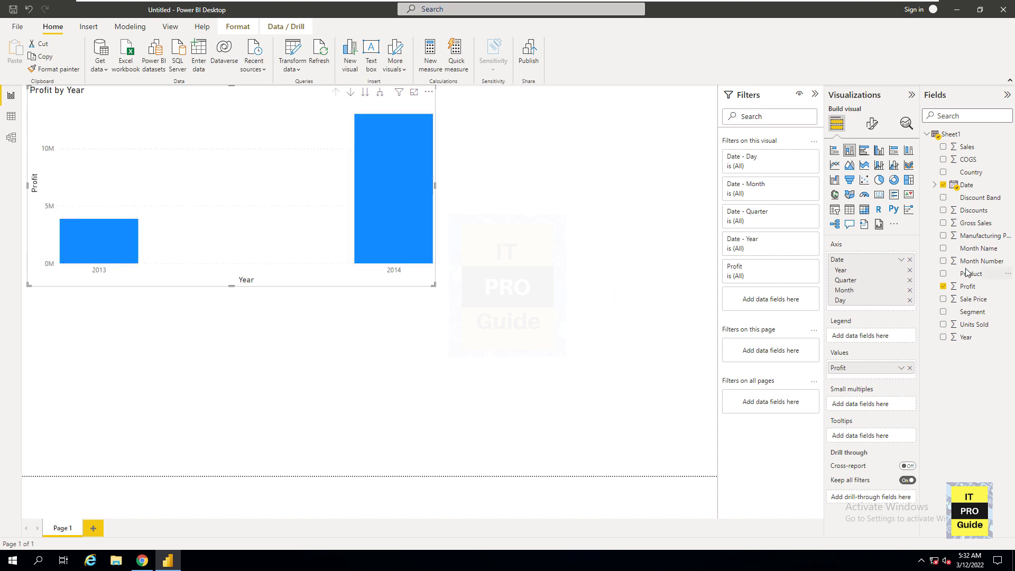
- Add a pie chart showing Discounts and Profit below the column chart
left_click(622, 309)
left_click(880, 181)
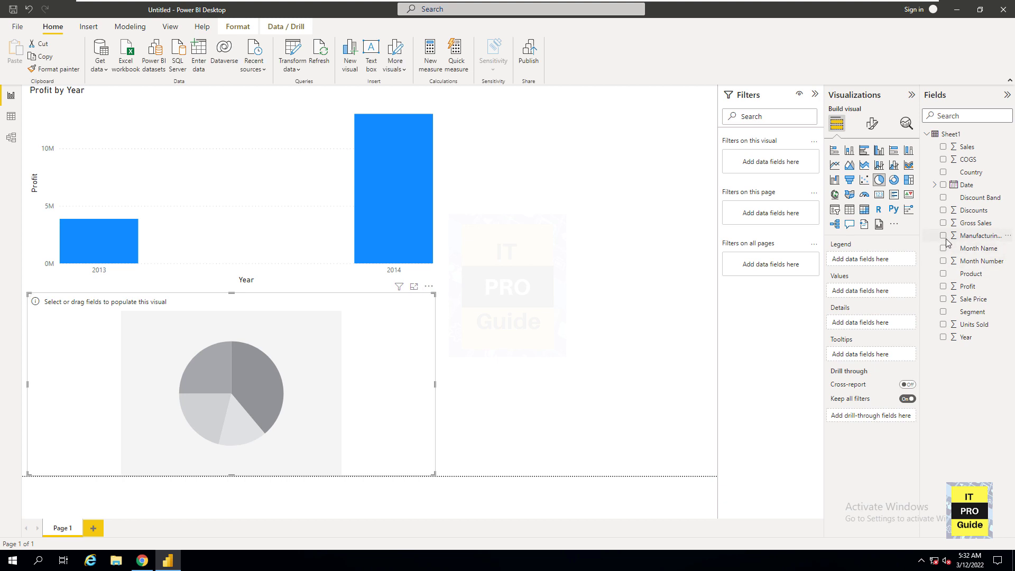
left_click(944, 211)
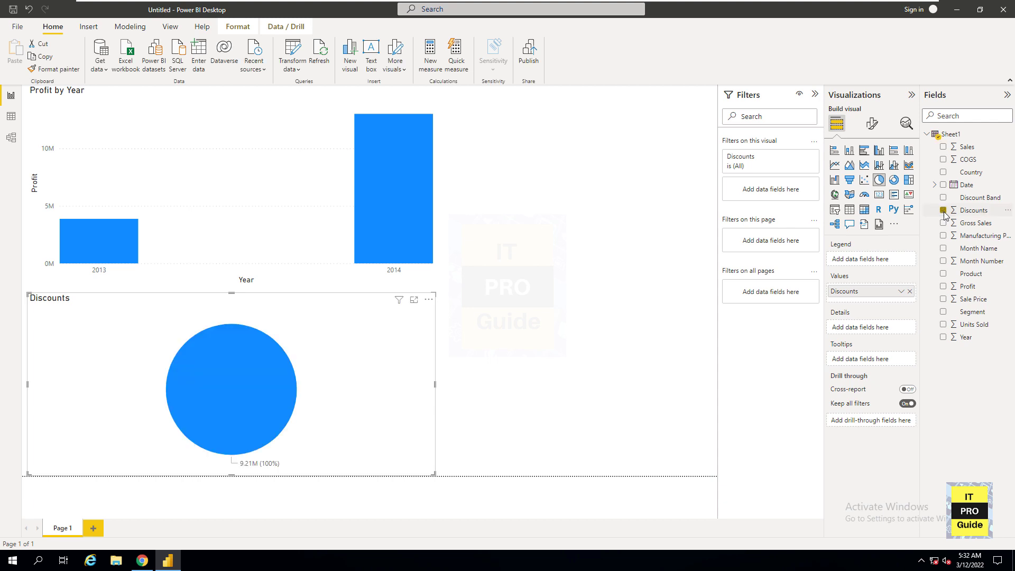
left_click(944, 287)
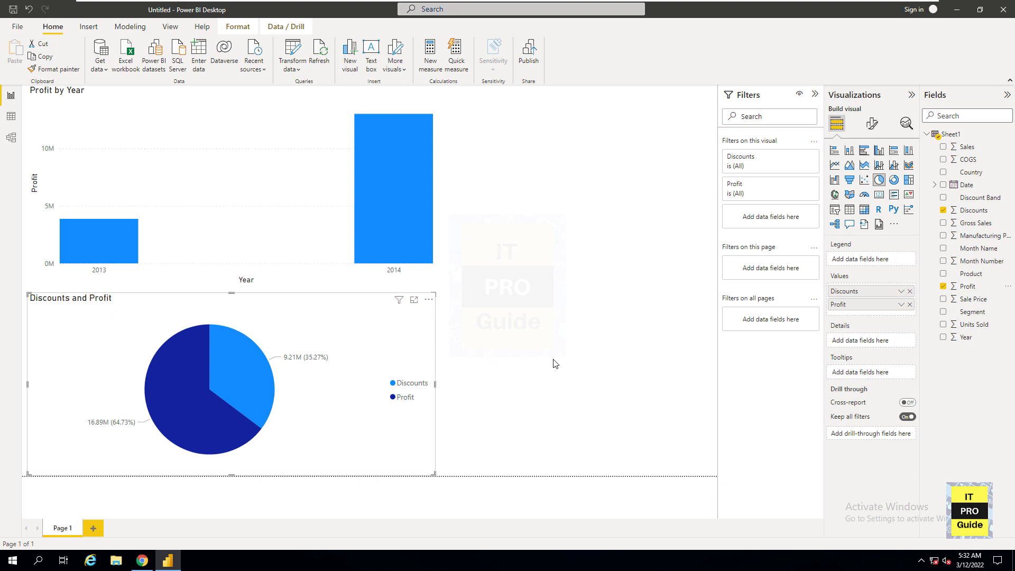
- Export the report to PDF and return from the PDF preview to the report
left_click(18, 27)
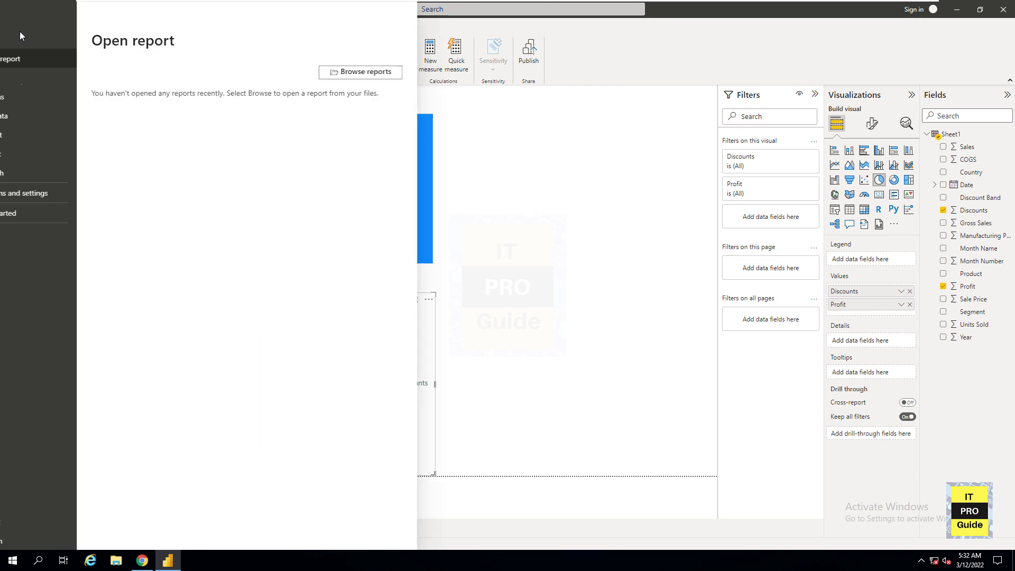
left_click(34, 151)
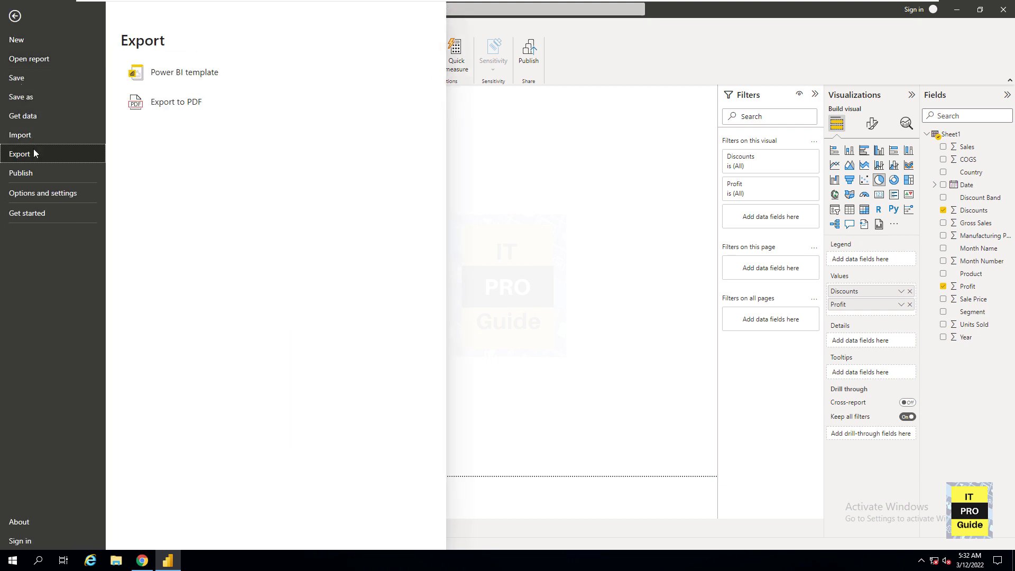
left_click(193, 109)
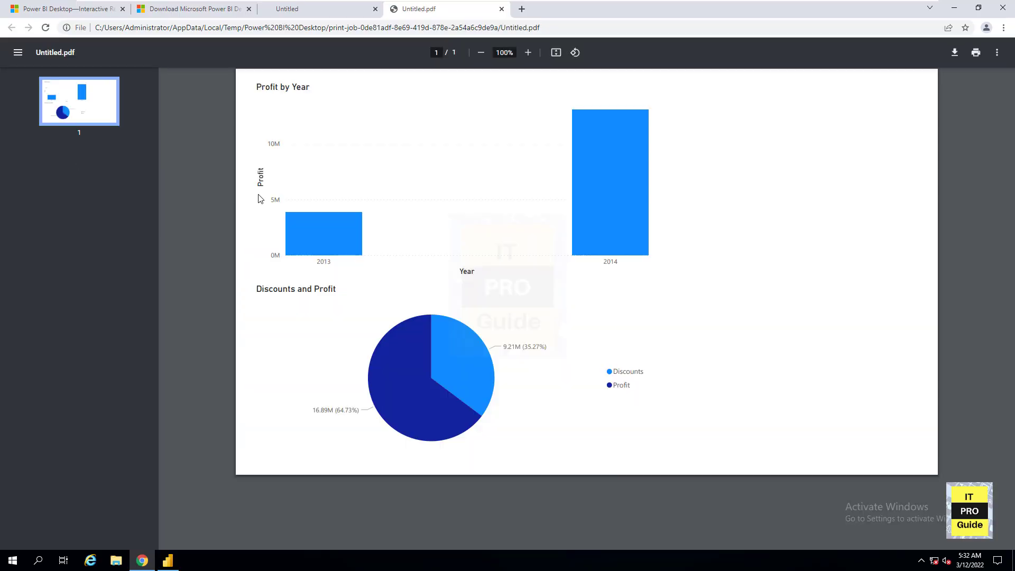
left_click(965, 8)
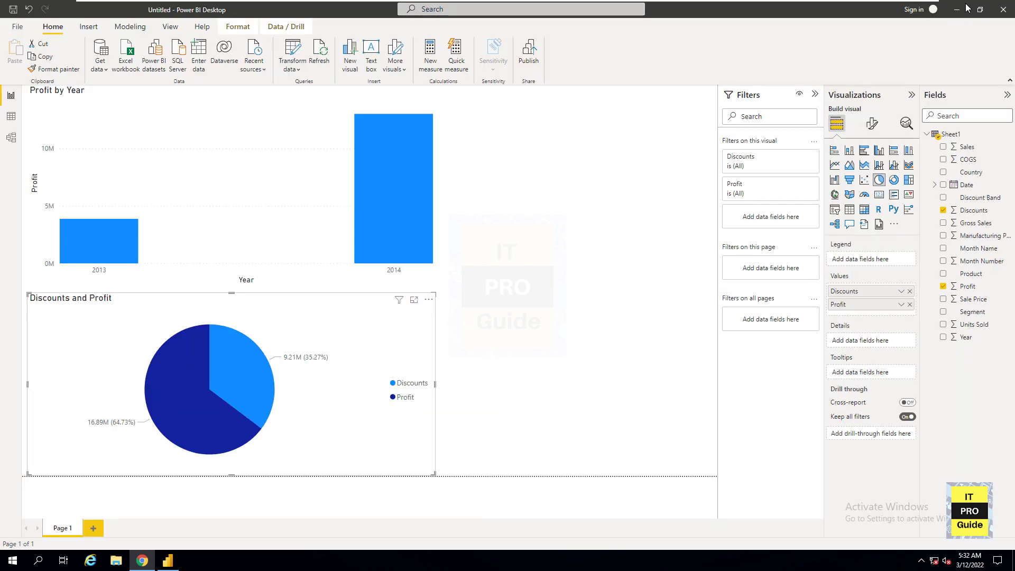
- Save the report as report 1
left_click(16, 29)
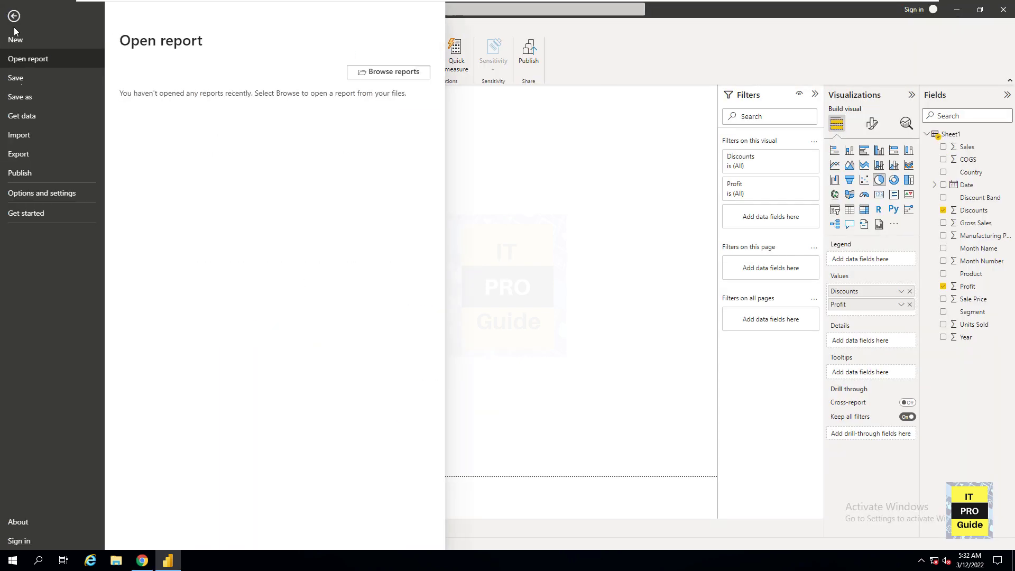
left_click(30, 100)
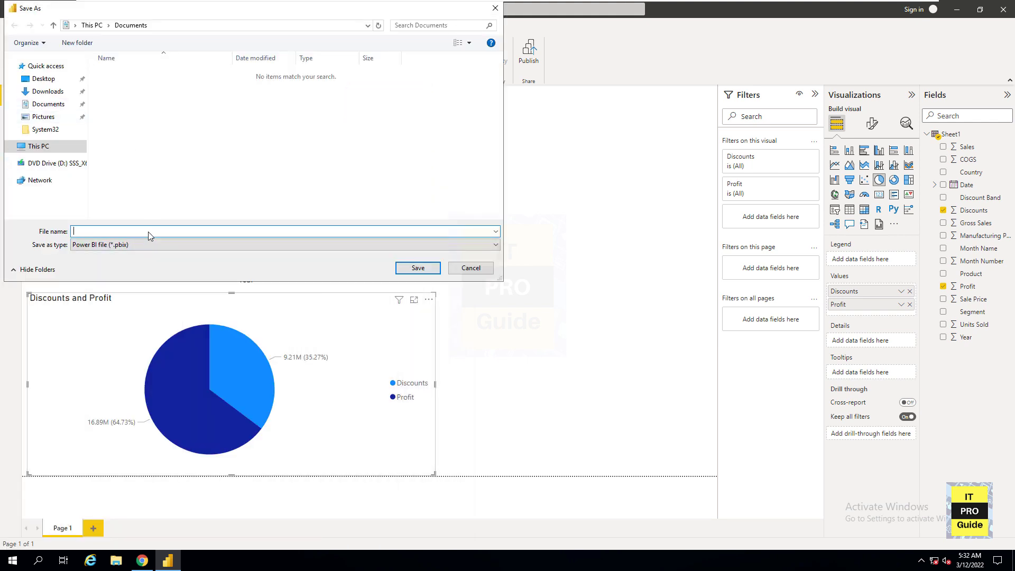
type("report 1")
key("Return")
mouse_move(150, 236)
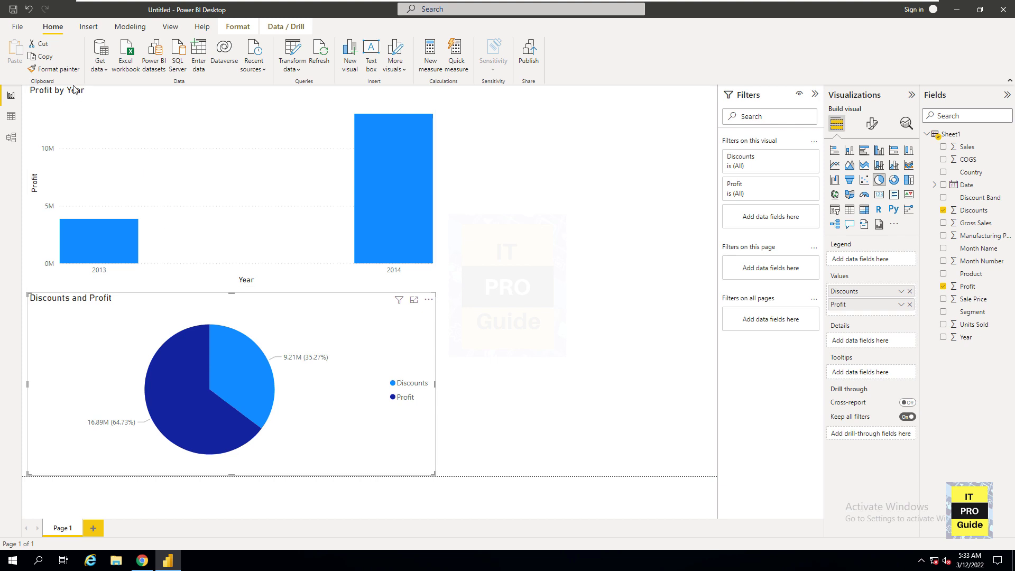
left_click(20, 29)
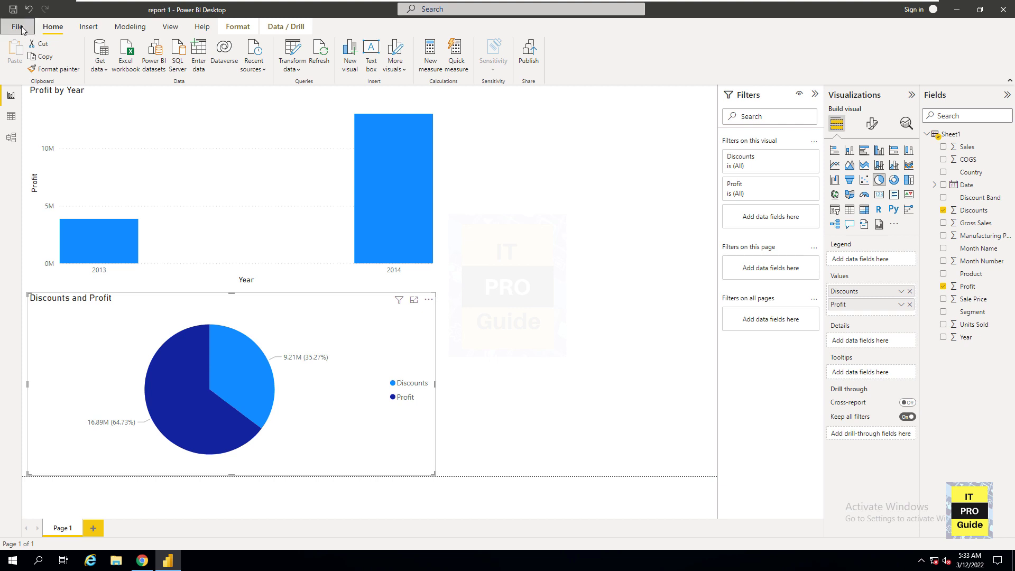
key("Escape")
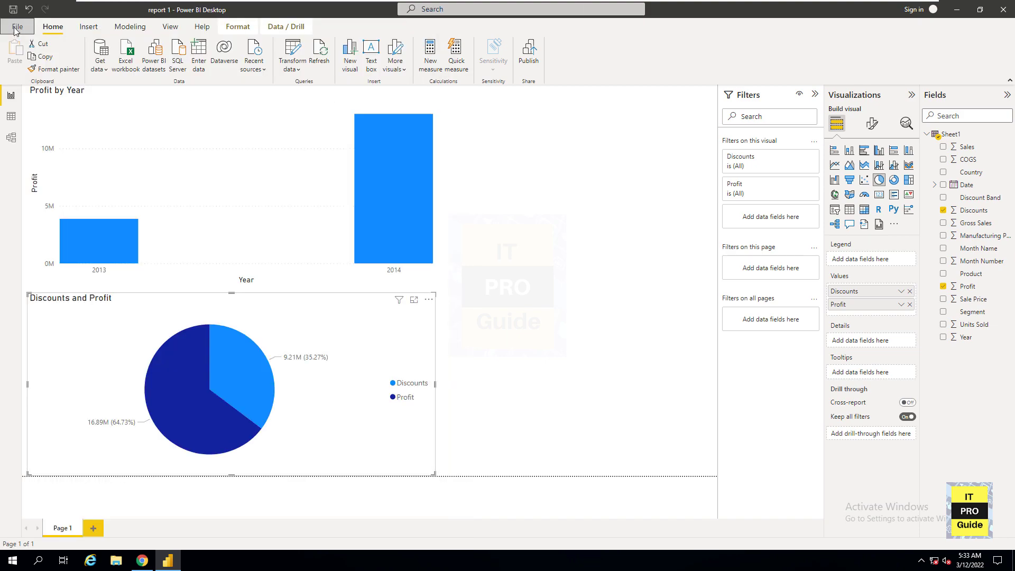
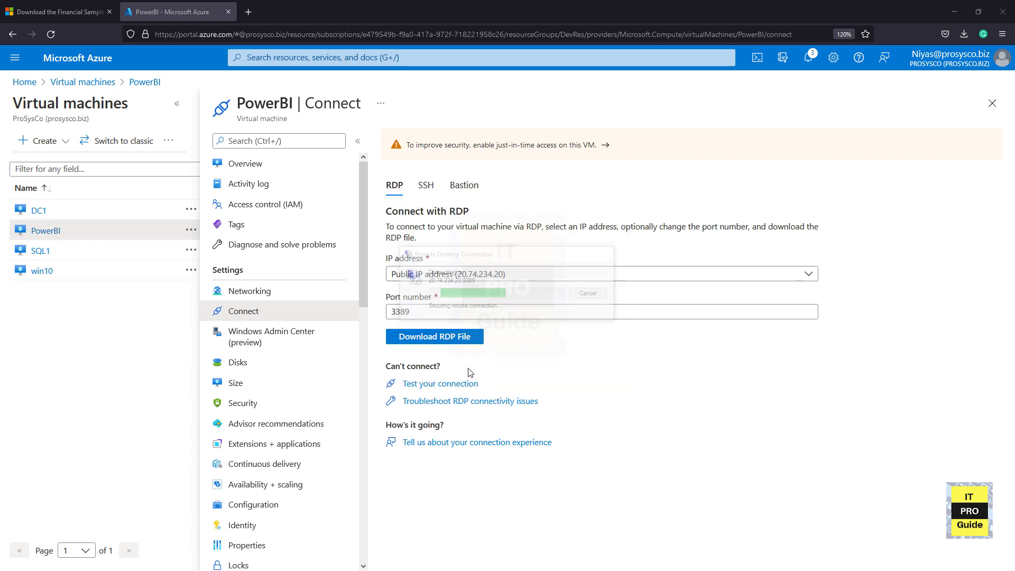
- Connect to the PowerBI virtual machine by remote desktop and minimize Server Manager
left_click(540, 376)
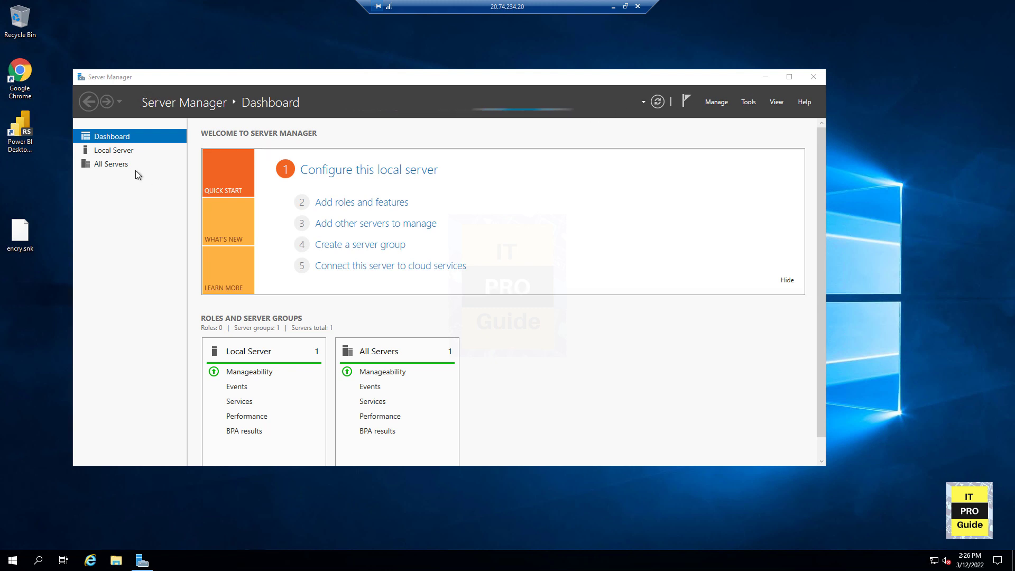
left_click(766, 77)
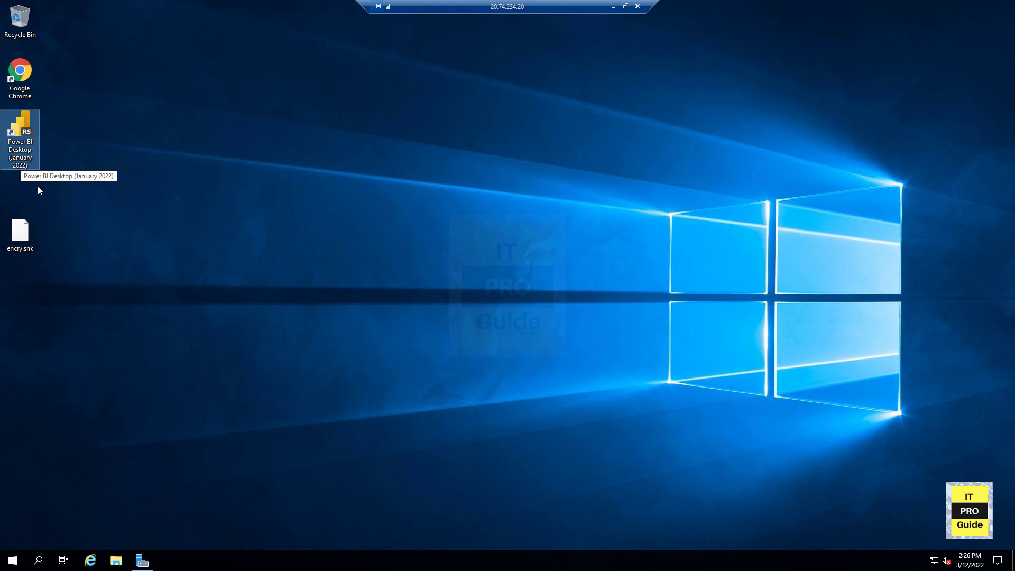
- Launch Report Server Configuration Manager from the Microsoft Power BI Report Server group in the Start menu
left_click(10, 559)
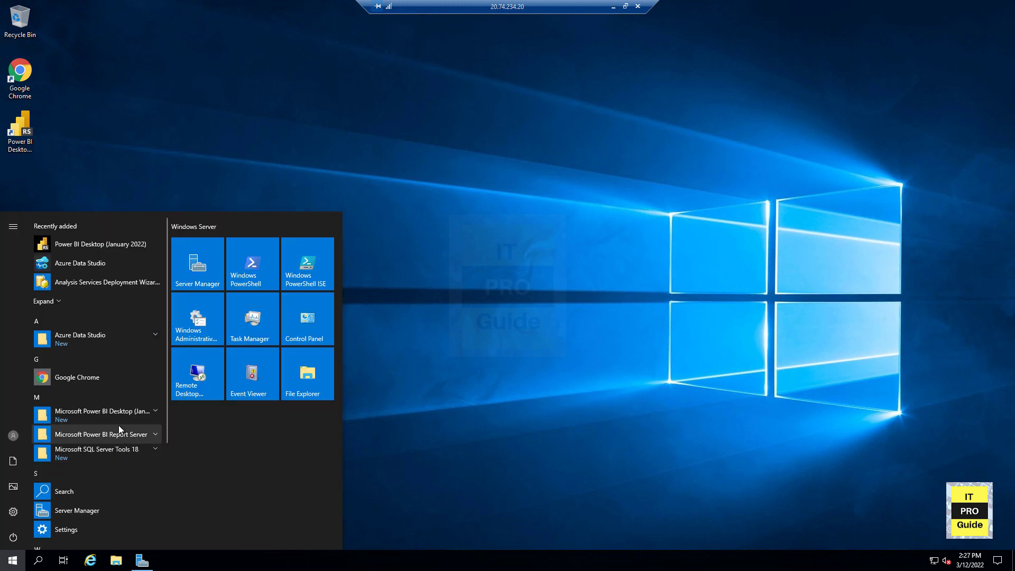
left_click(123, 411)
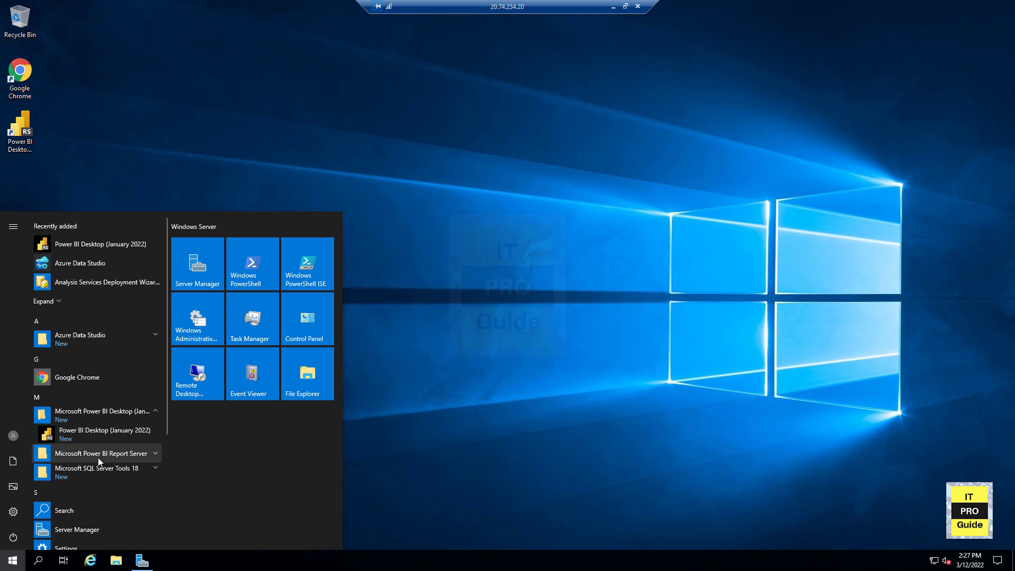
left_click(88, 455)
left_click(91, 473)
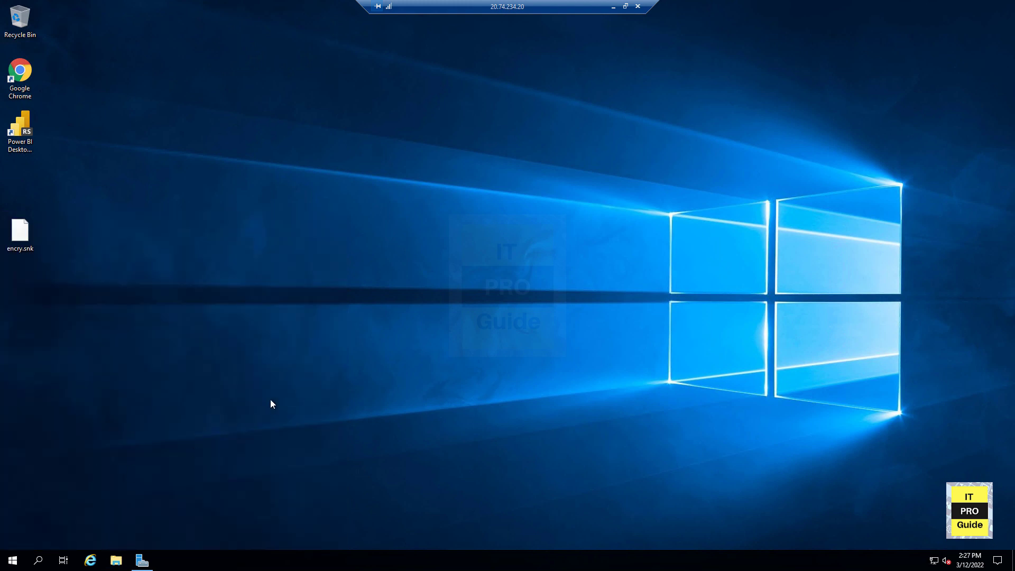
left_click(563, 340)
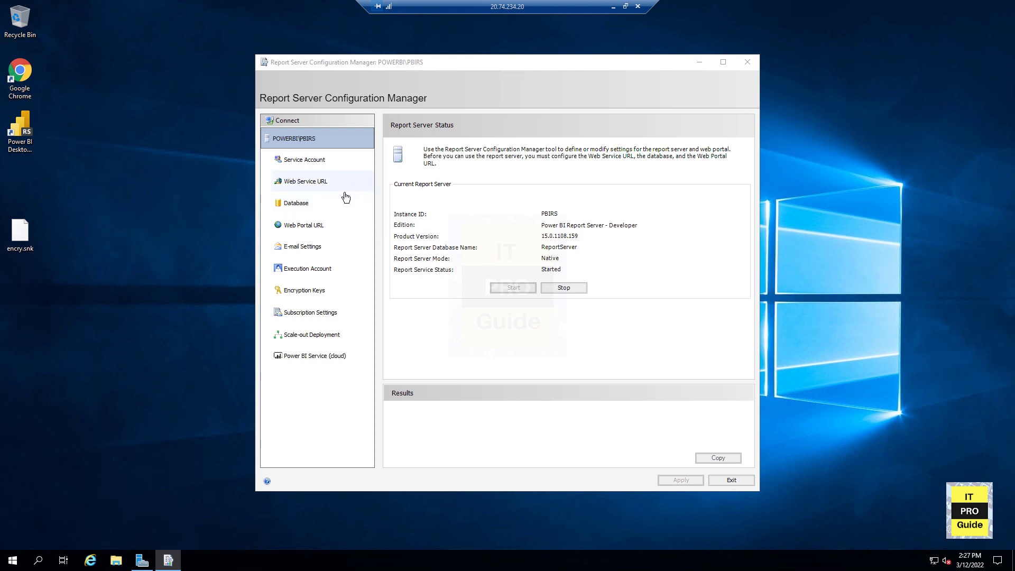
left_click(316, 225)
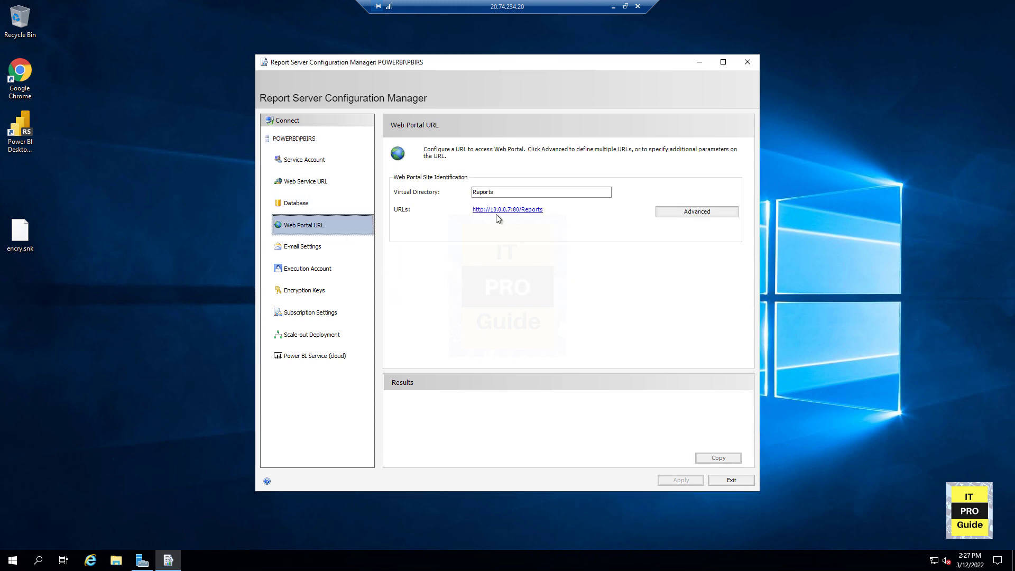
left_click(499, 211)
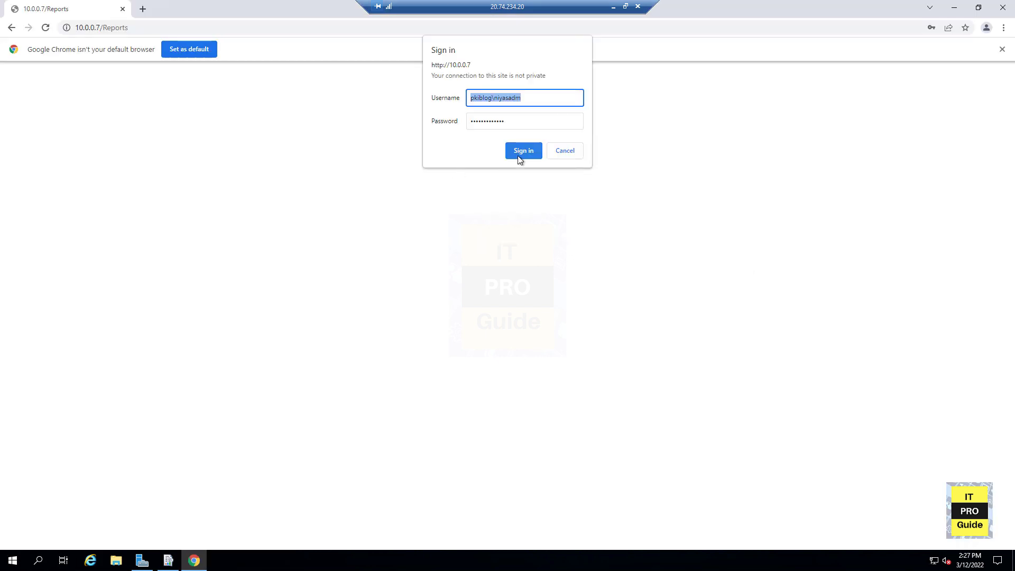
left_click(519, 152)
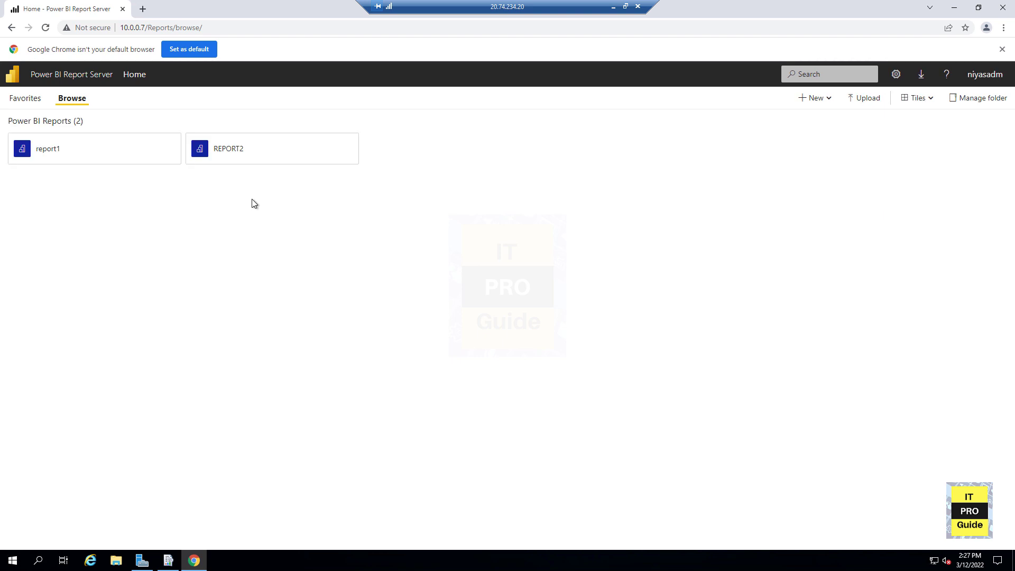
left_click(222, 159)
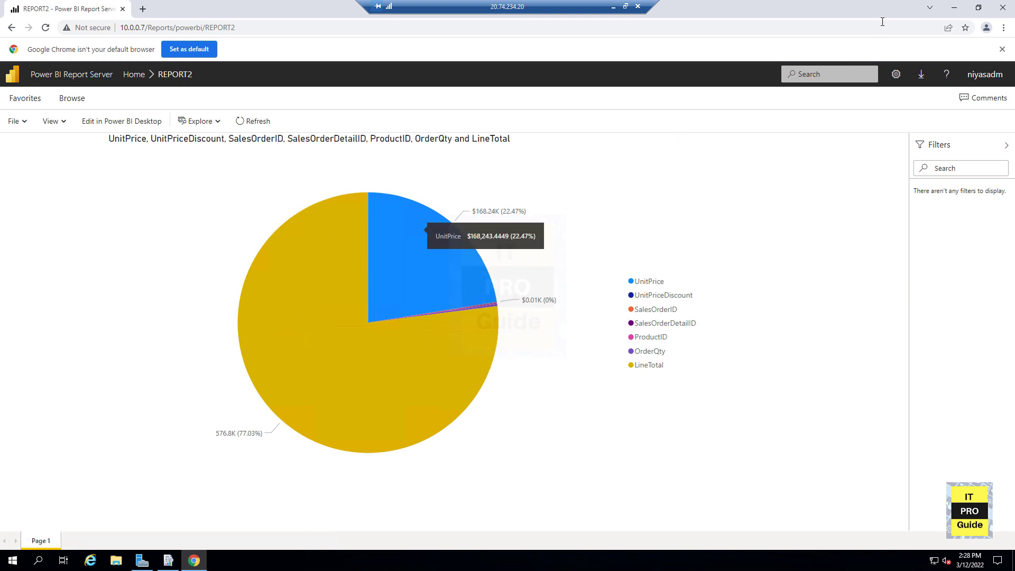
- Minimize the browser and launch Power BI Desktop from the desktop shortcut
left_click(951, 11)
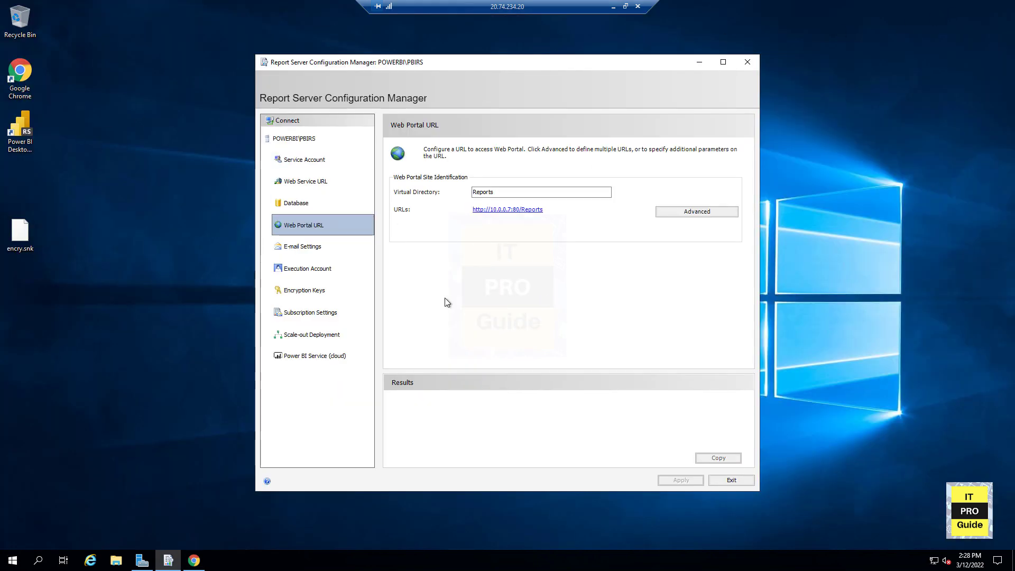
left_click(15, 132)
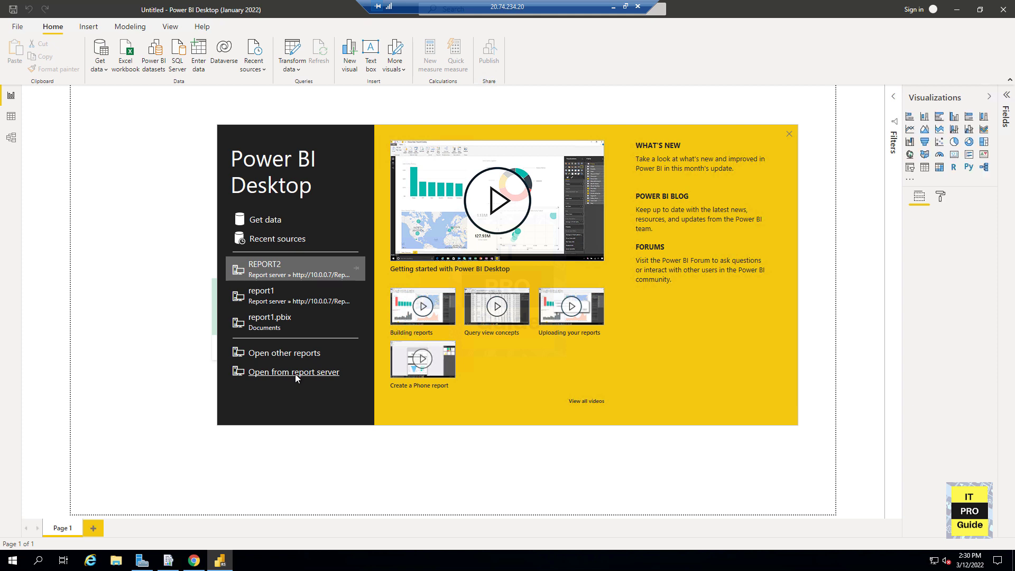
- Open REPORT2 in Power BI Desktop from the report server 10.0.0.7/Reports
left_click(285, 373)
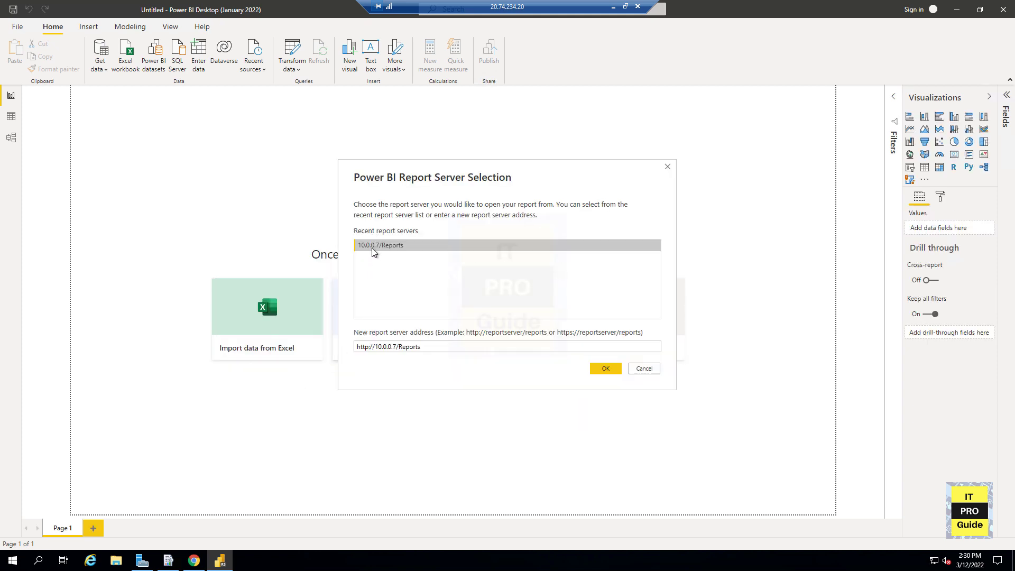
left_click(607, 371)
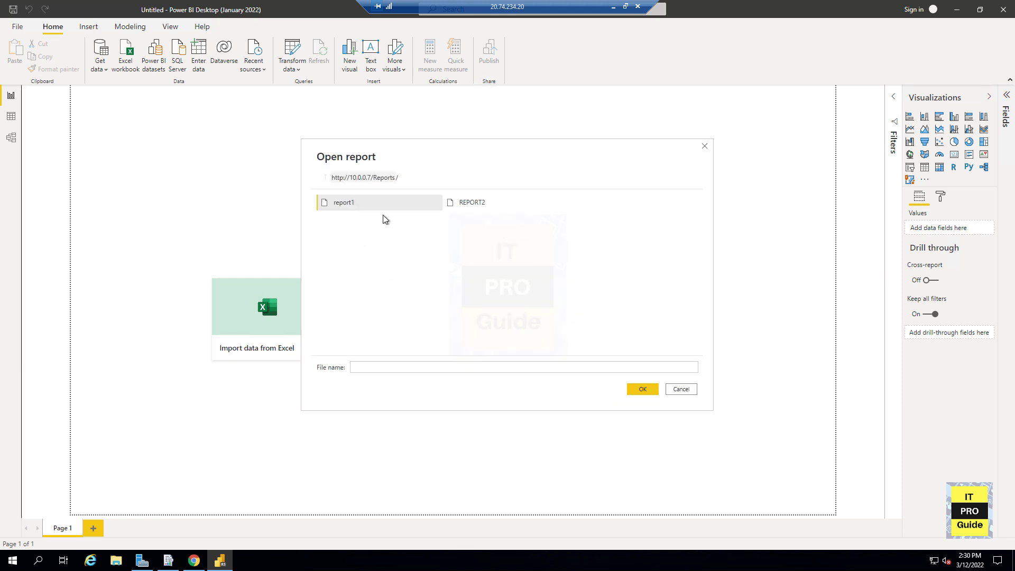
left_click(448, 206)
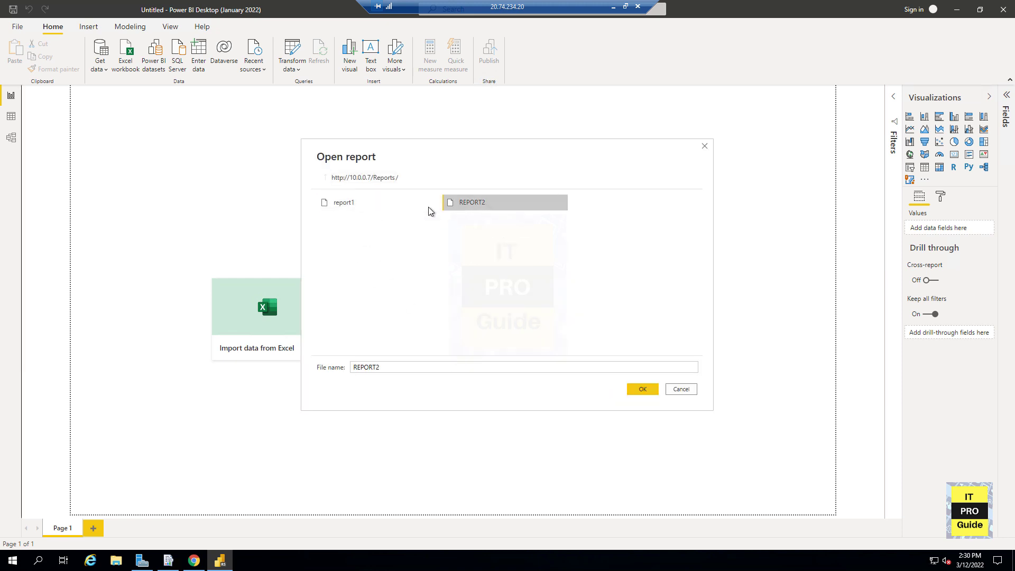
left_click(414, 205)
left_click(462, 209)
left_click(642, 389)
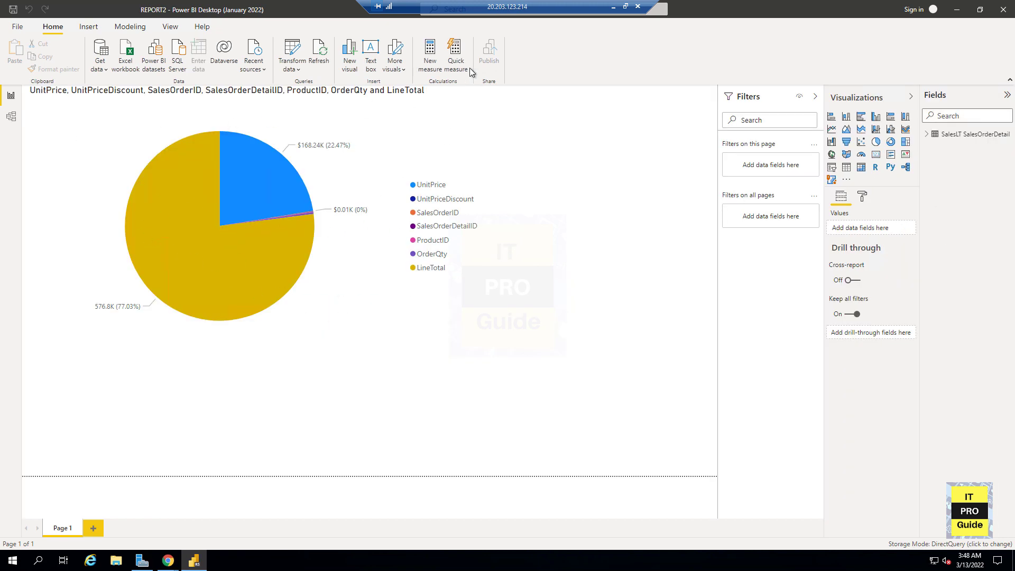
left_click(18, 27)
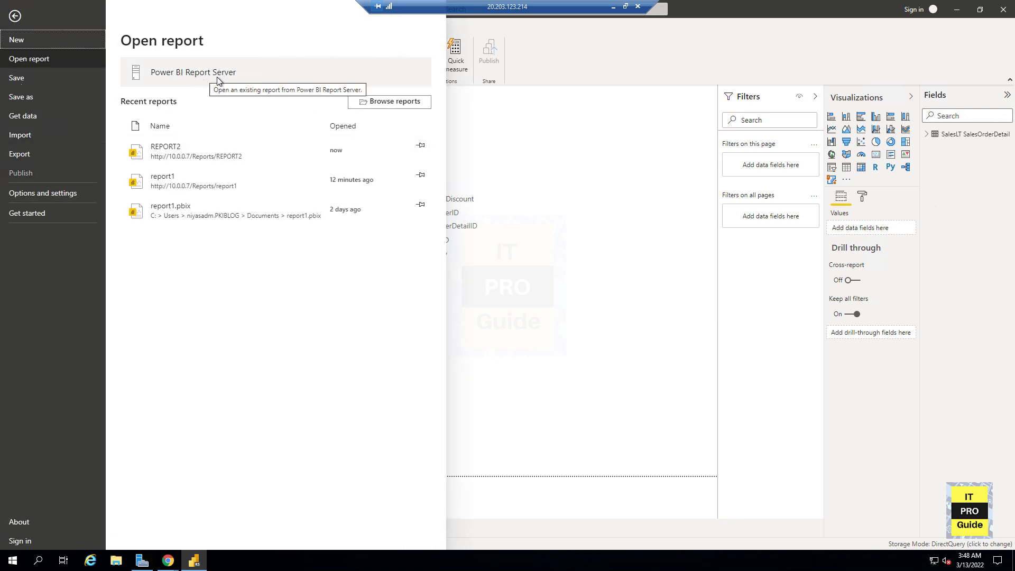
left_click(613, 145)
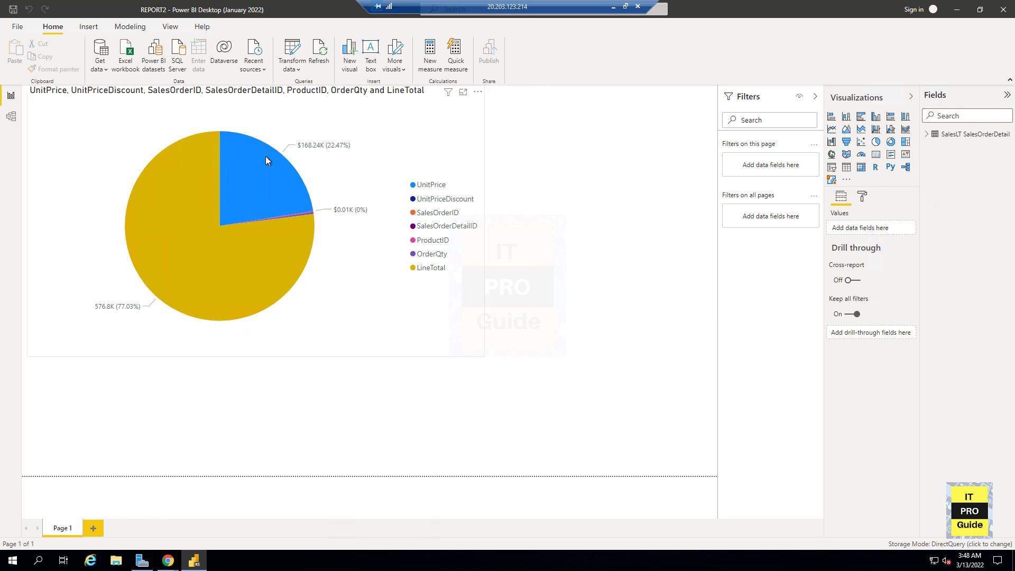
- Shrink the pie chart visual by resizing it from its lower-right corner
left_click(483, 356)
left_click_drag(485, 358, 420, 320)
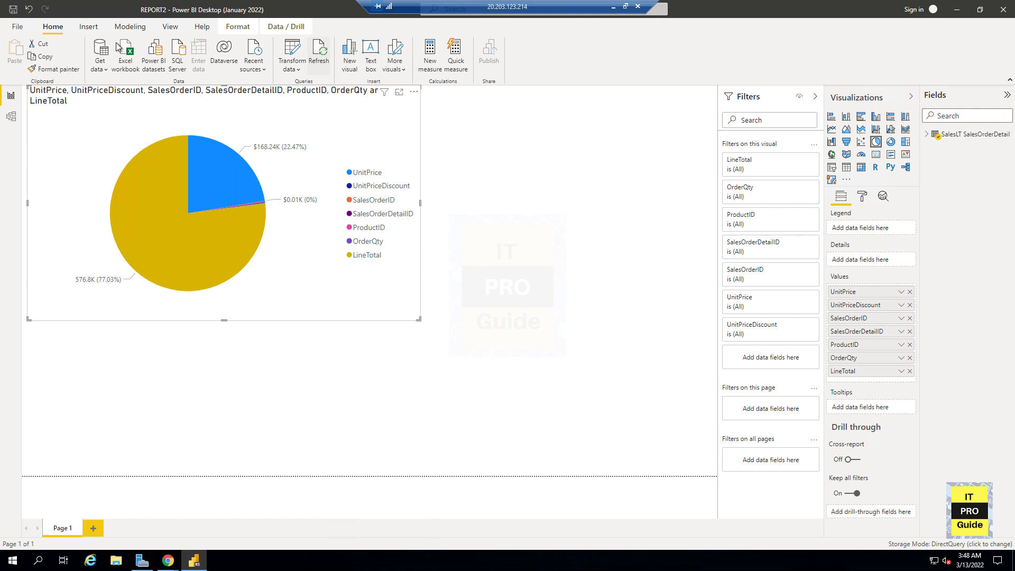
left_click(18, 26)
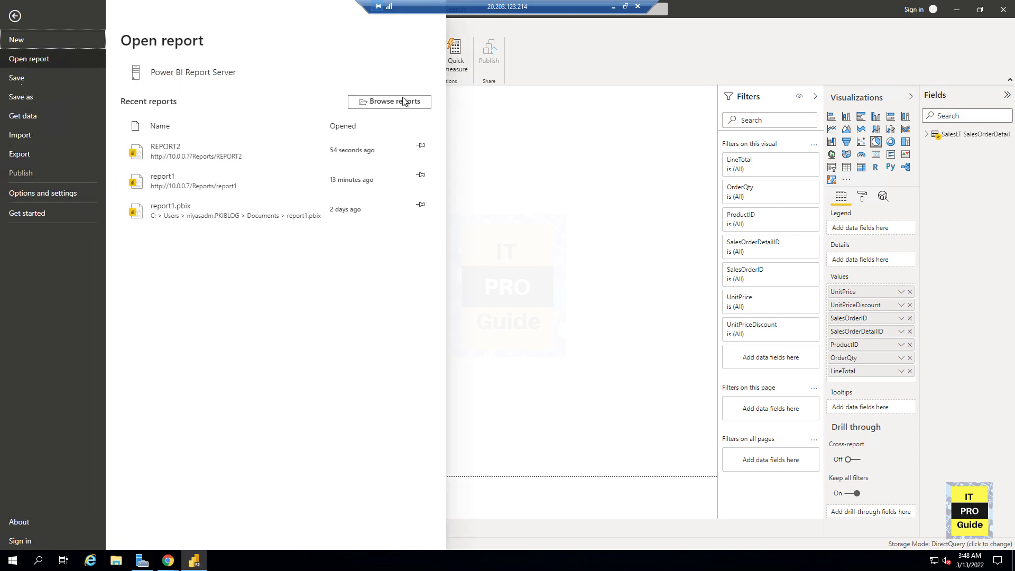
left_click(579, 212)
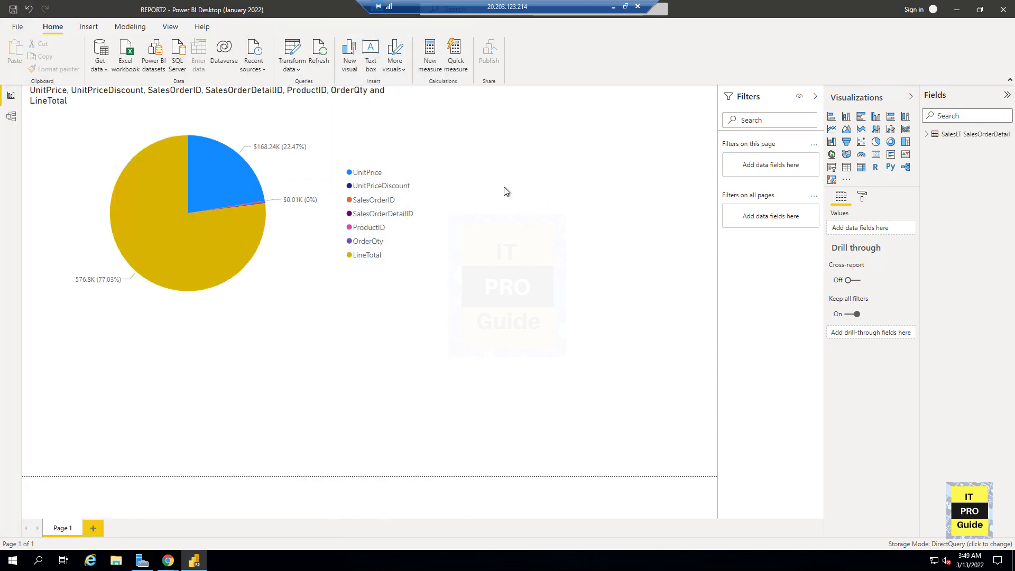
- Start a new blank report
left_click(18, 26)
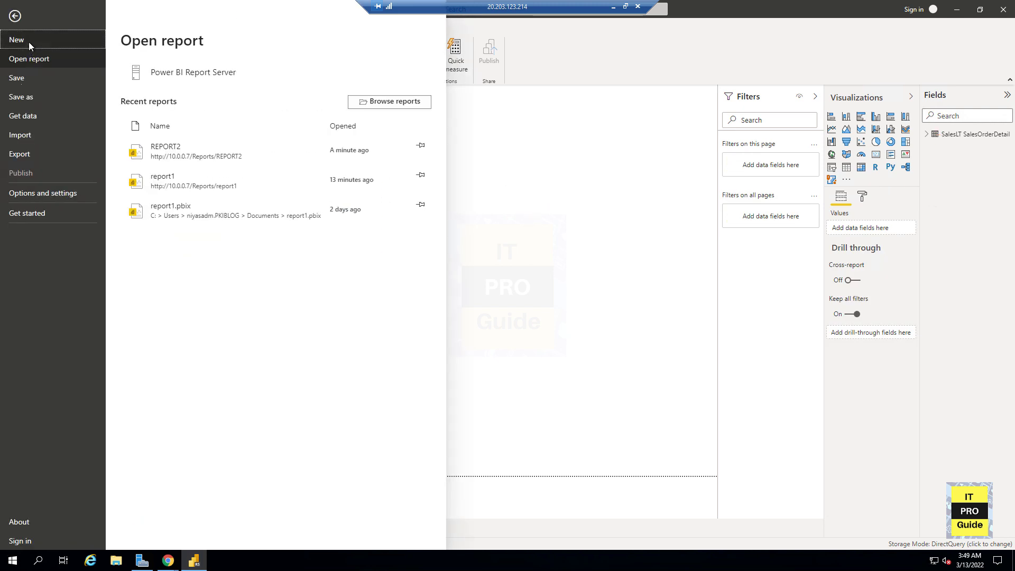
left_click(29, 46)
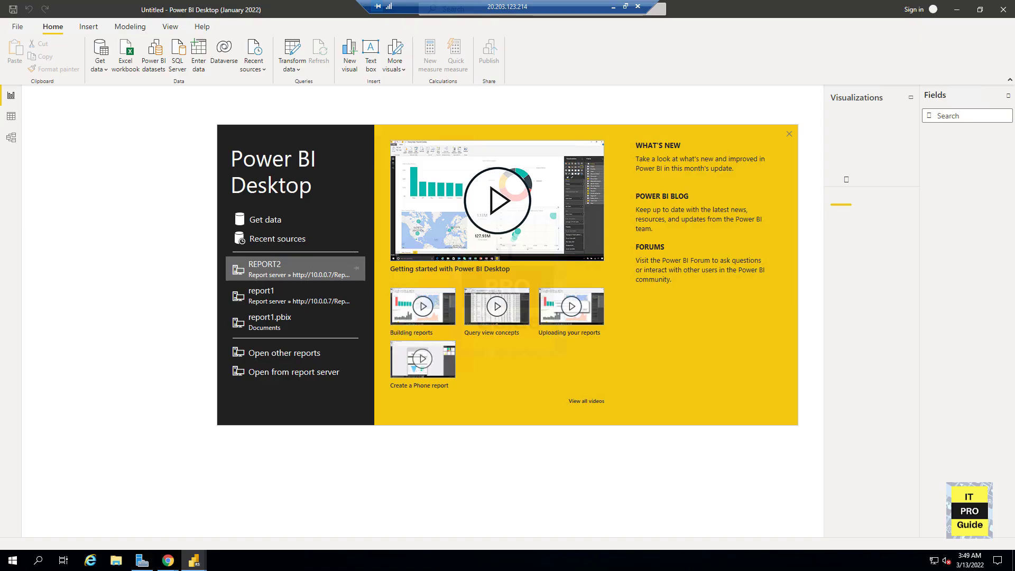
- Import the financials table from the Financial Sample.xlsx Excel workbook
left_click(264, 220)
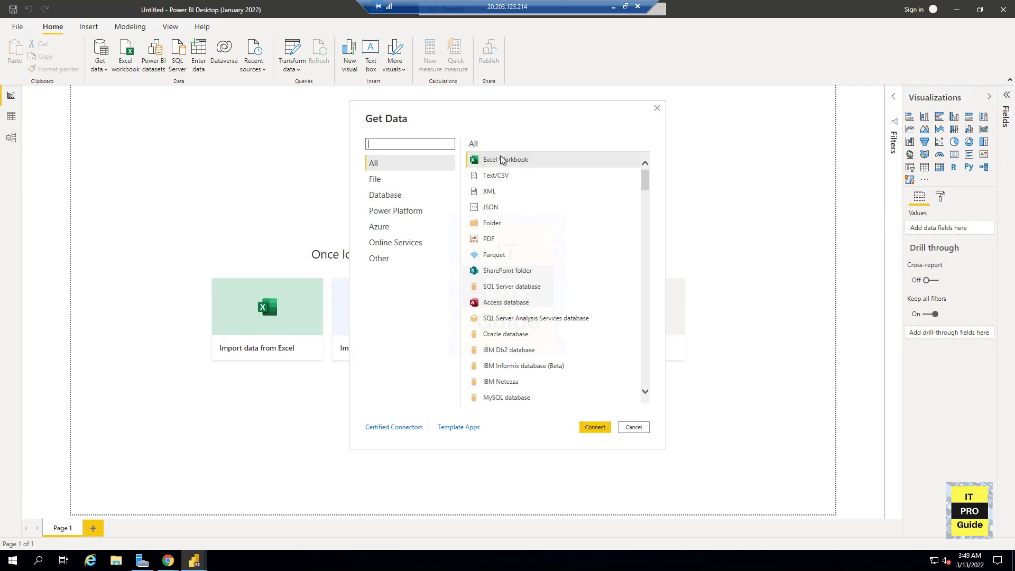
double_click(503, 160)
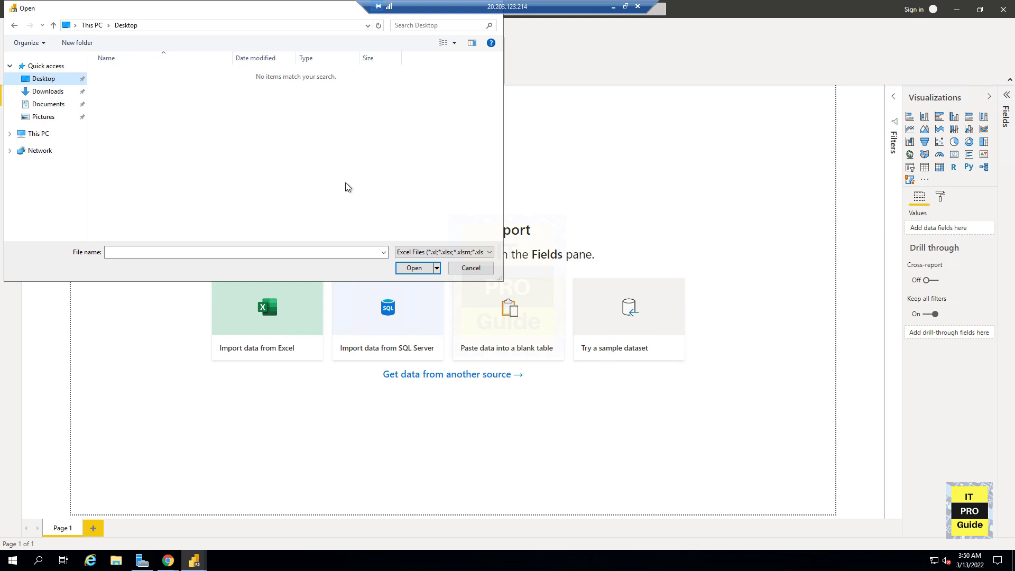
right_click(172, 189)
left_click(211, 249)
left_click(414, 267)
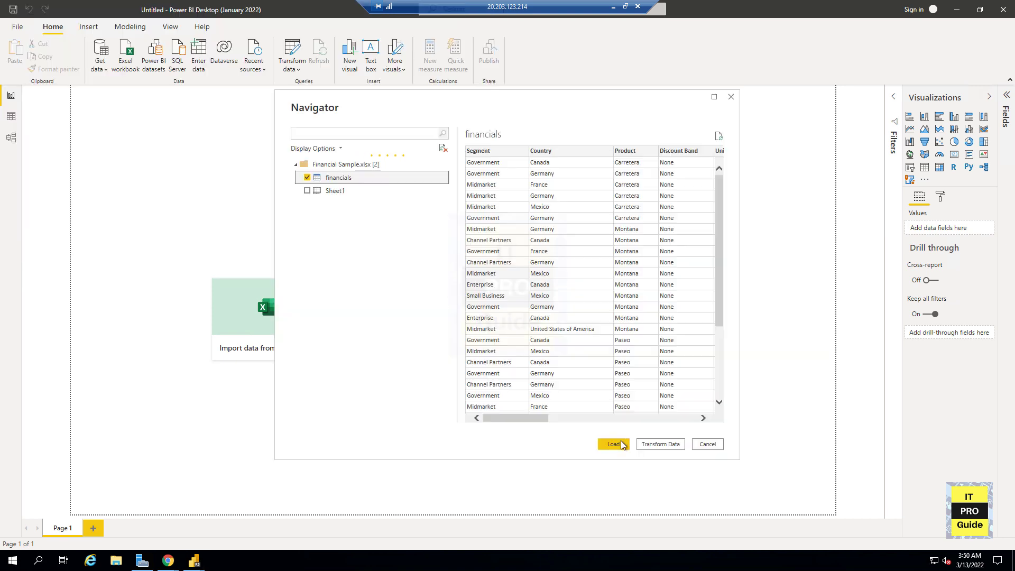
left_click(624, 449)
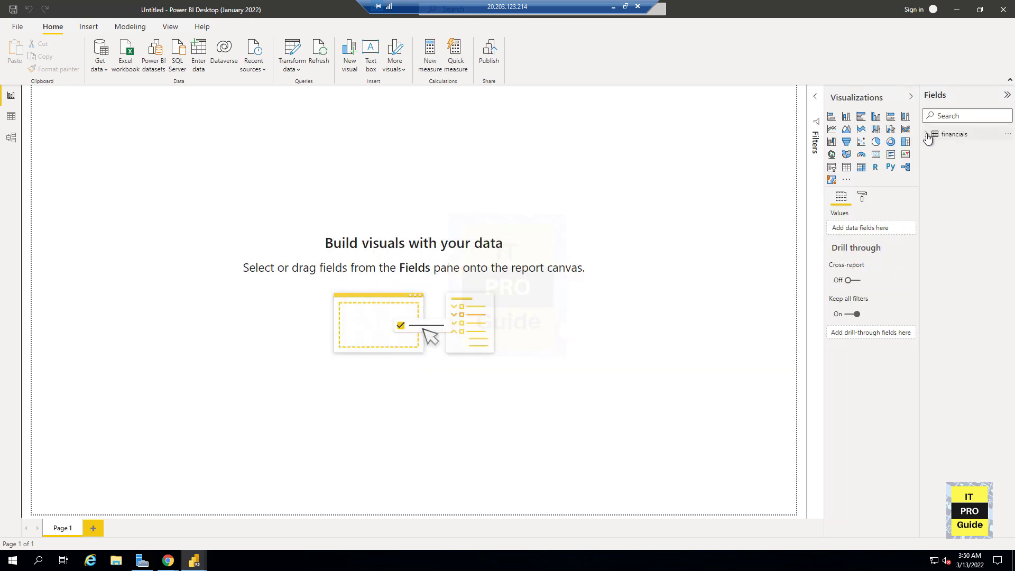
- Add the Discounts and Profit fields of the financials table to a new visual
left_click(928, 133)
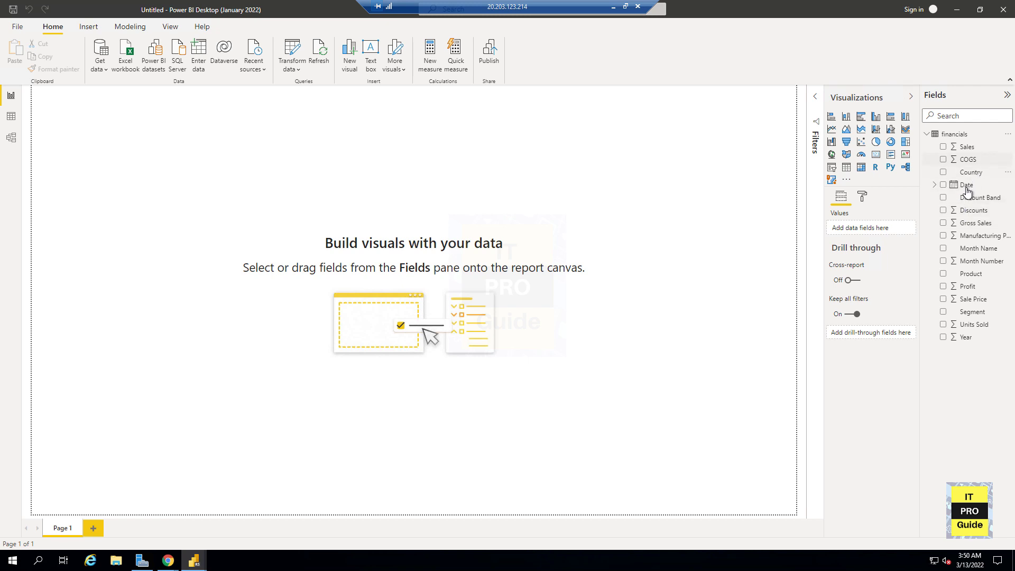
left_click(943, 210)
left_click(944, 286)
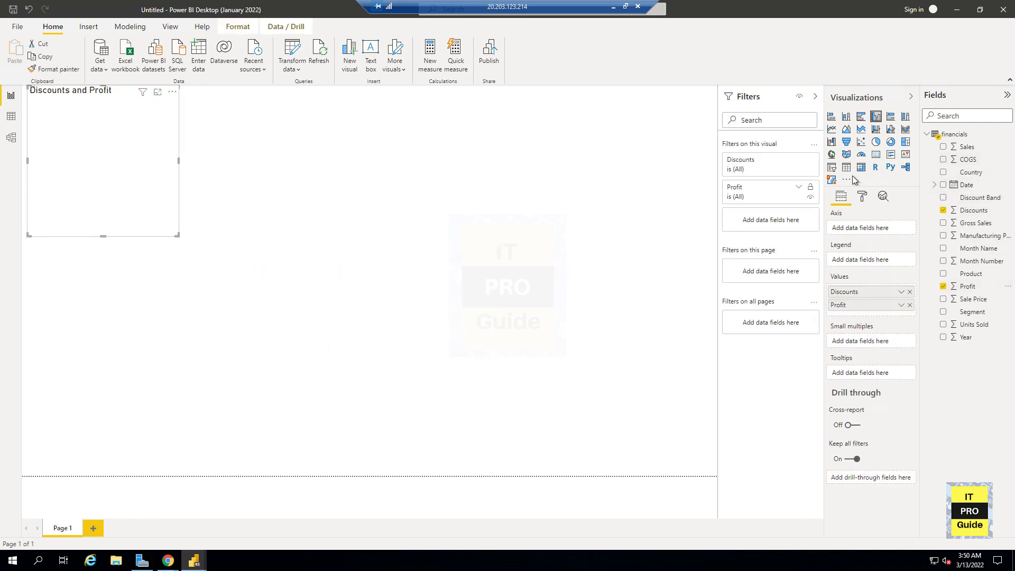
- Turn the visual into a pie chart and enlarge it to about twice its size
left_click(876, 142)
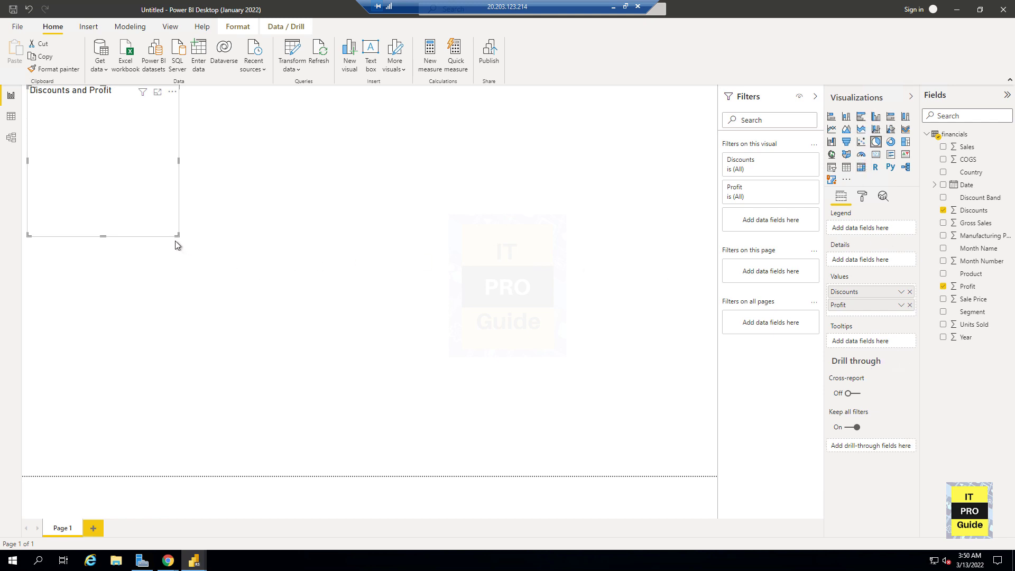
left_click_drag(177, 236, 515, 338)
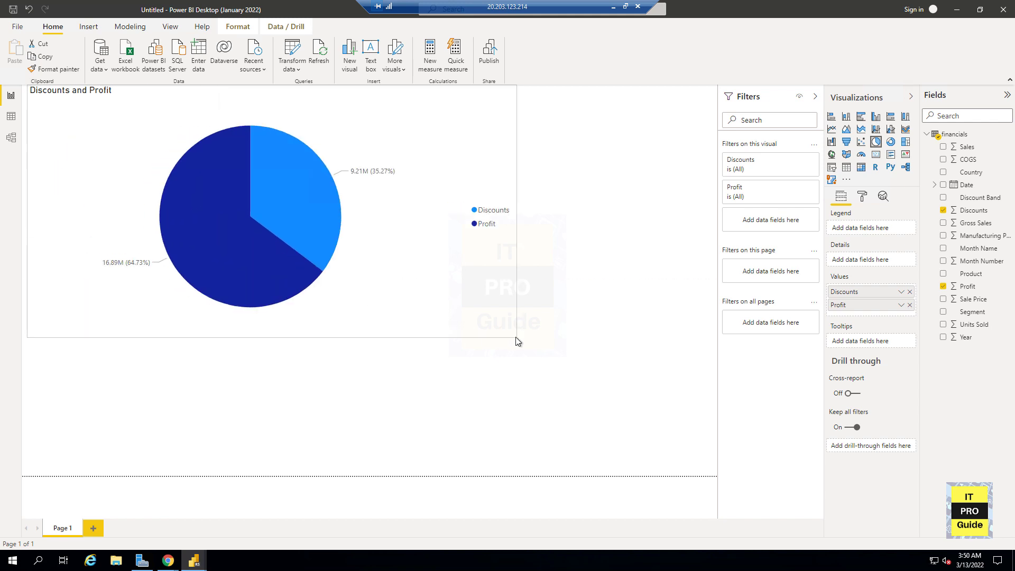
- Start publishing the report, save it as demo when prompted, and dismiss the sign-in request
left_click(489, 53)
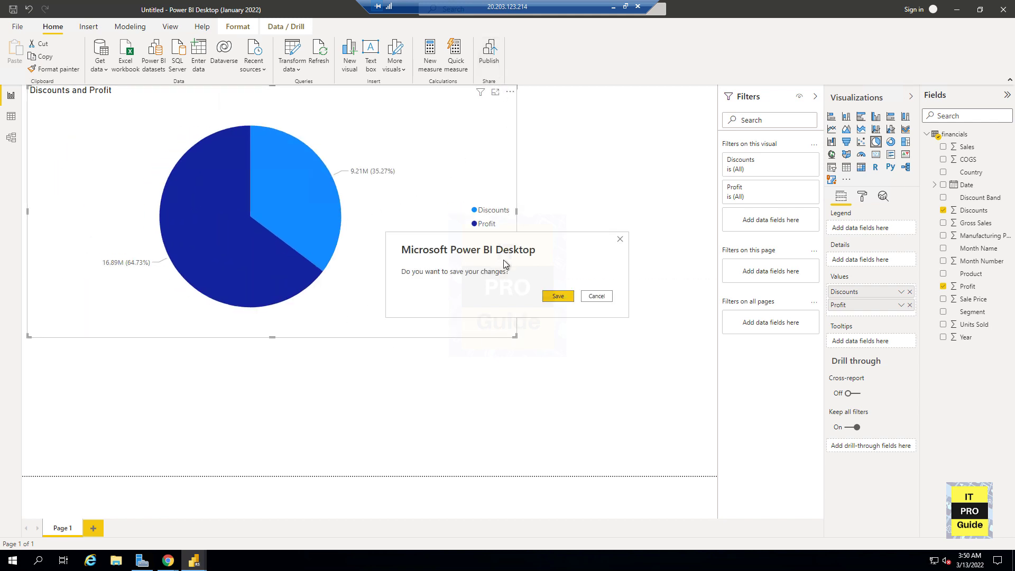
left_click(556, 295)
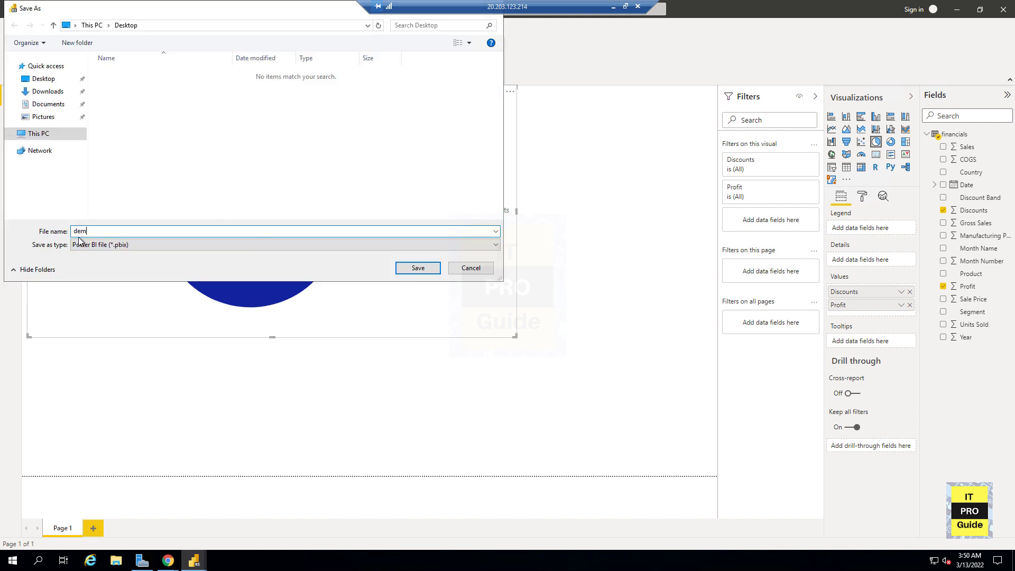
type("demo")
left_click(403, 265)
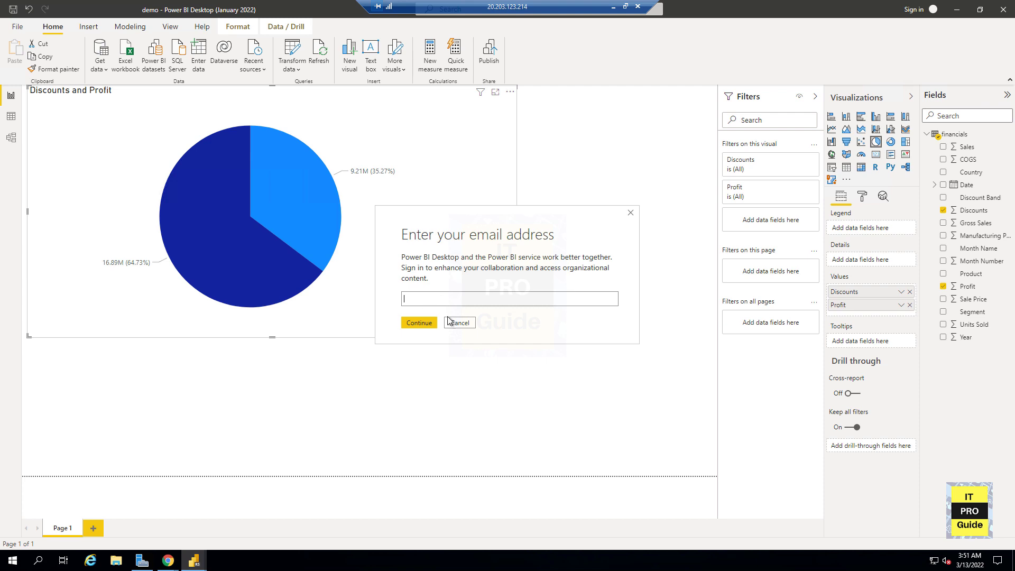
left_click(459, 323)
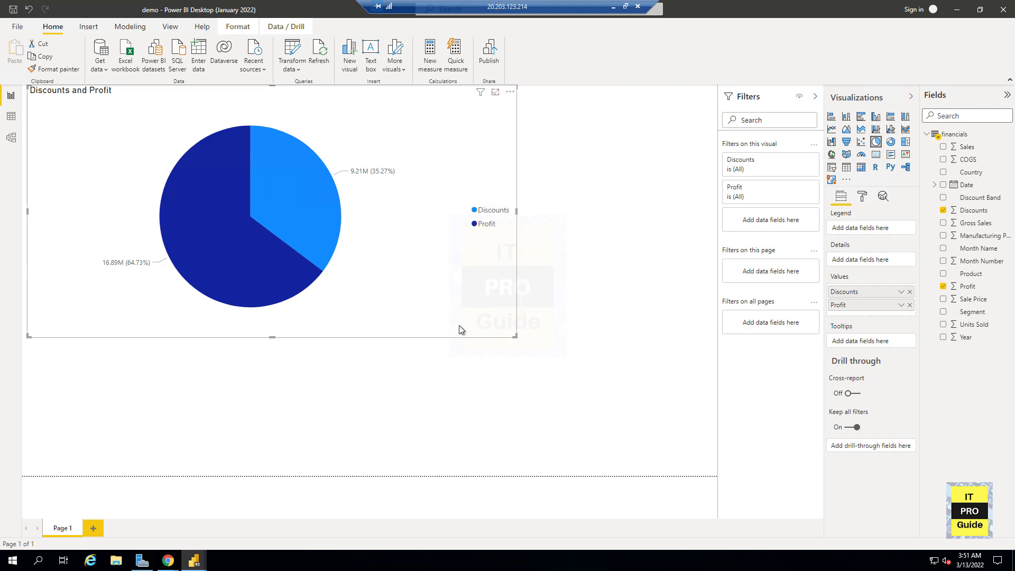
- Try to publish the report to Power BI and cancel the sign-in request
left_click(15, 25)
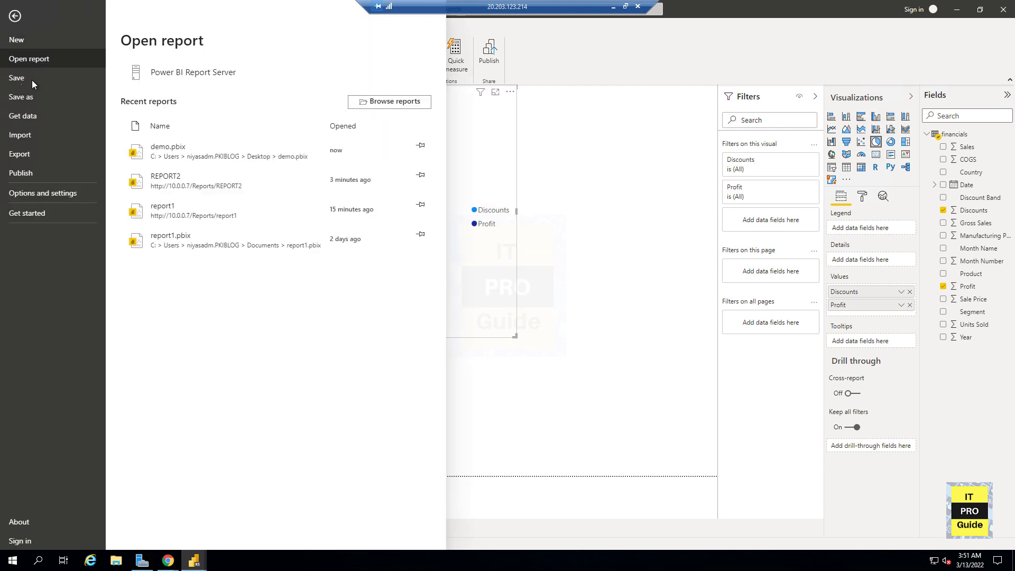
left_click(42, 179)
left_click(181, 79)
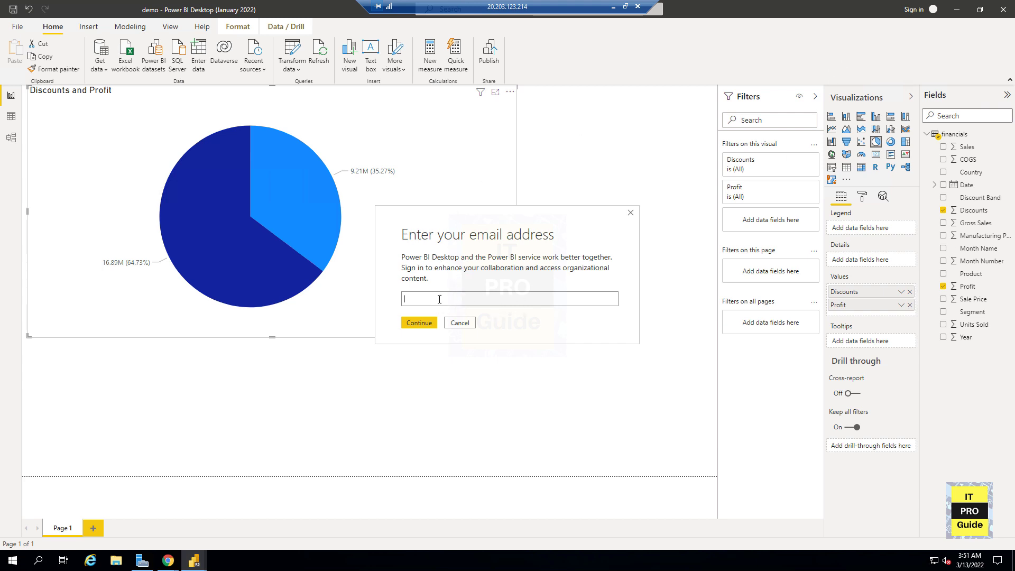
left_click(460, 323)
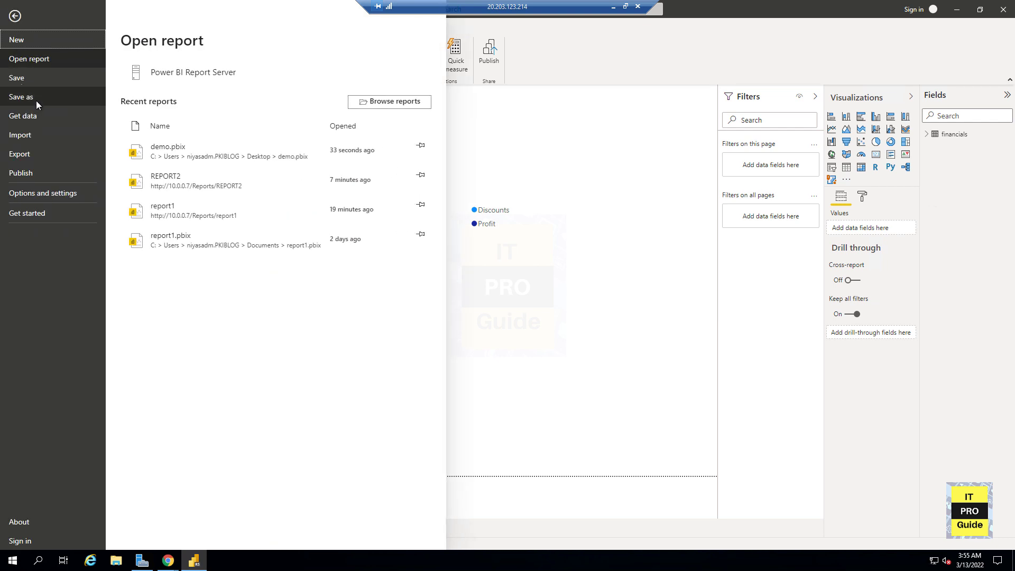
left_click(36, 100)
left_click(160, 113)
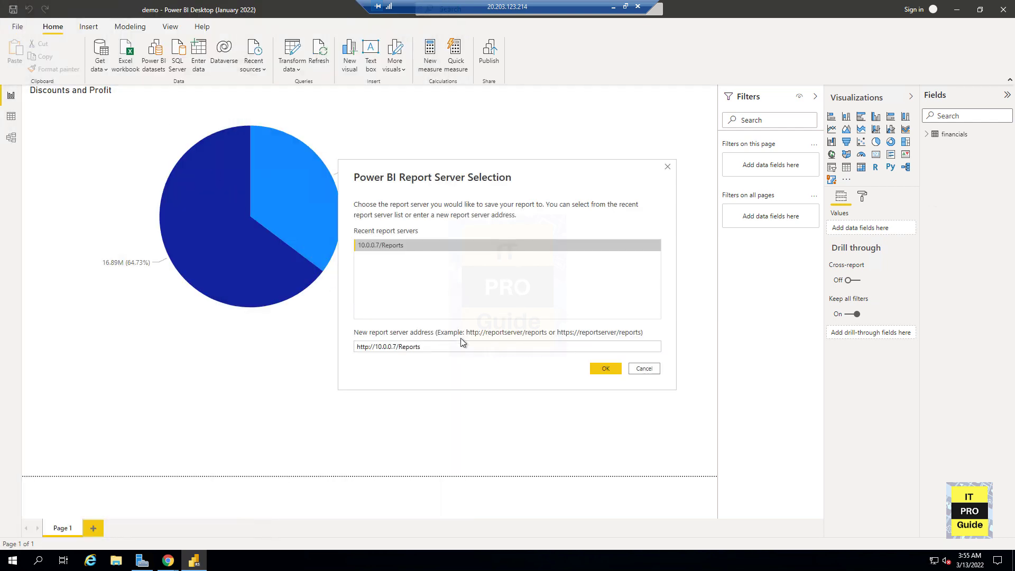
left_click(599, 367)
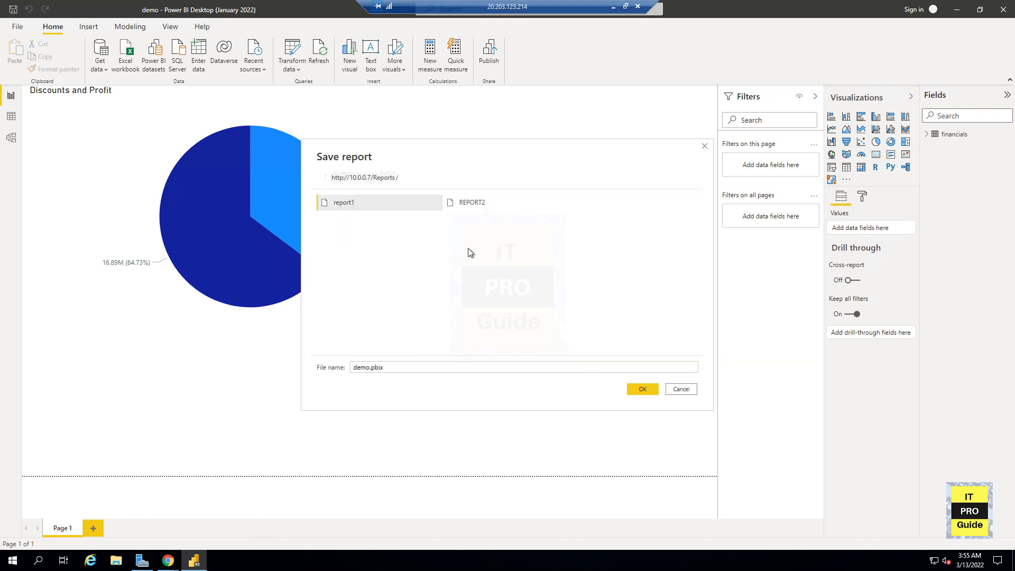
left_click(643, 390)
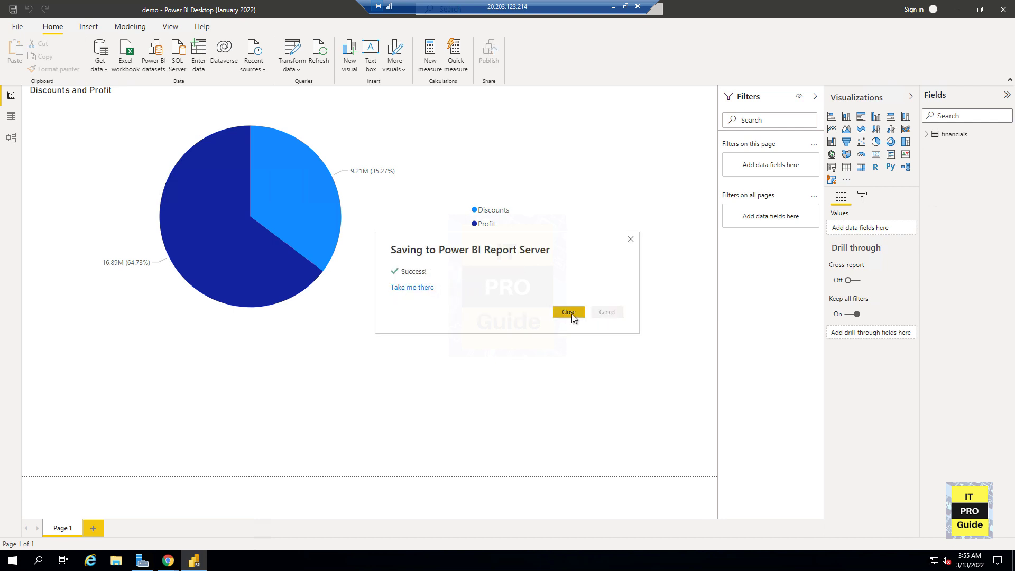
- Open the demo report from the Power BI Report Server web portal in the browser
left_click(417, 291)
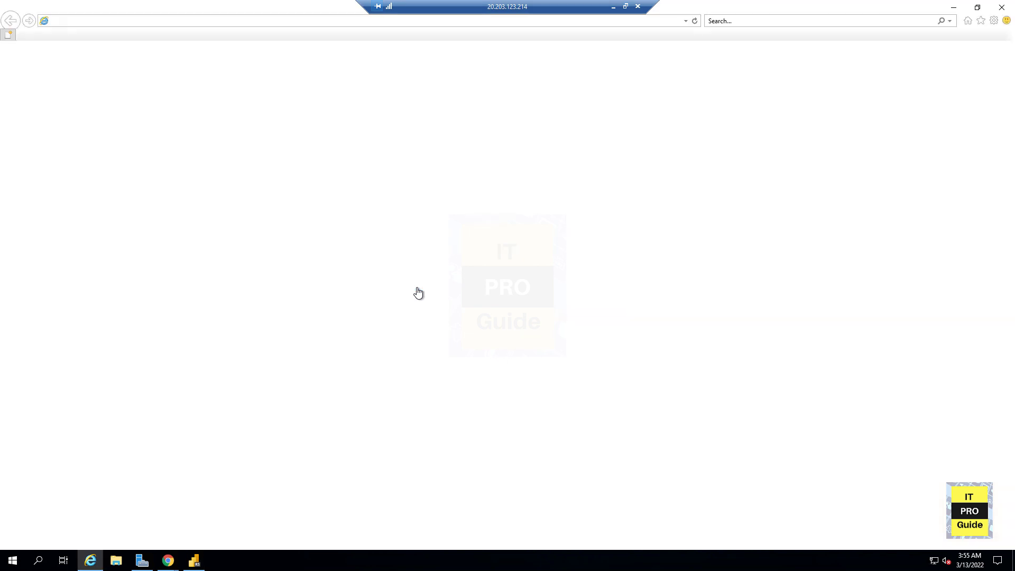
left_click(1002, 7)
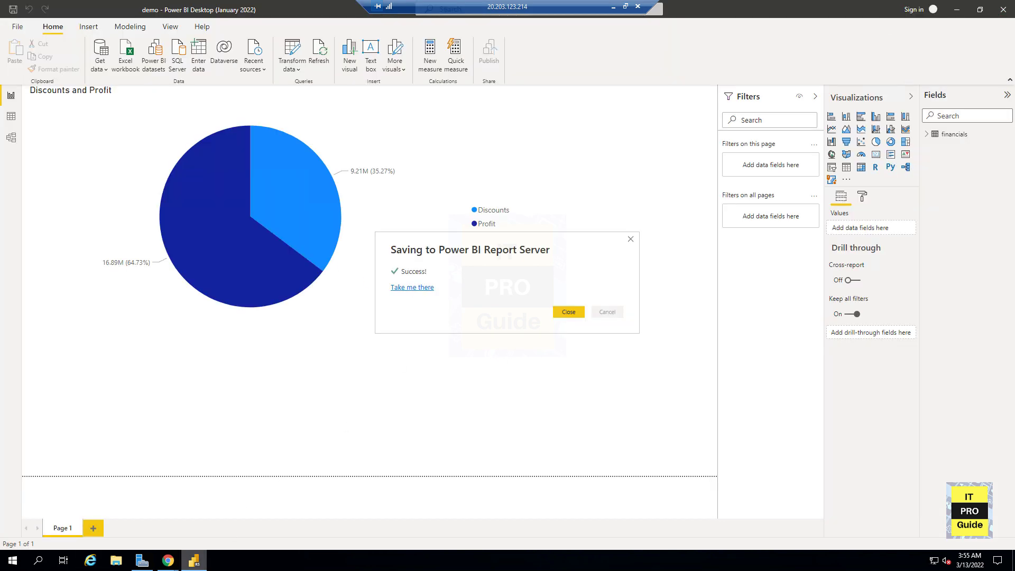
mouse_move(167, 560)
left_click(206, 530)
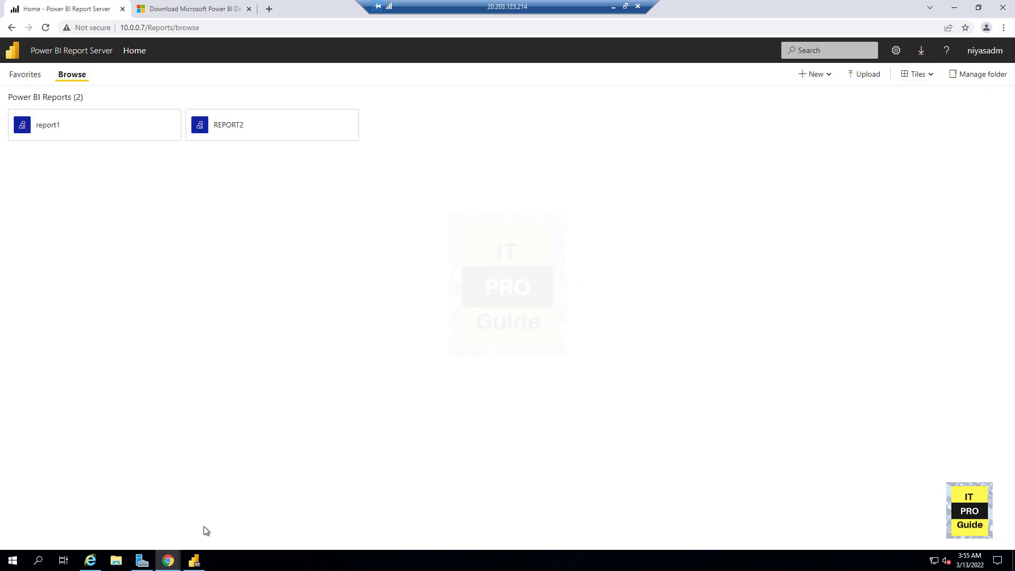
key("F5")
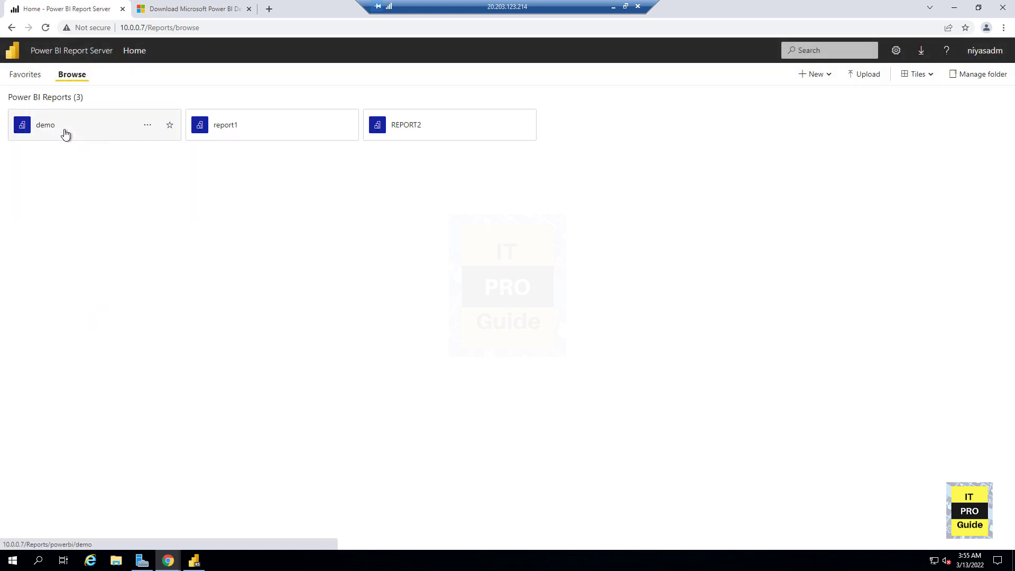
left_click(65, 134)
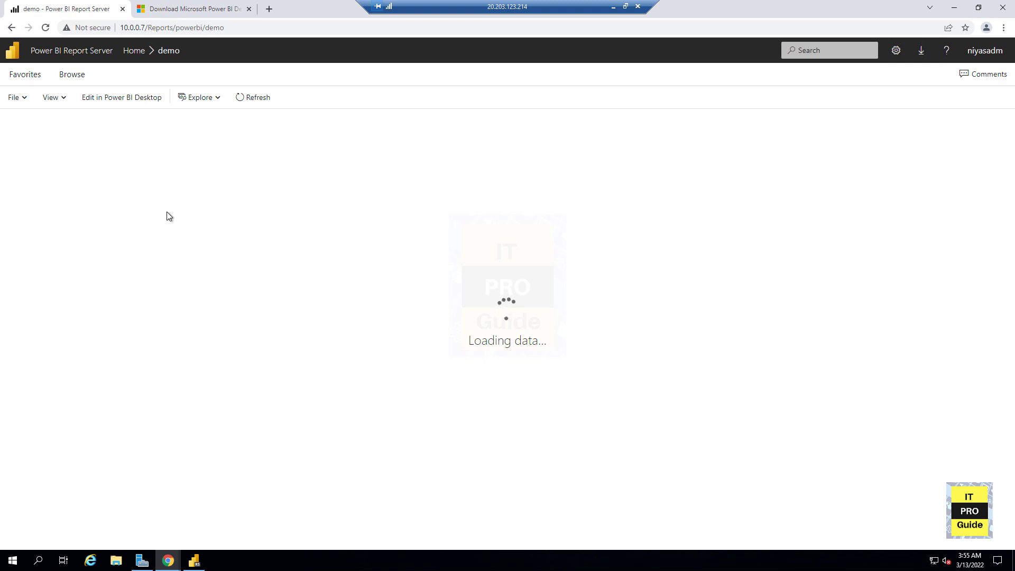
- Back in the desktop report, close the save dialog and change the pie chart visual into a gauge
left_click(953, 10)
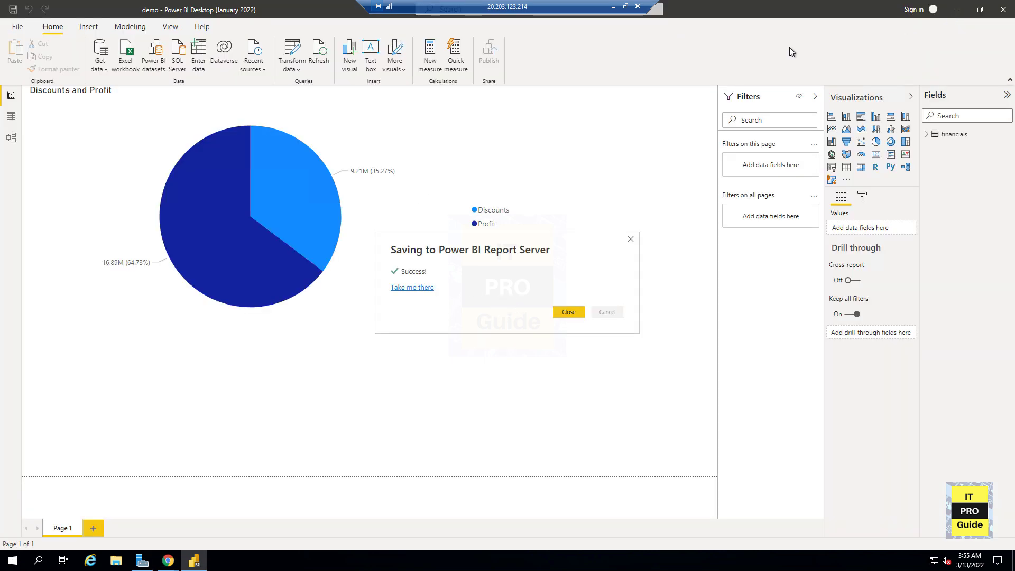
left_click(568, 313)
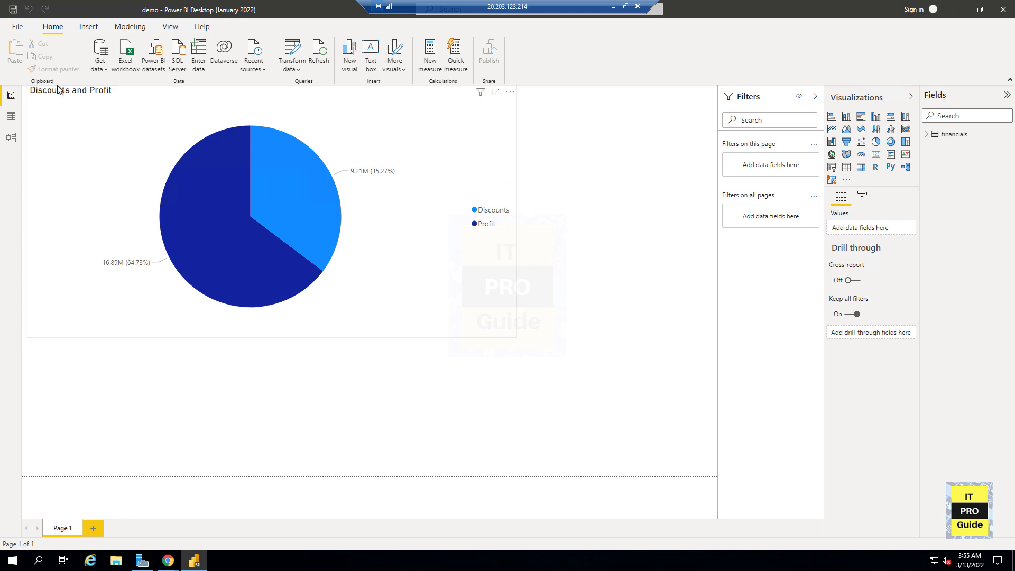
left_click(516, 320)
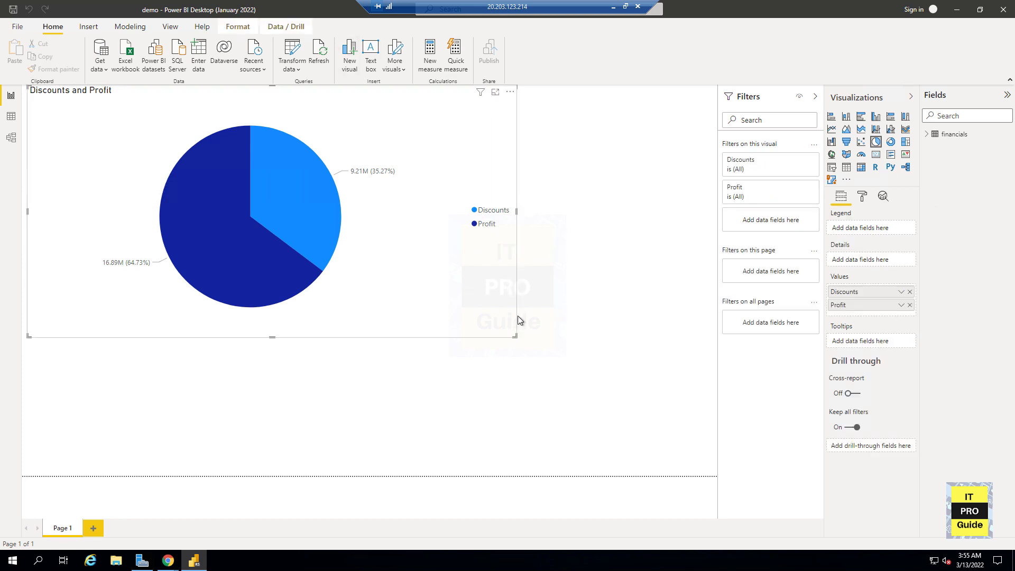
left_click(861, 154)
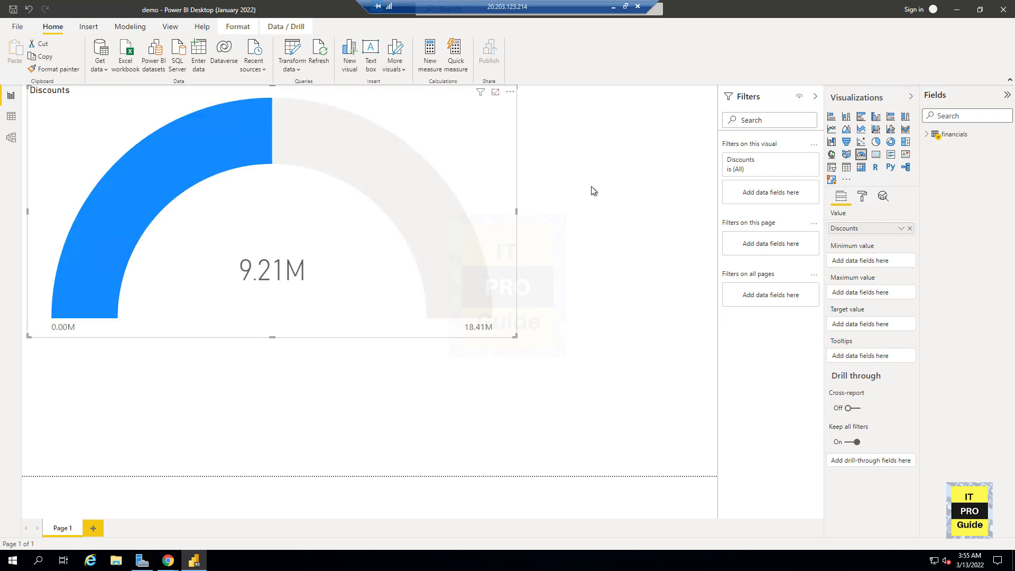
left_click(18, 28)
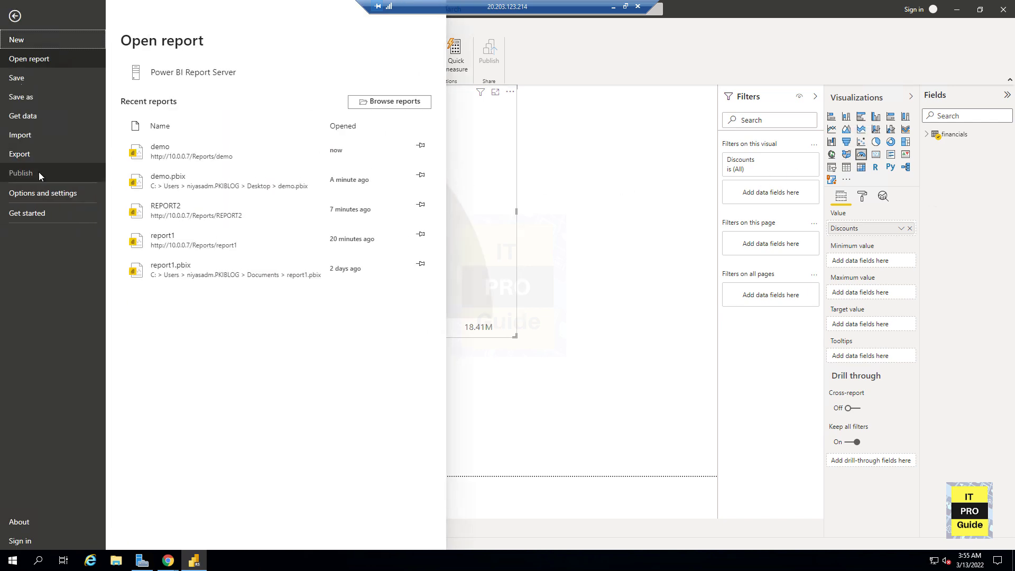
left_click(38, 173)
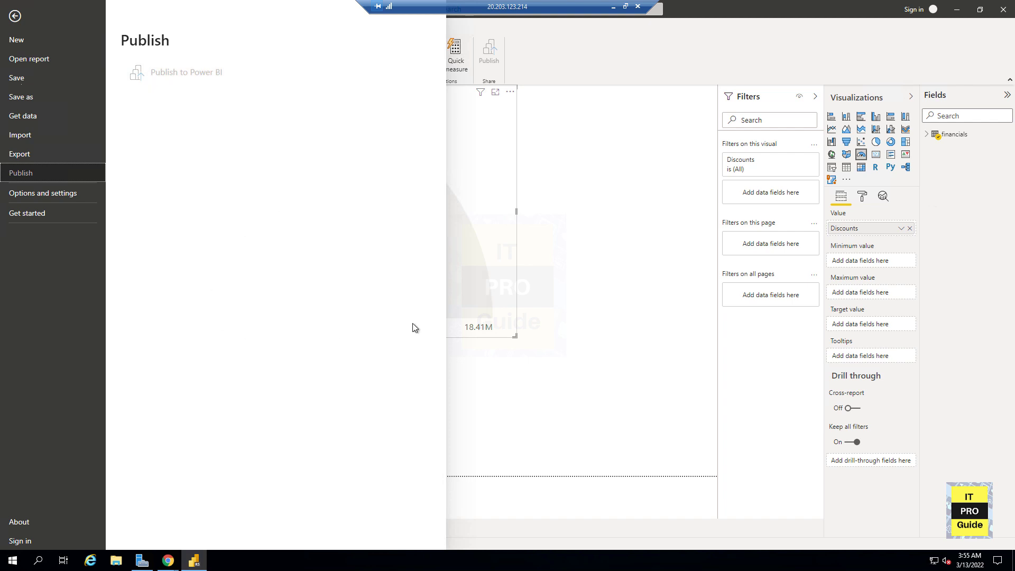
left_click(592, 268)
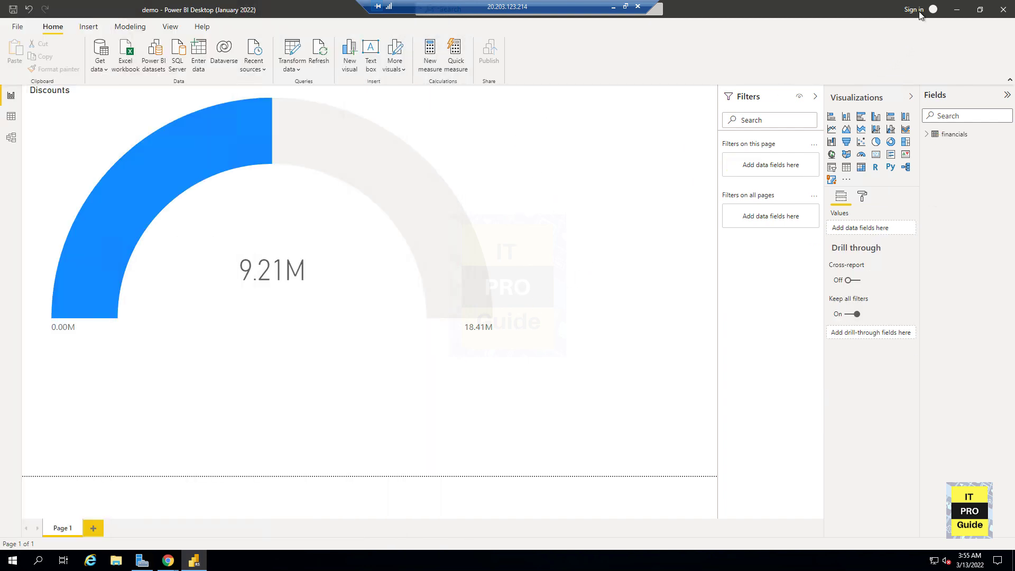
left_click(628, 213)
- Save the report to the report server again as demo, overwriting the existing file
left_click(20, 29)
left_click(25, 96)
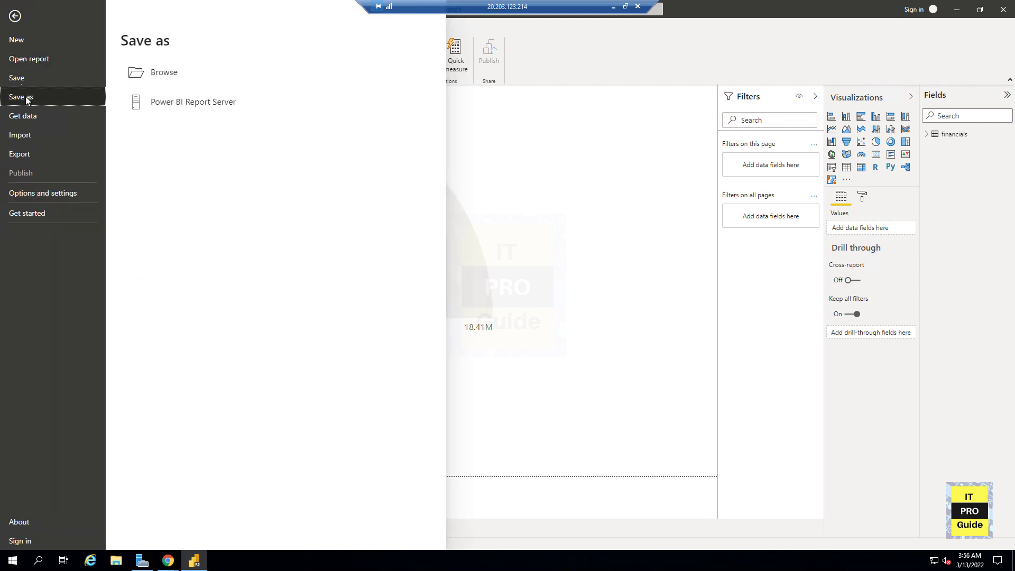
left_click(189, 108)
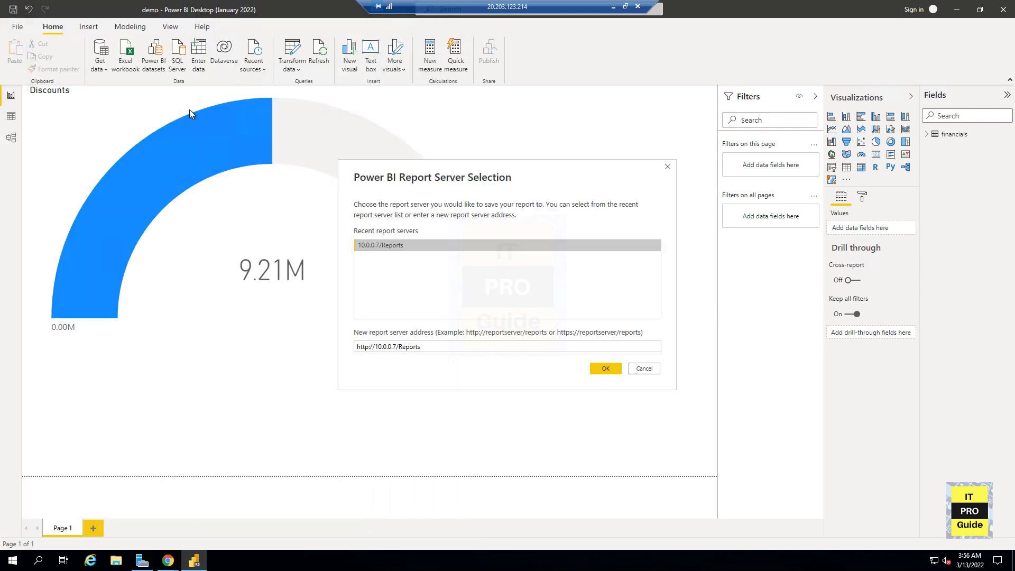
left_click(609, 369)
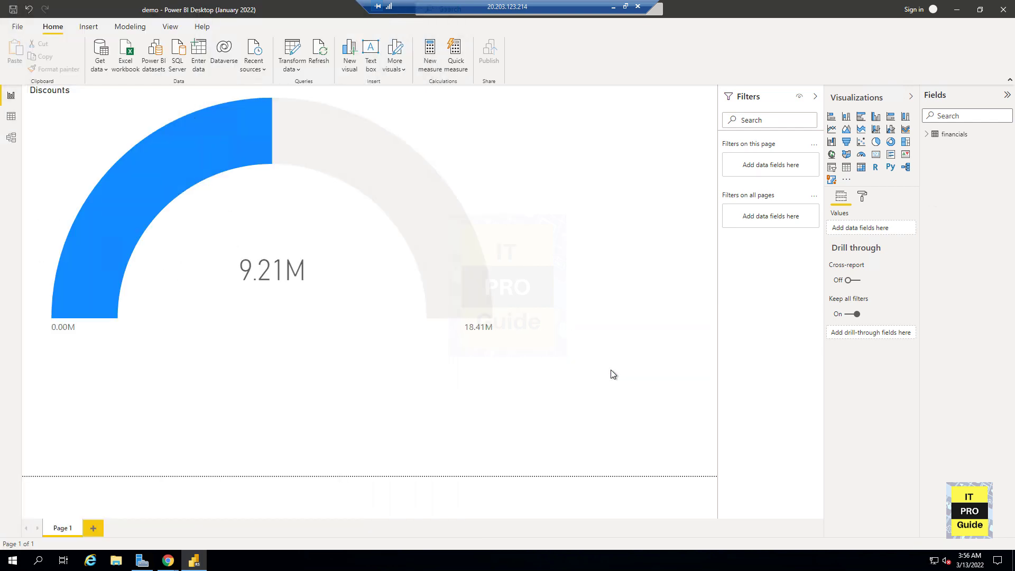
left_click(643, 389)
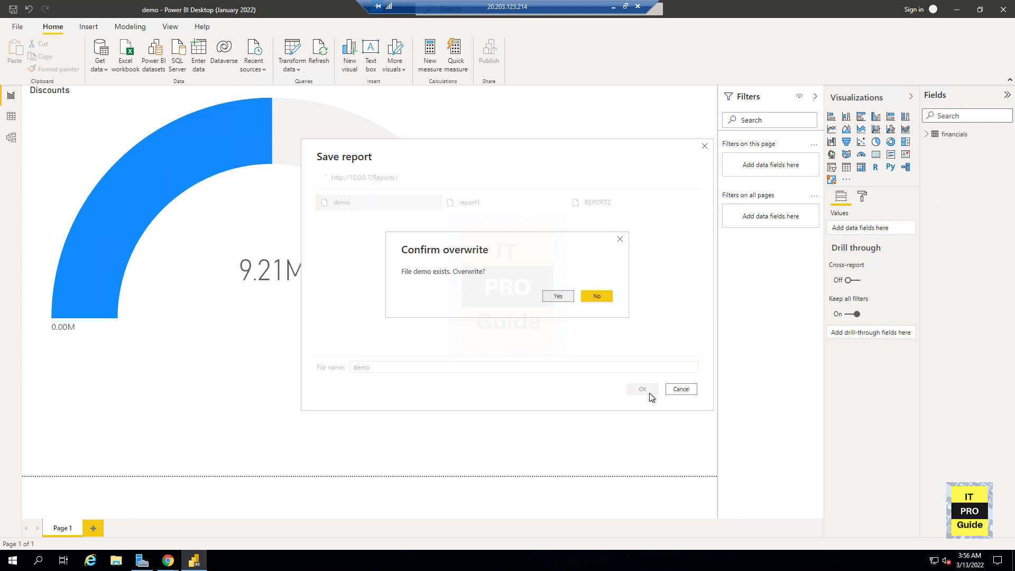
left_click(564, 303)
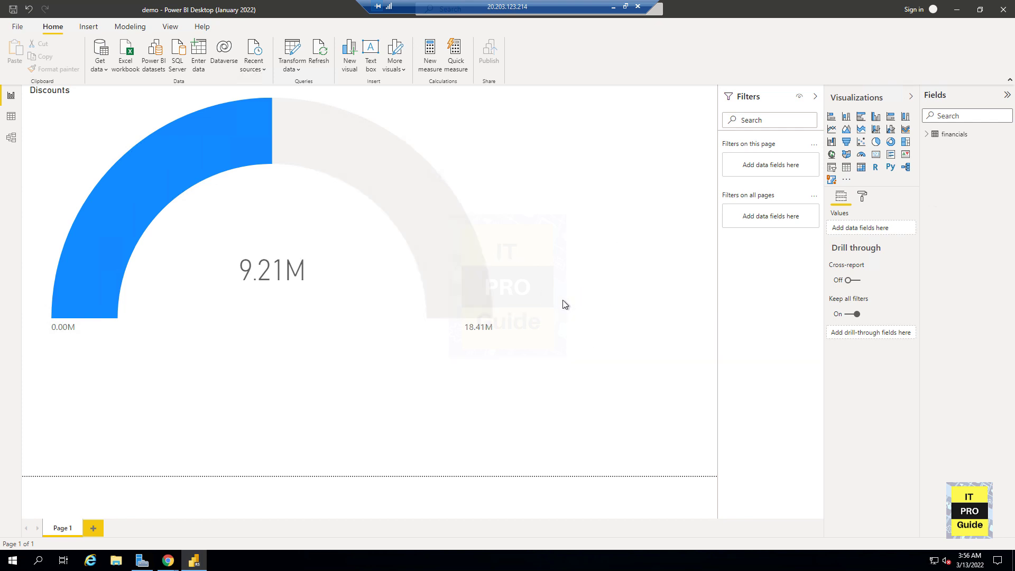
- Reload the demo report in the browser and inspect the gauge
key("alt+Tab")
key("F5")
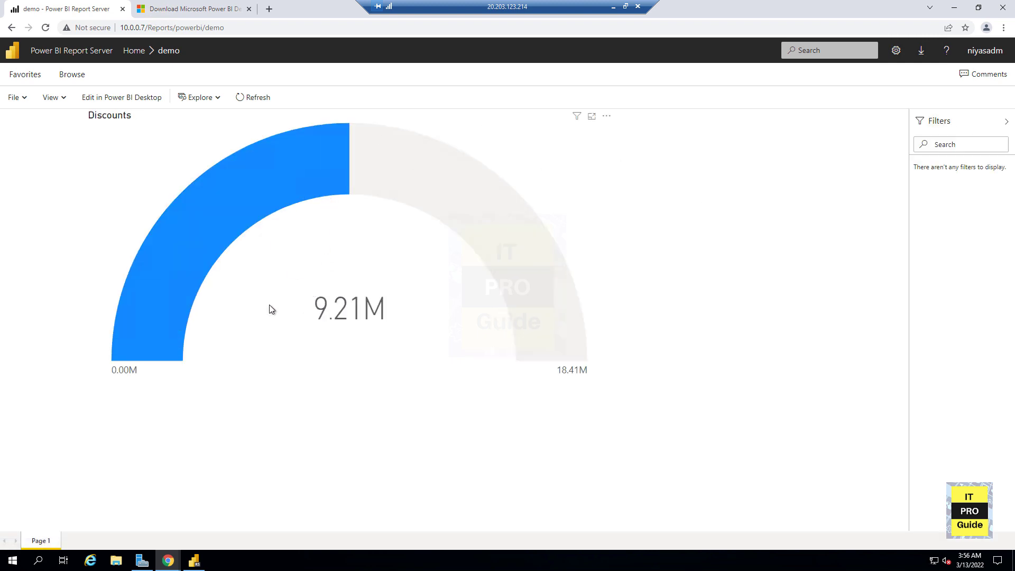
mouse_move(512, 233)
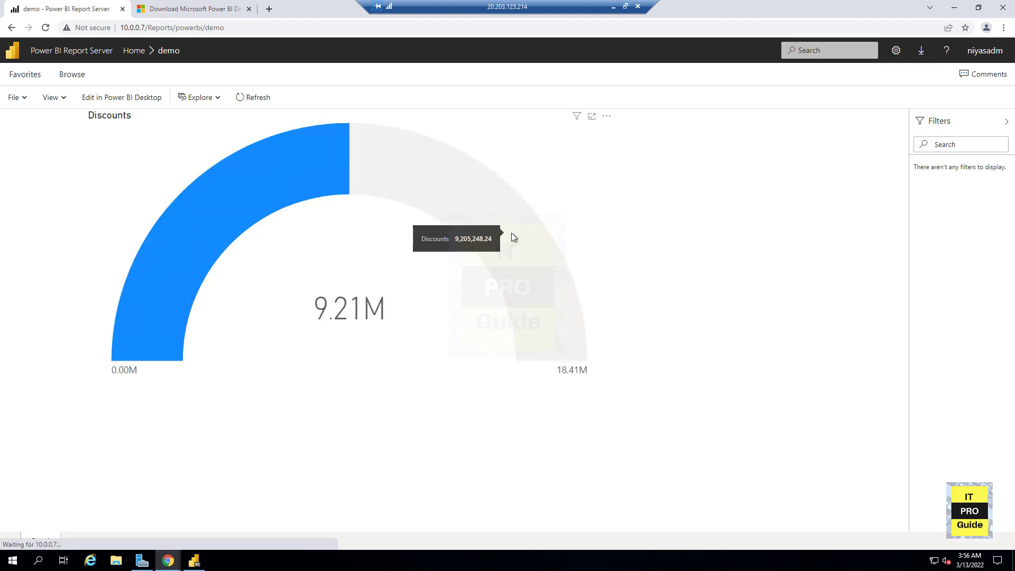
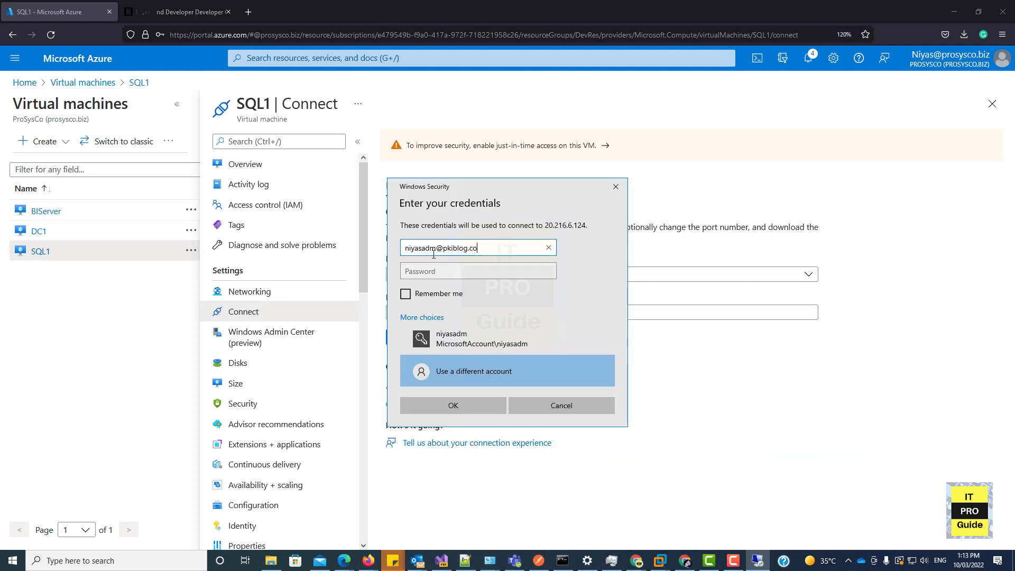
- Enter the account password to connect to SQL1 over Remote Desktop and accept the certificate warning
key("Tab")
type("•••••••••")
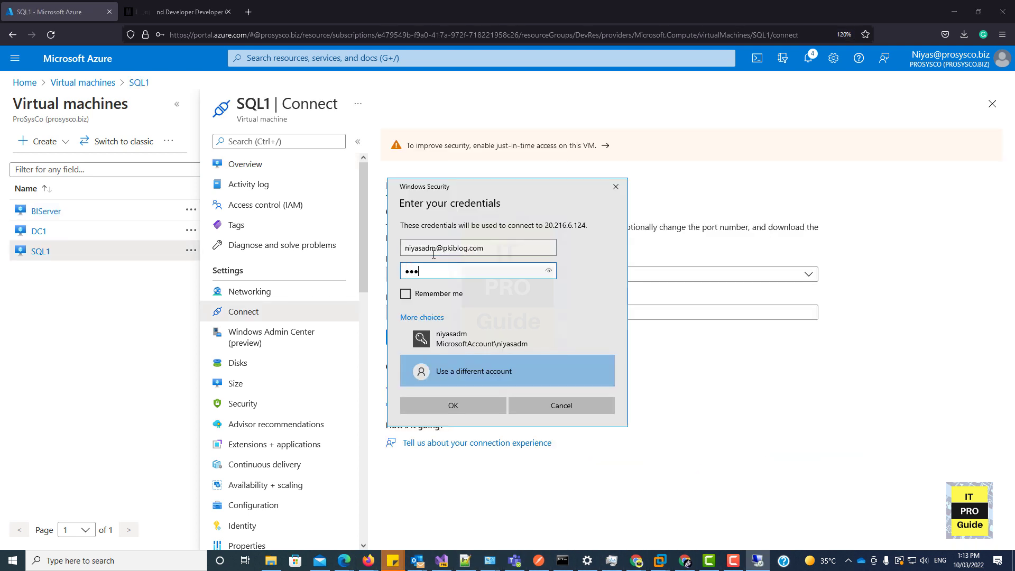
type("••••")
key("Return")
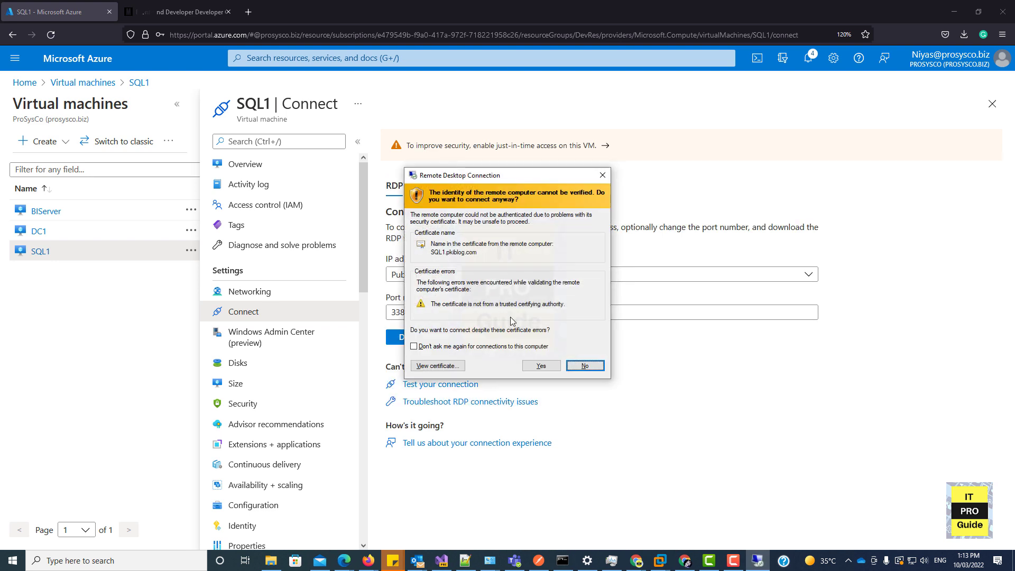
left_click(539, 366)
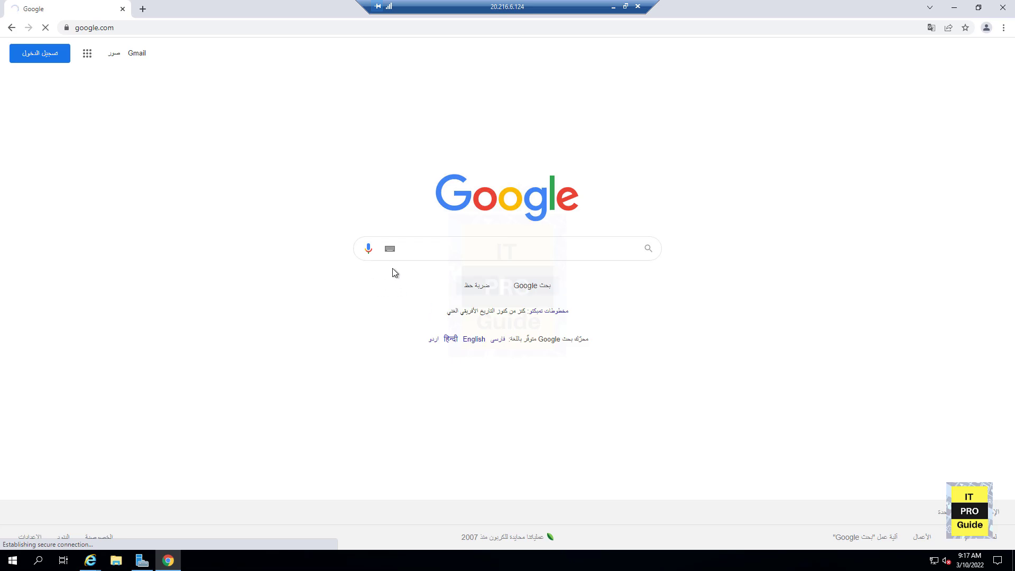
- Open the SQL Server downloads page and download the free SQL Server 2019 Developer edition
left_click(421, 249)
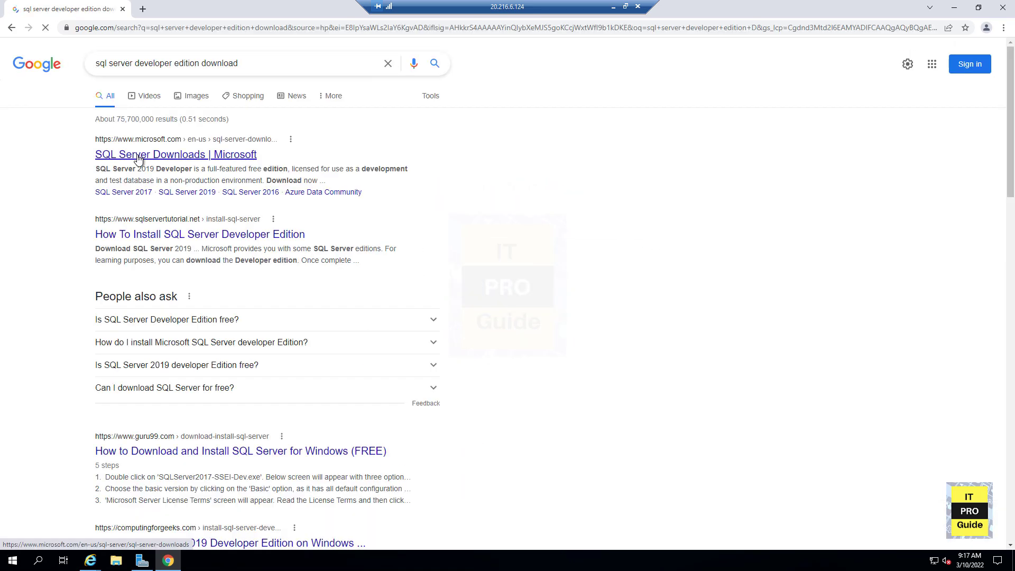
left_click(138, 157)
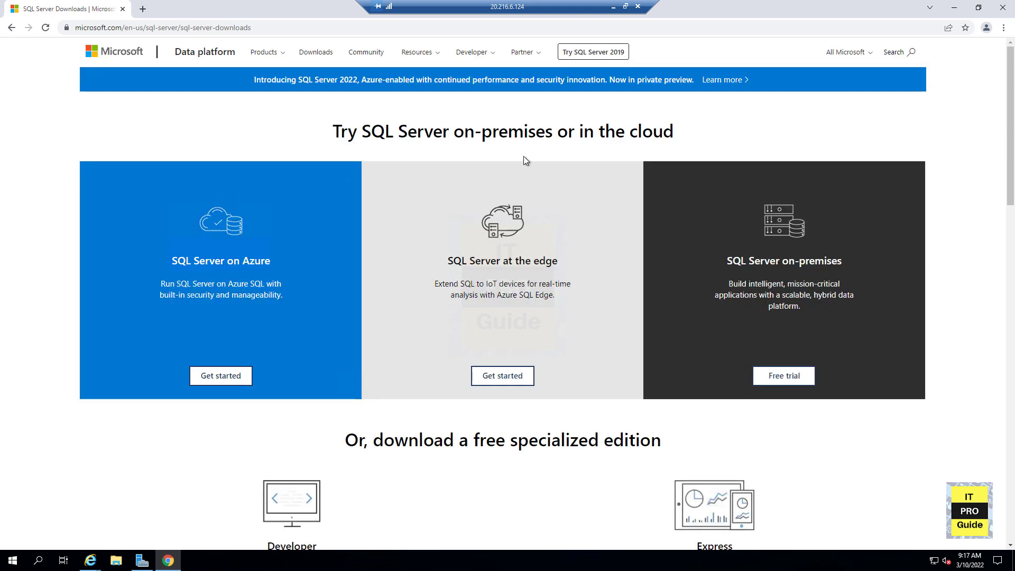
scroll(519, 160, "down", 2)
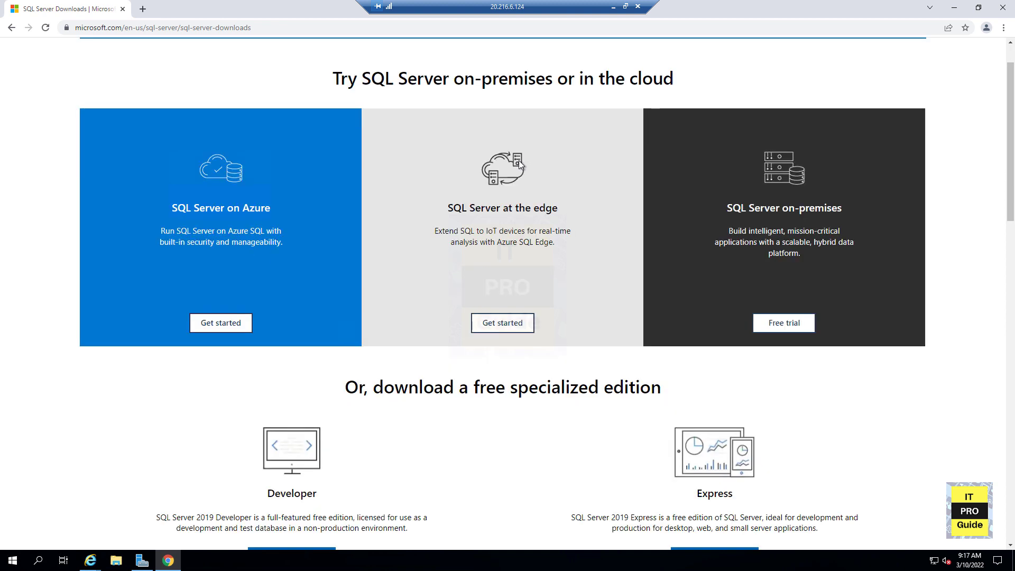
scroll(518, 167, "down", 2)
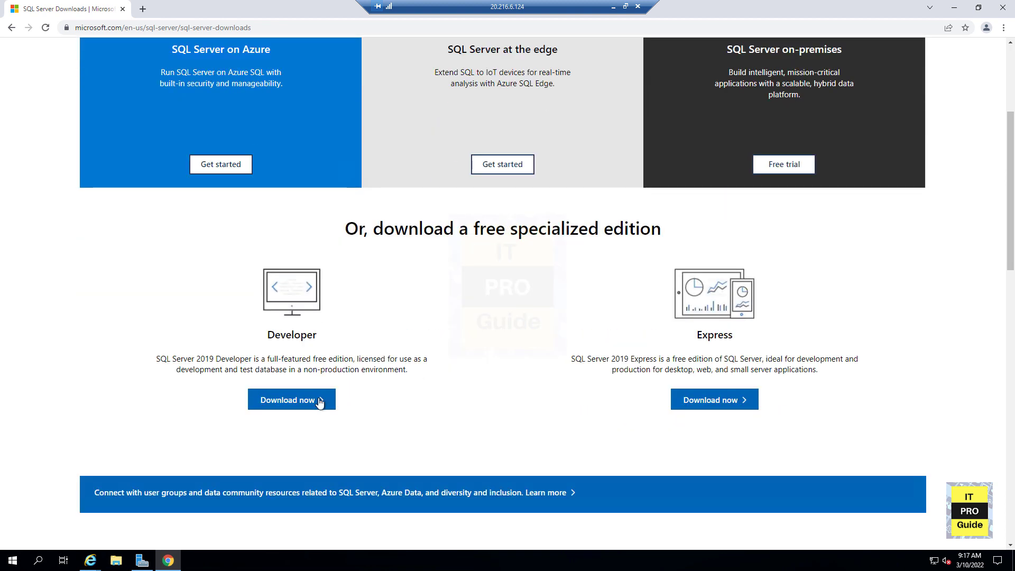
left_click(300, 401)
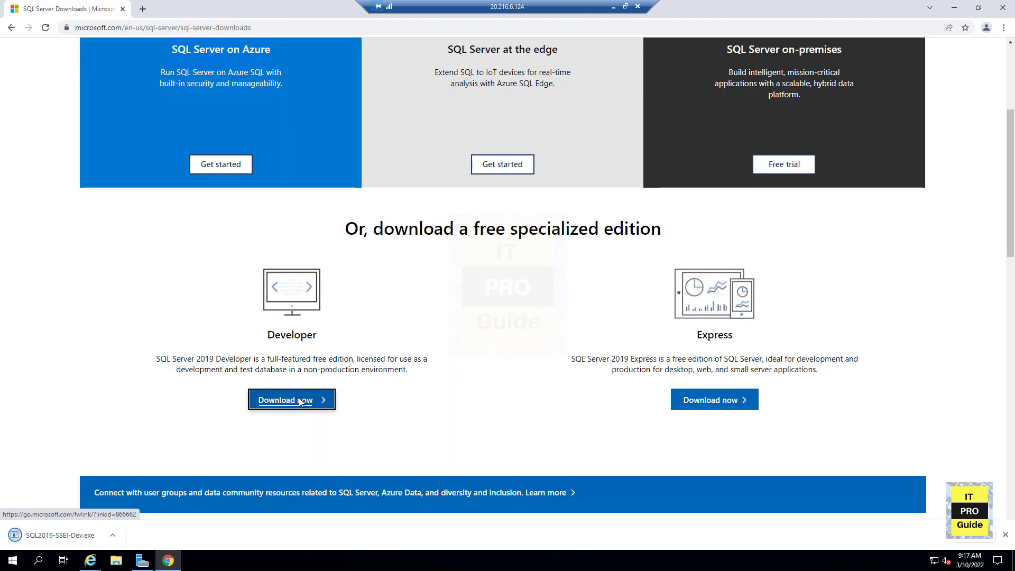
- Run SQL2019-SSEI-Dev.exe from the downloads and choose the Custom installation type
left_click(61, 535)
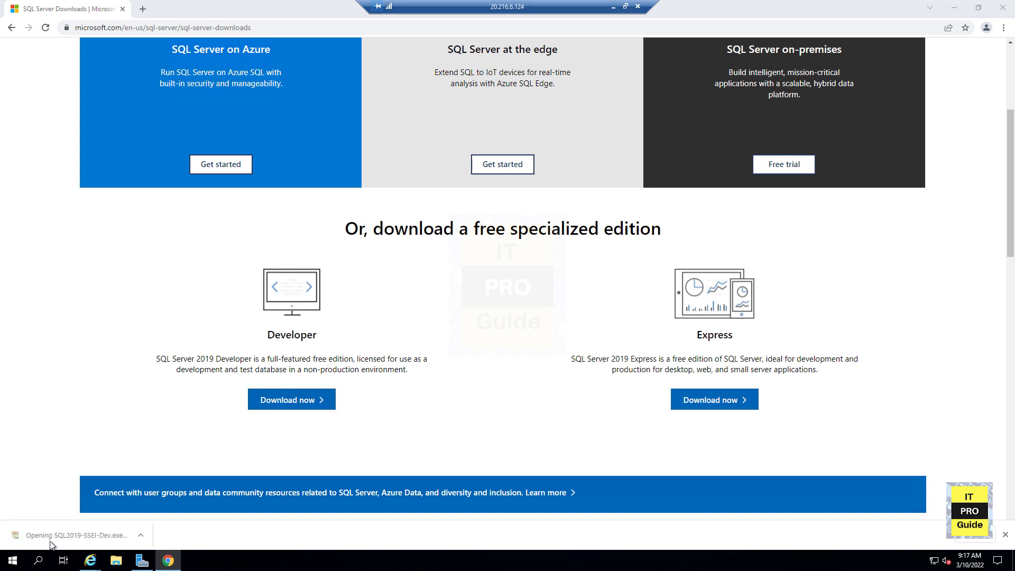
left_click(954, 7)
left_click(955, 6)
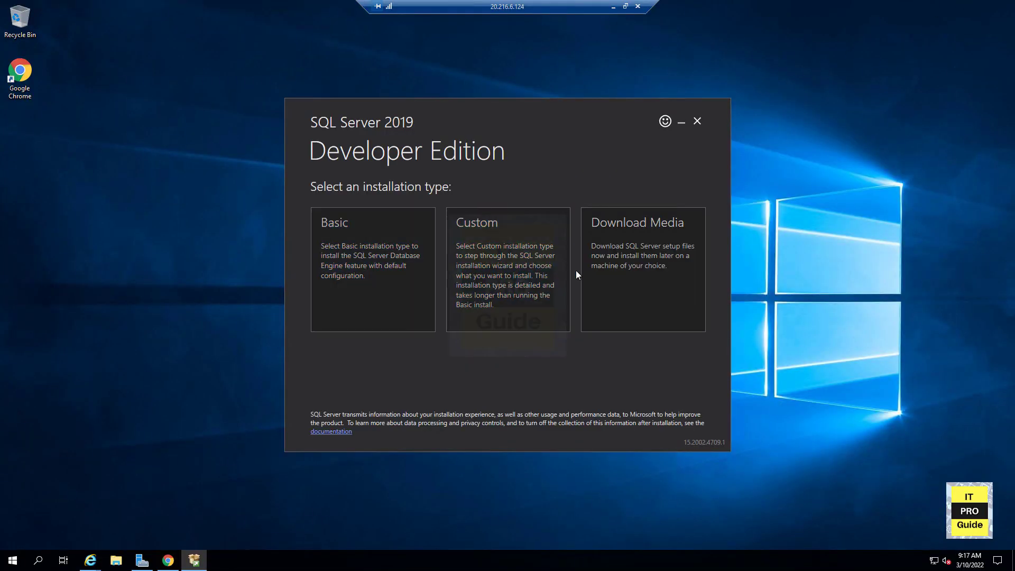
left_click(510, 264)
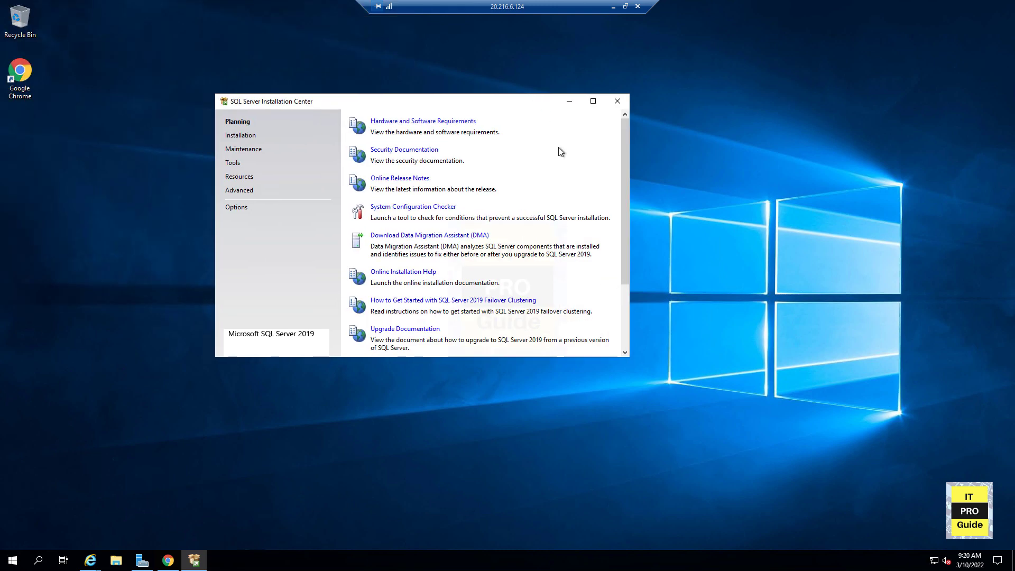
- Enlarge the SQL Server Installation Center and start a new SQL Server stand-alone installation
left_click_drag(629, 356, 839, 447)
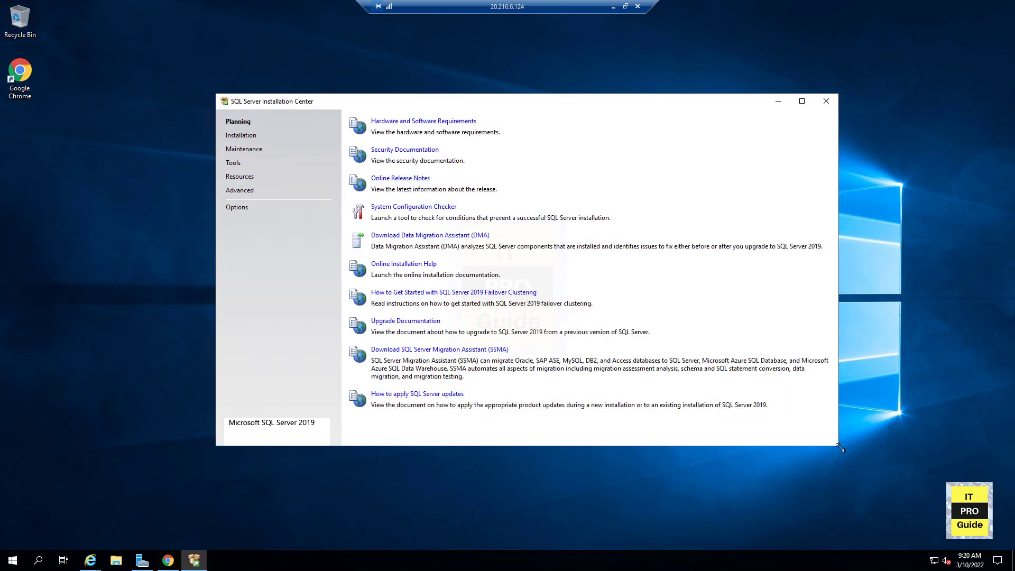
left_click(247, 131)
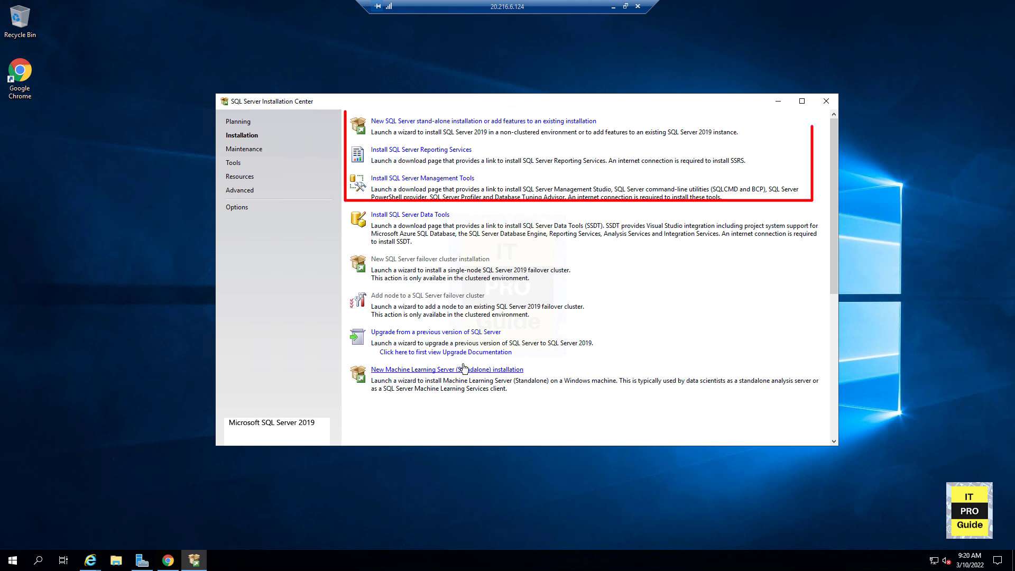
left_click(442, 121)
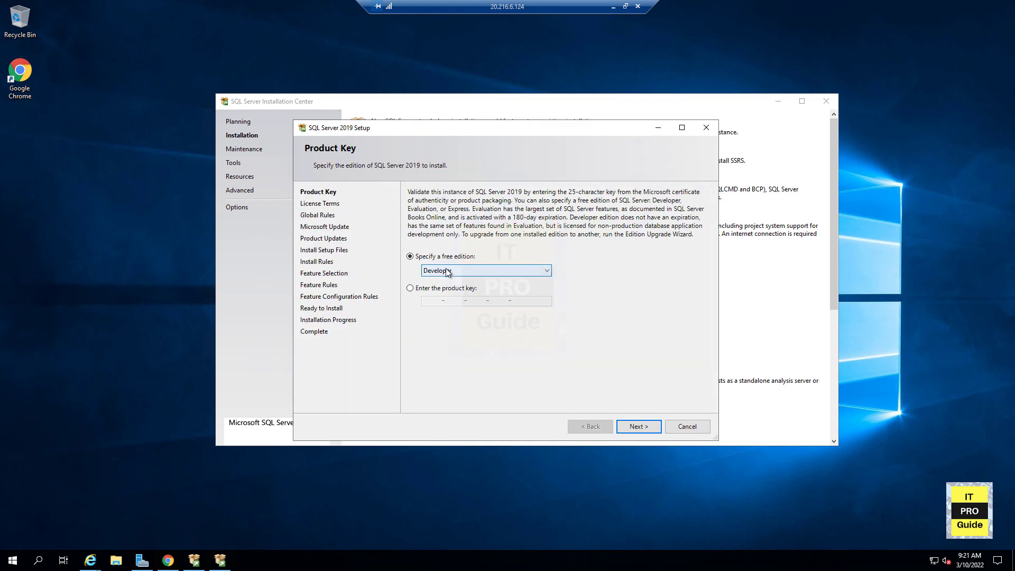
- Keep the free Developer edition and accept the license terms
left_click(629, 432)
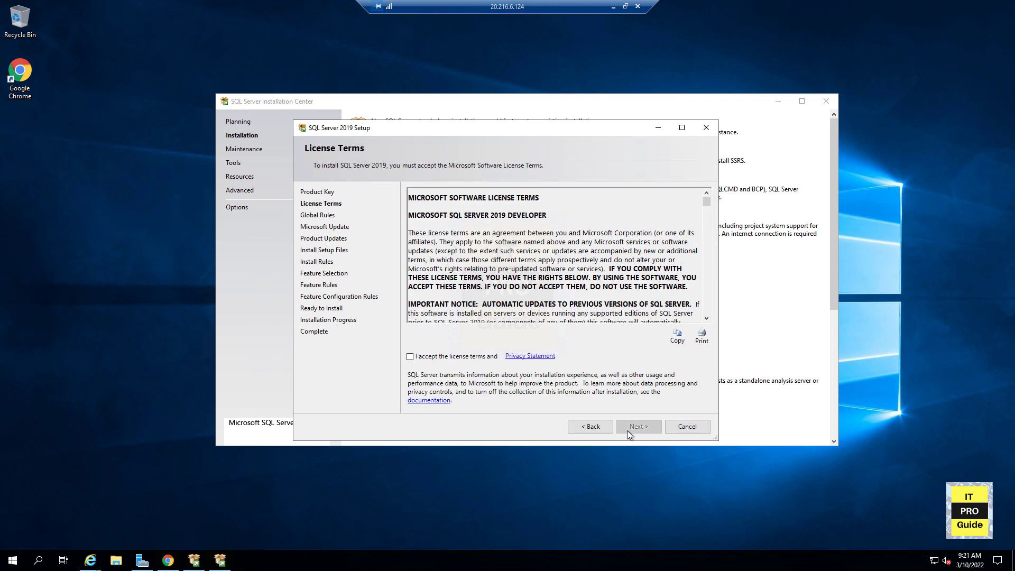
left_click(410, 357)
left_click(622, 430)
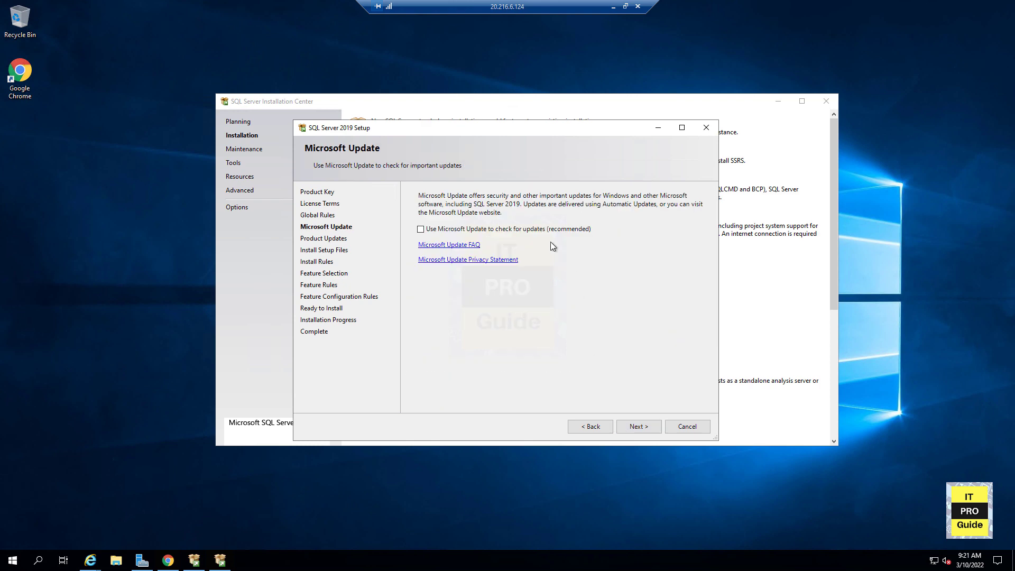
- Skip Microsoft Update and uncheck Integration Services in the feature selection before continuing
left_click(634, 427)
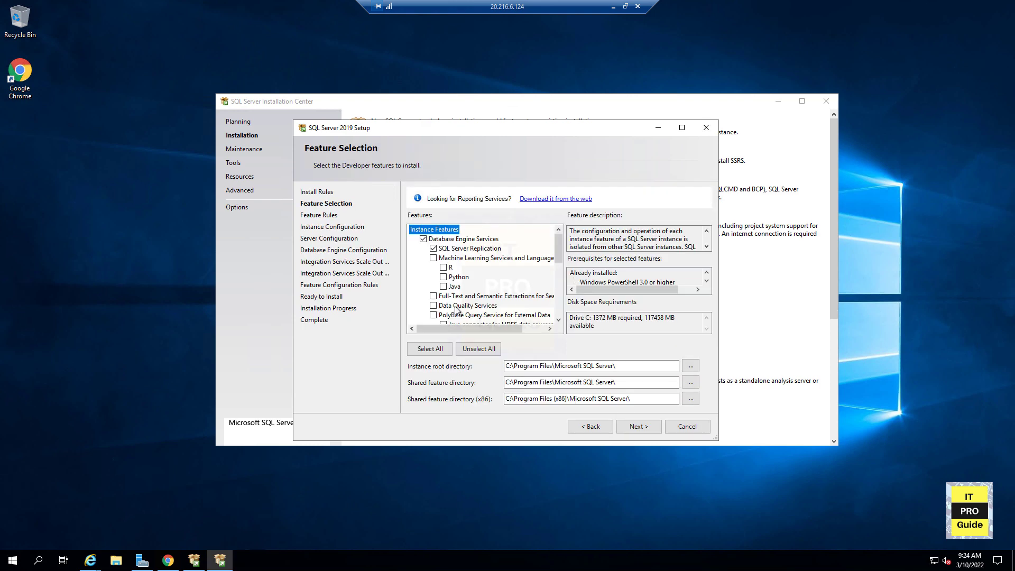
scroll(456, 310, "down", 4)
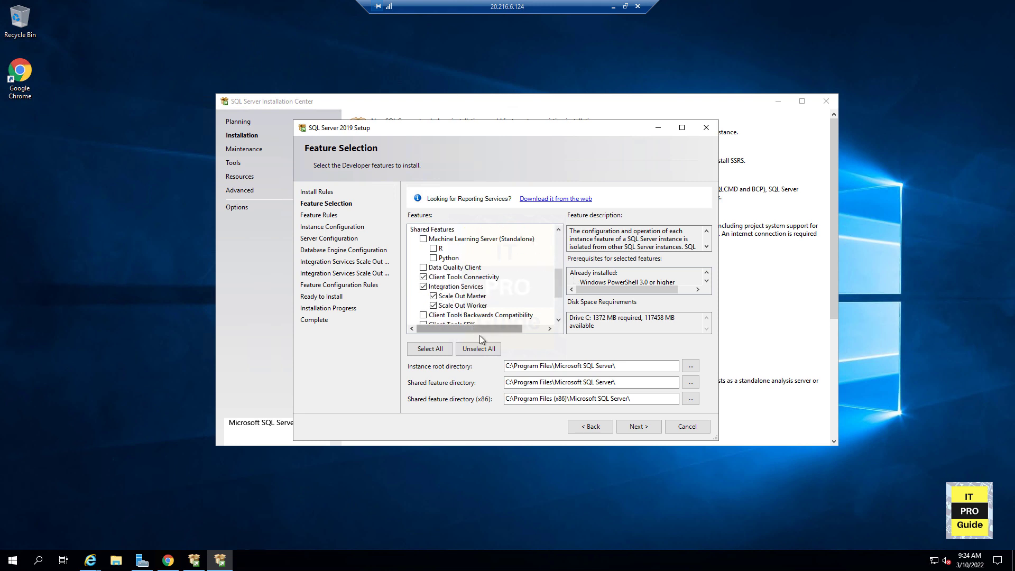
left_click(425, 288)
scroll(482, 310, "up", 5)
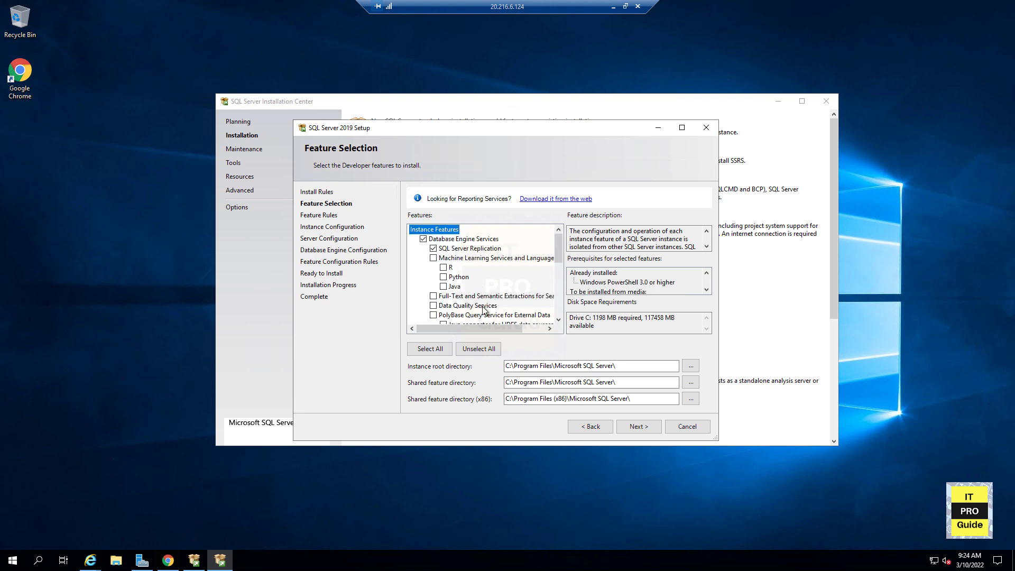
left_click(628, 426)
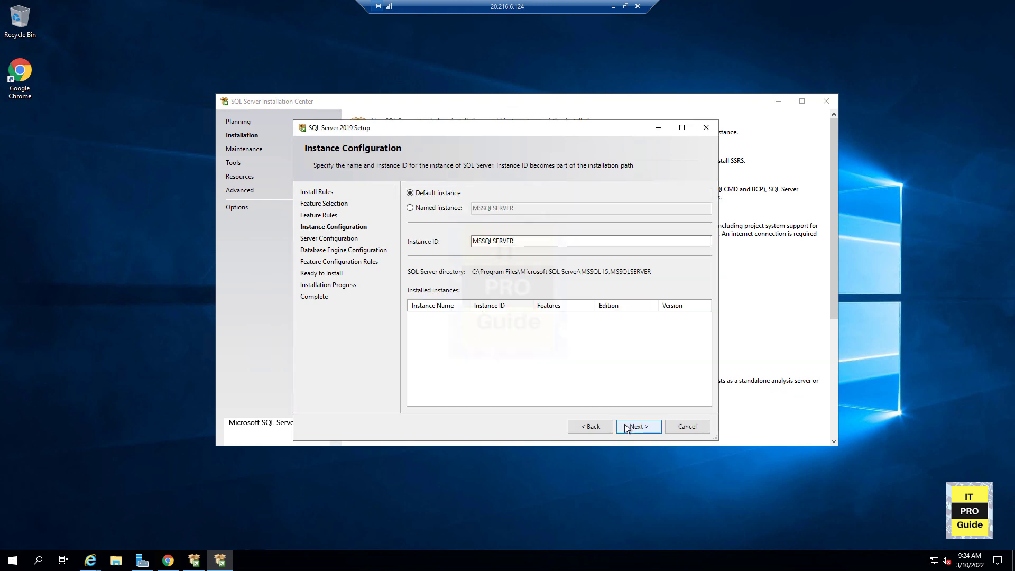
- Keep the default MSSQLSERVER instance and the default service accounts
left_click(626, 427)
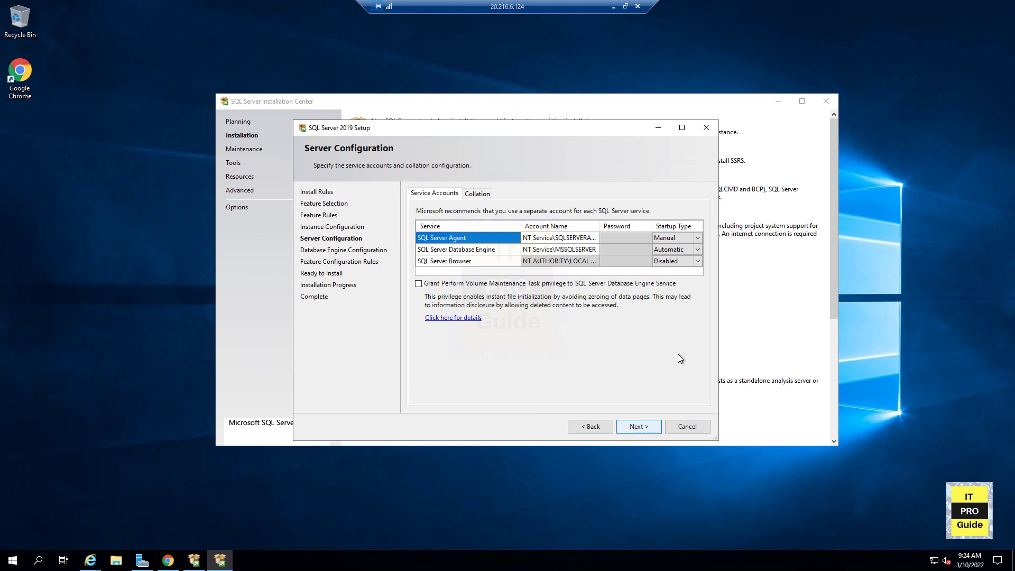
left_click(628, 427)
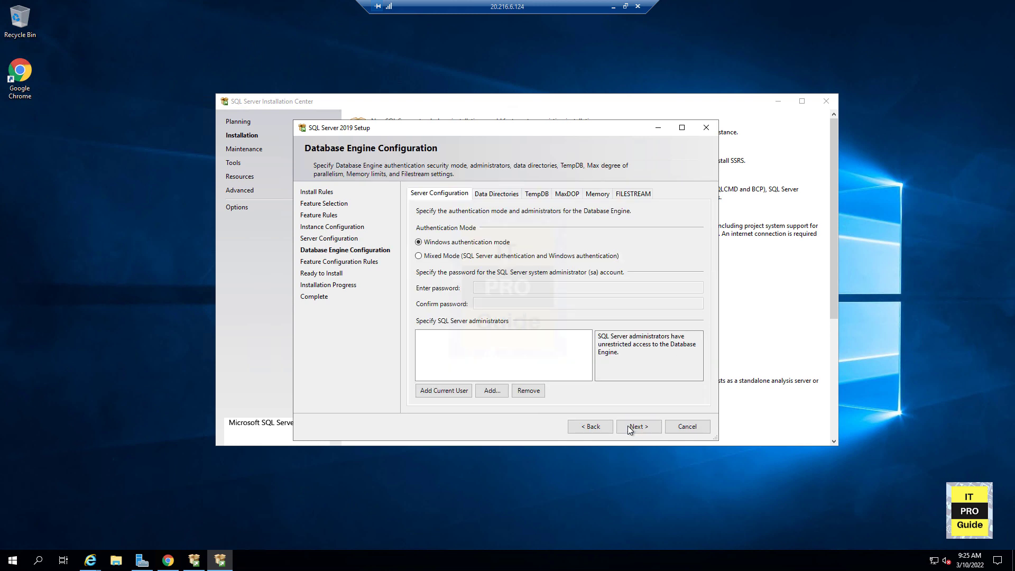
- Switch to Mixed Mode authentication and enter and confirm the sa administrator password
left_click(490, 258)
left_click(493, 288)
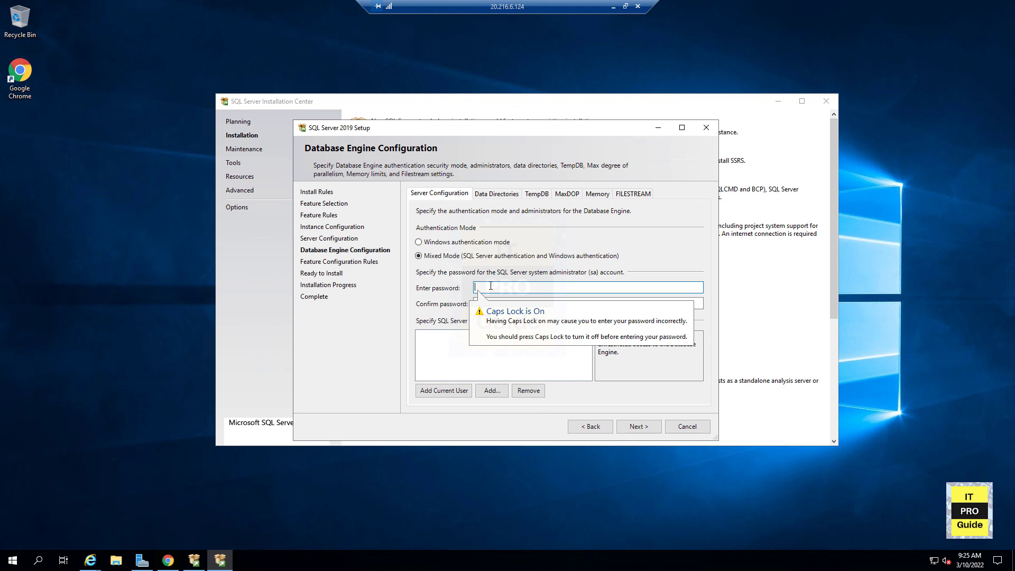
type("****")
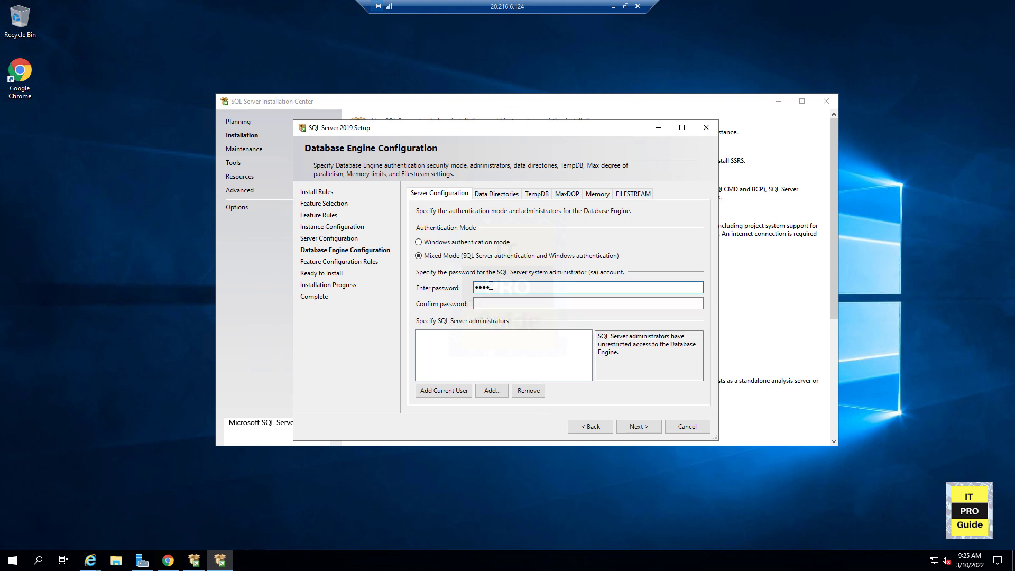
type("****")
key("Tab")
type("*")
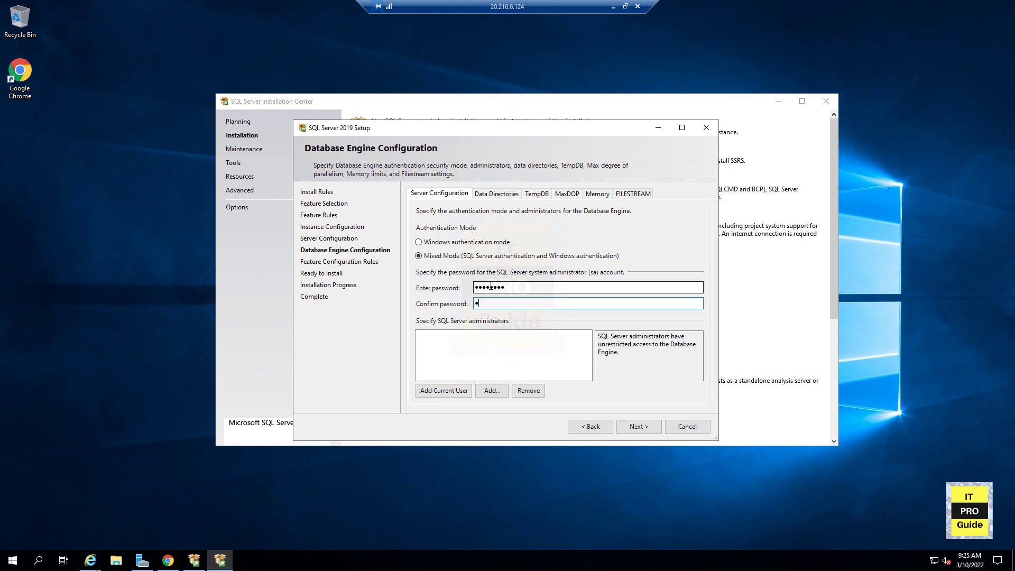
key("BackSpace")
left_click(491, 287)
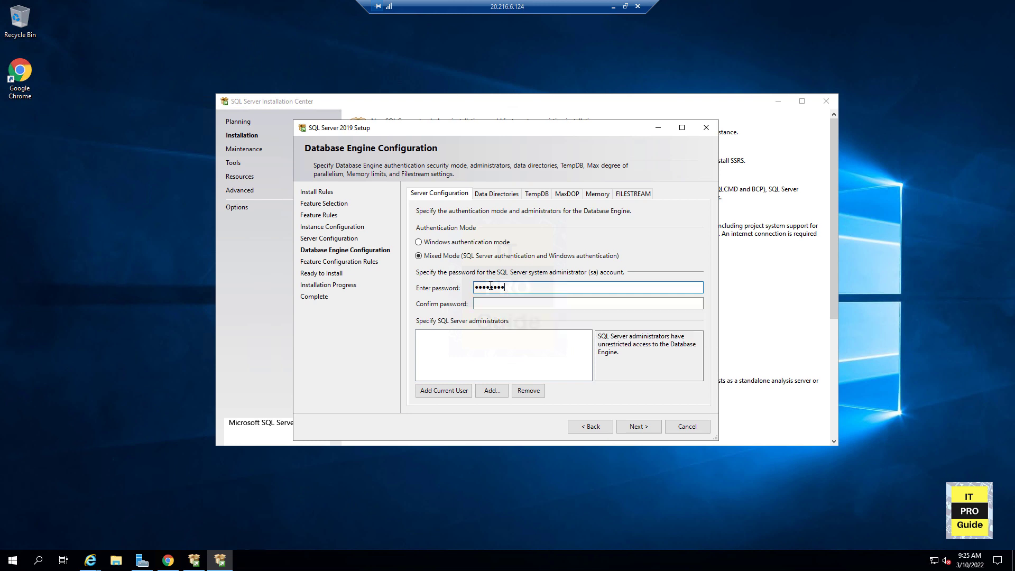
key("BackSpace")
key("BackSpace")
key("BackSpace")
key("BackSpace")
key("BackSpace")
key("BackSpace")
key("BackSpace")
key("BackSpace")
type("***")
type("*")
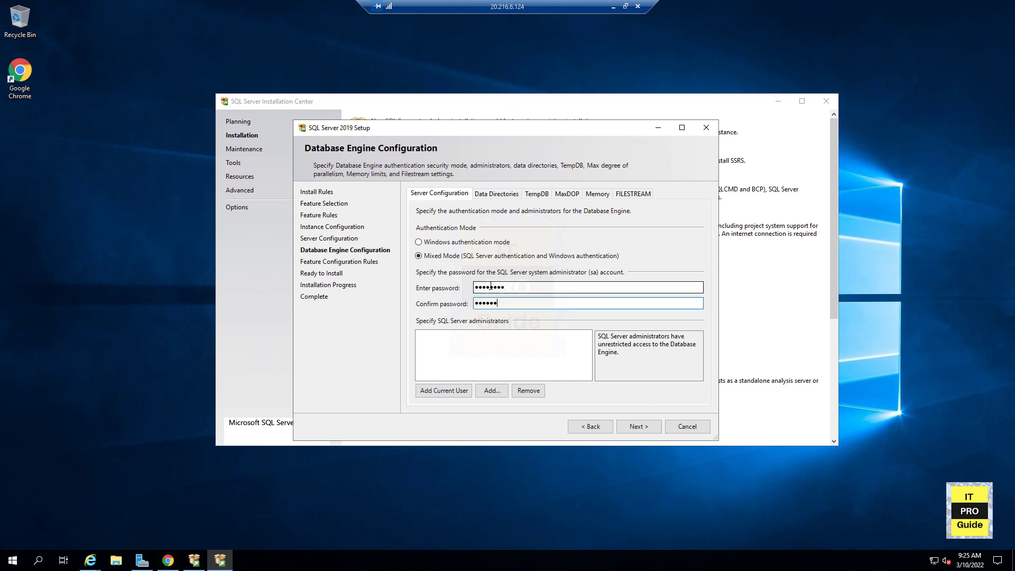
type("*")
key("BackSpace")
key("BackSpace")
key("BackSpace")
key("BackSpace")
key("BackSpace")
key("BackSpace")
key("BackSpace")
type("********")
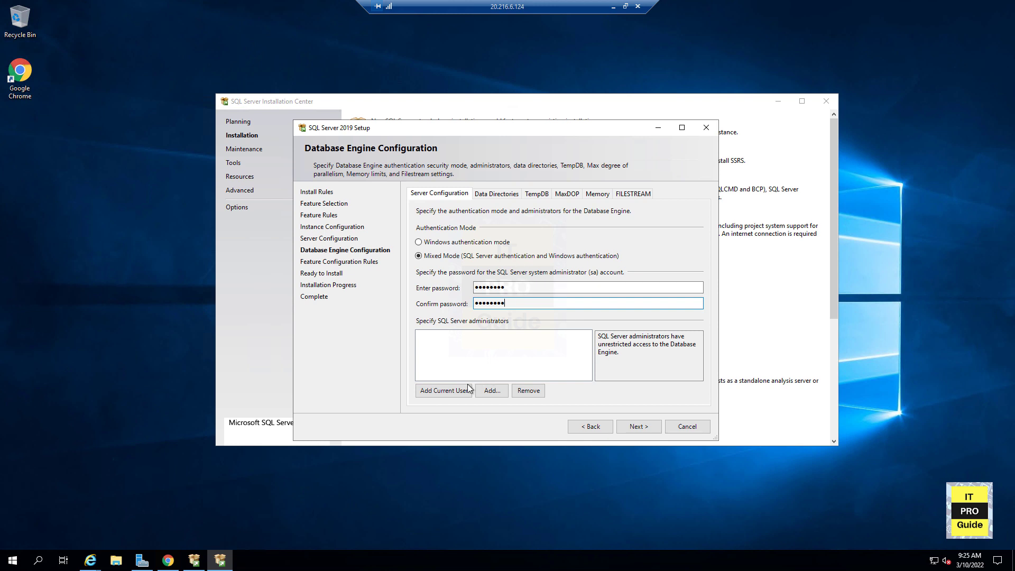
- Add the current user as a SQL Server administrator and start the installation
left_click(456, 395)
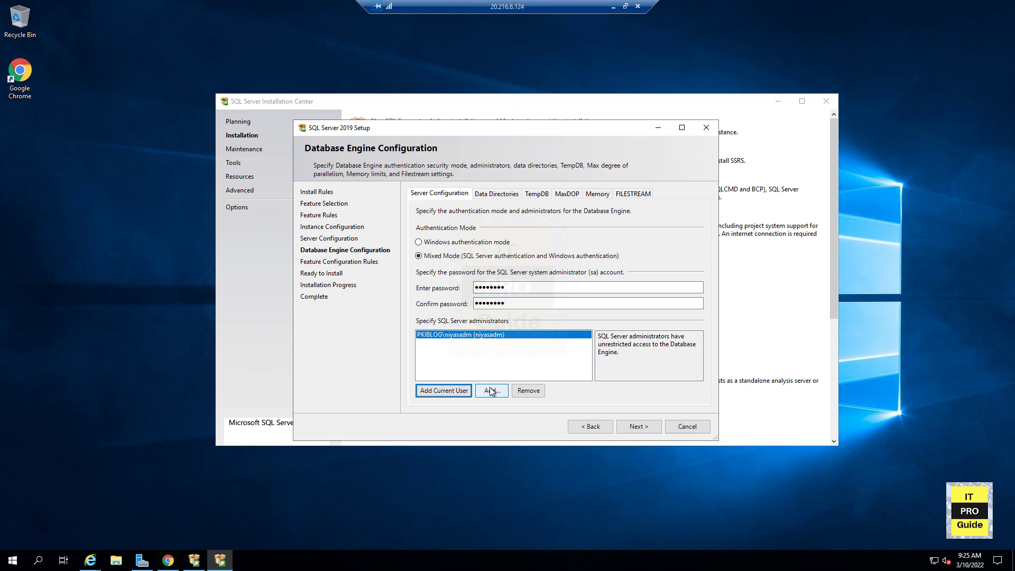
left_click(630, 428)
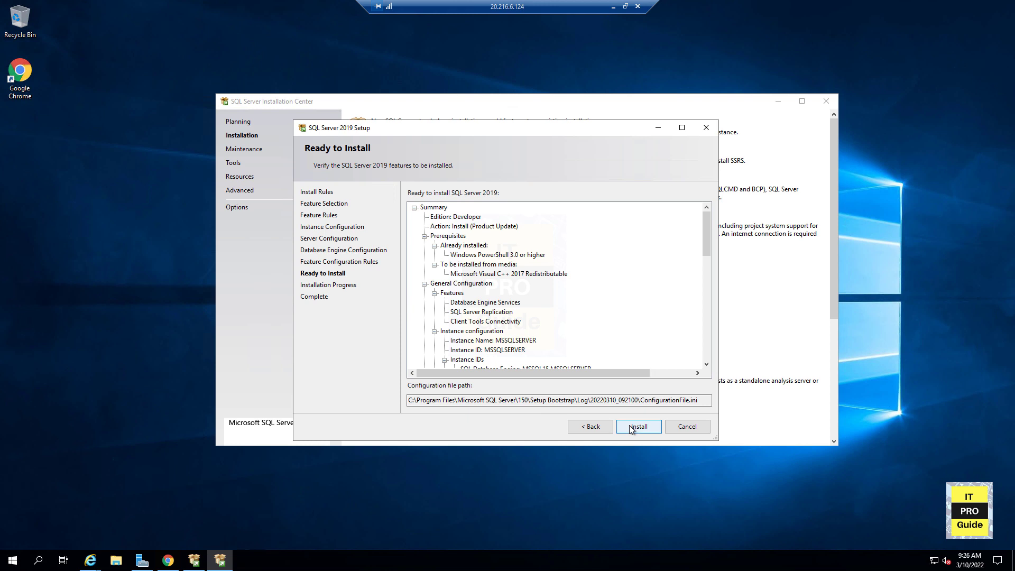
left_click(630, 426)
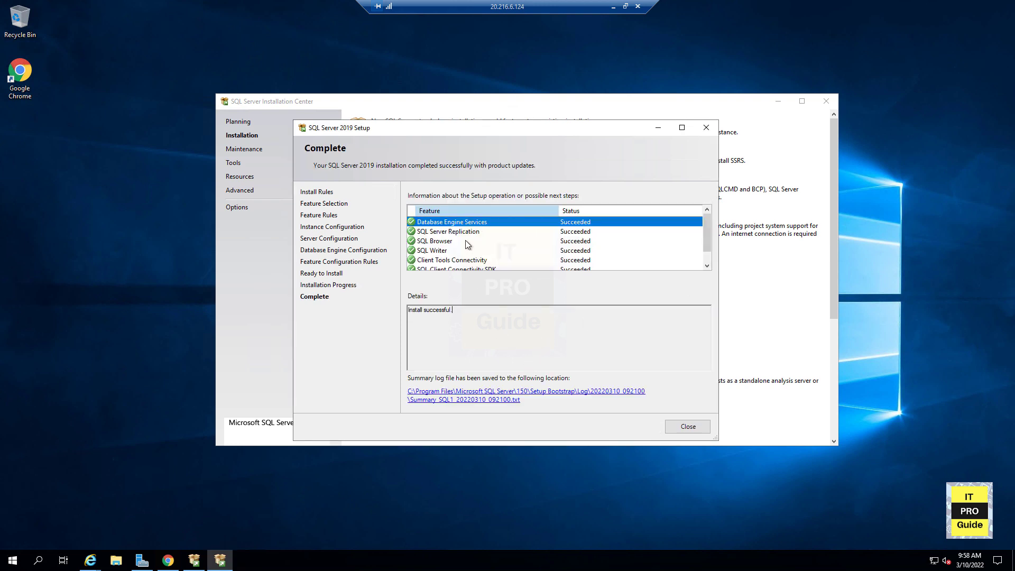
- Close the finished setup wizard and look over the Microsoft SQL Server 2019 entries in the Start menu
scroll(470, 253, "down", 1)
left_click(686, 426)
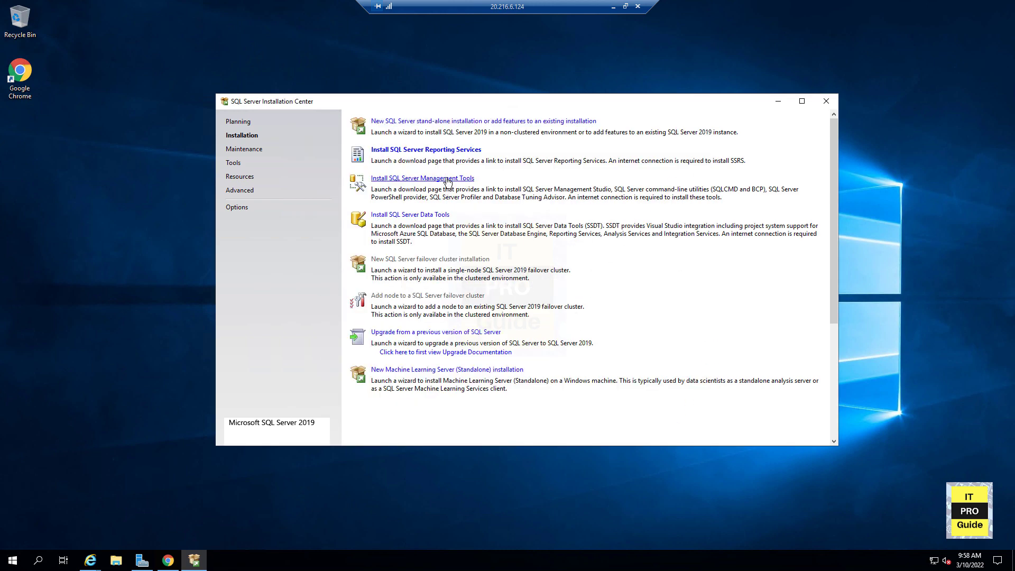
left_click(13, 560)
scroll(84, 522, "down", 3)
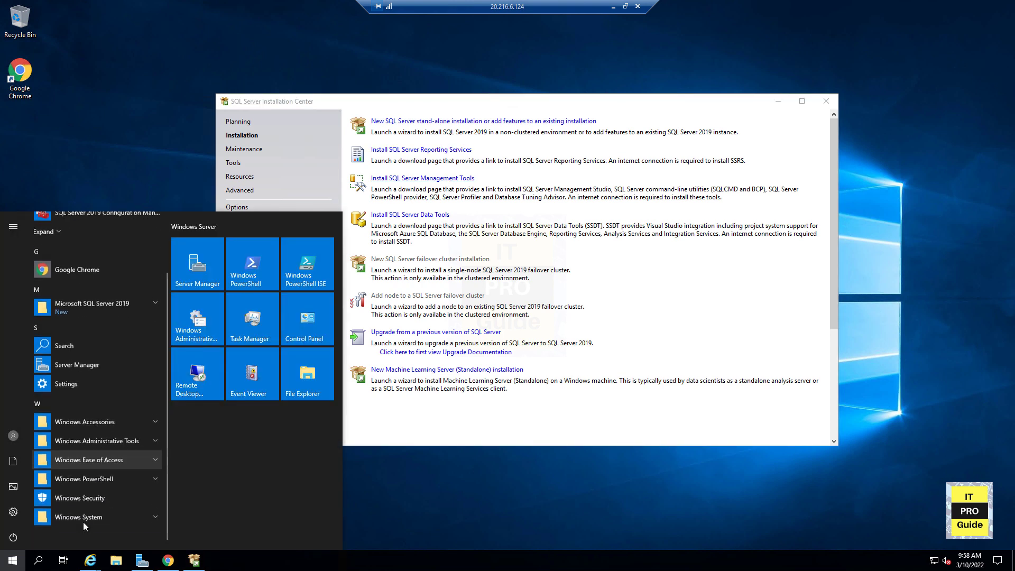
left_click(136, 304)
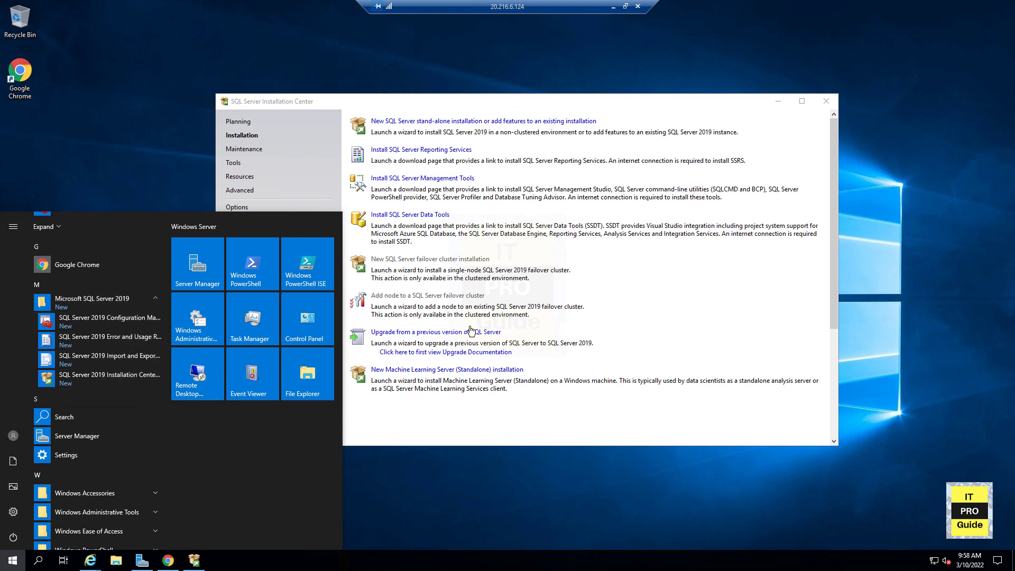
left_click(757, 272)
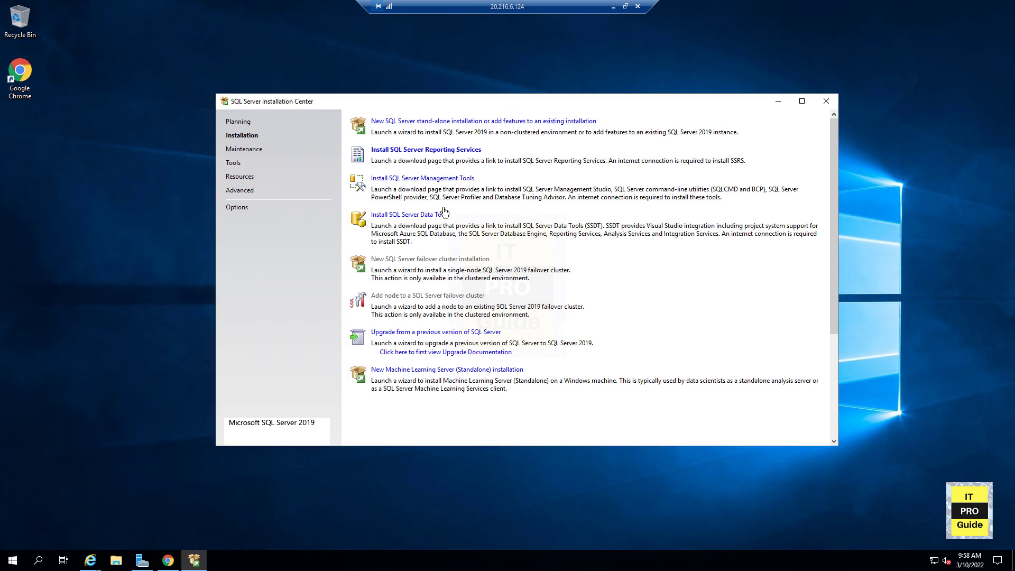
- Install SQL Server Management Studio 18.11.1 from the Installation Center and restart the VM
left_click(454, 180)
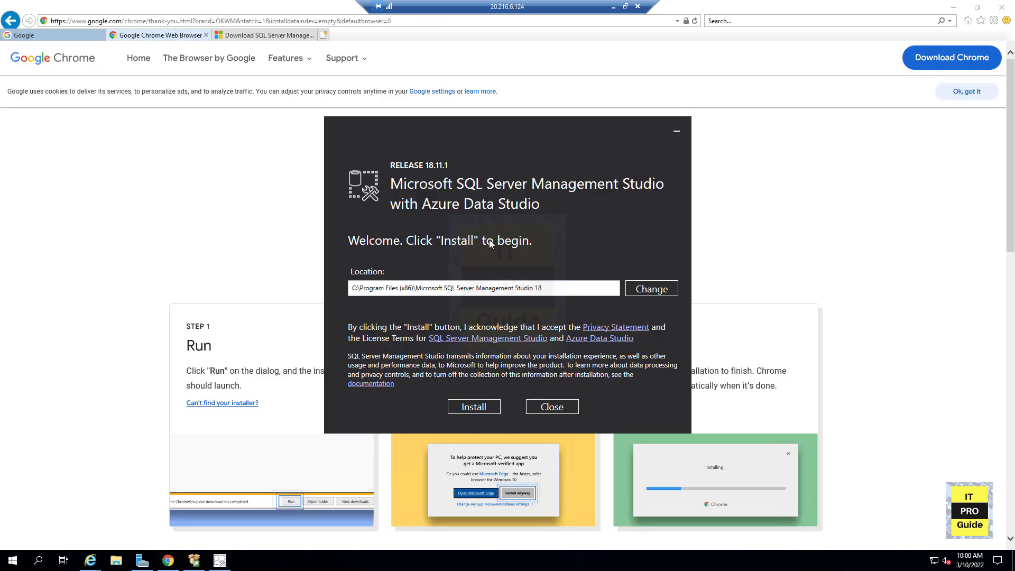
left_click(474, 407)
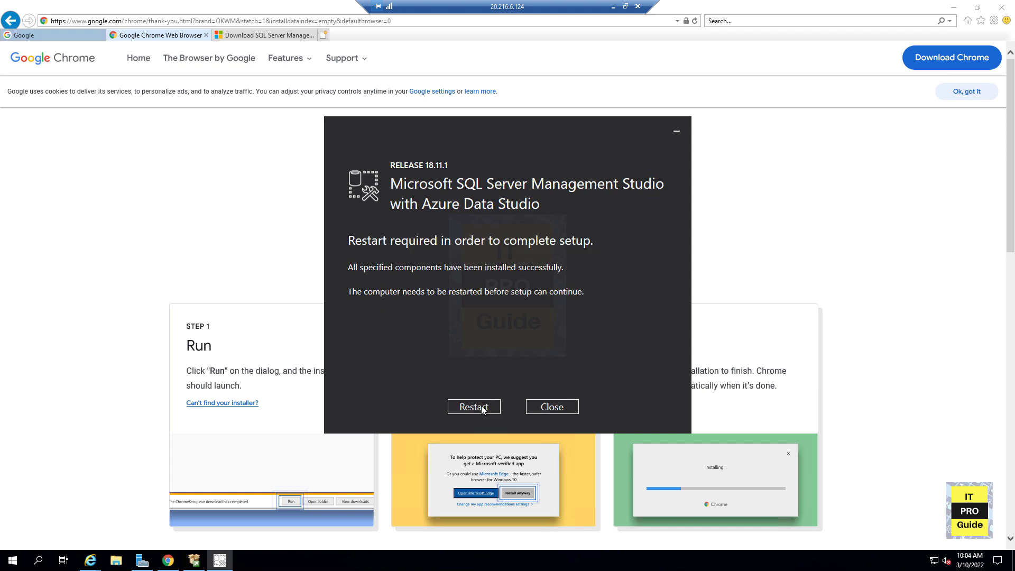
left_click(473, 406)
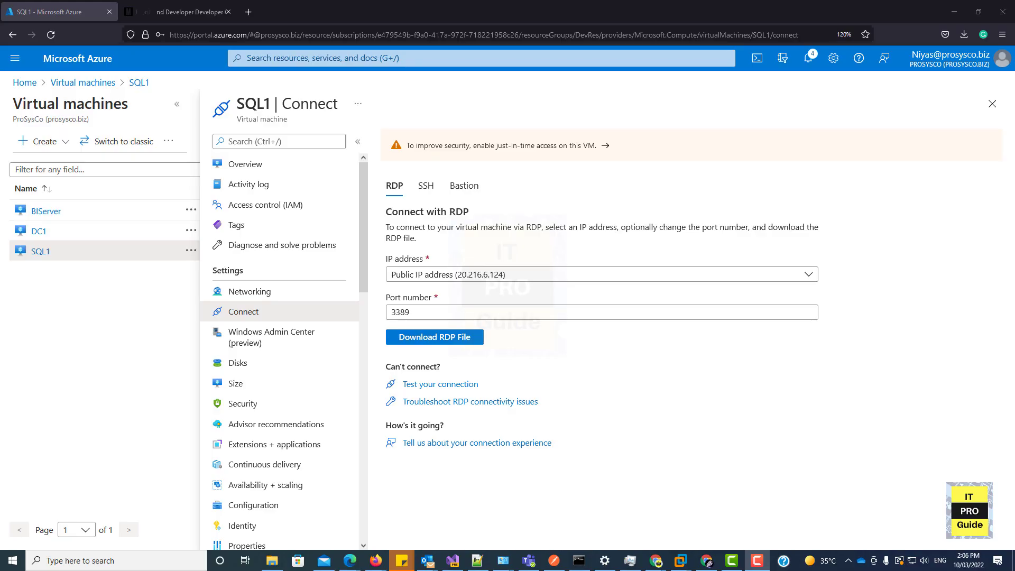
- Reconnect to the SQL1 VM and enable the TCP/IP protocol for MSSQLSERVER in SQL Server Configuration Manager
left_click(964, 36)
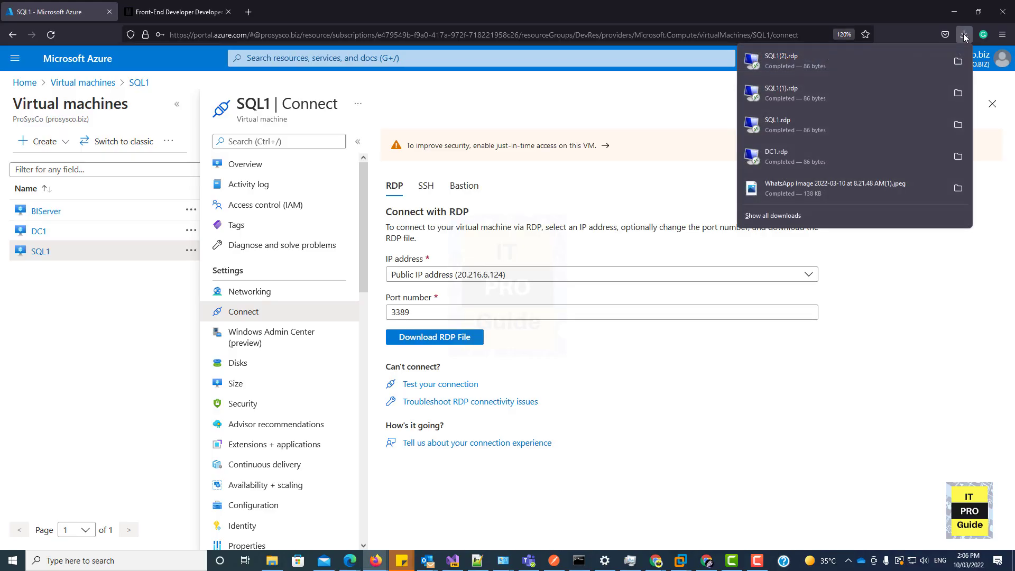
left_click(853, 56)
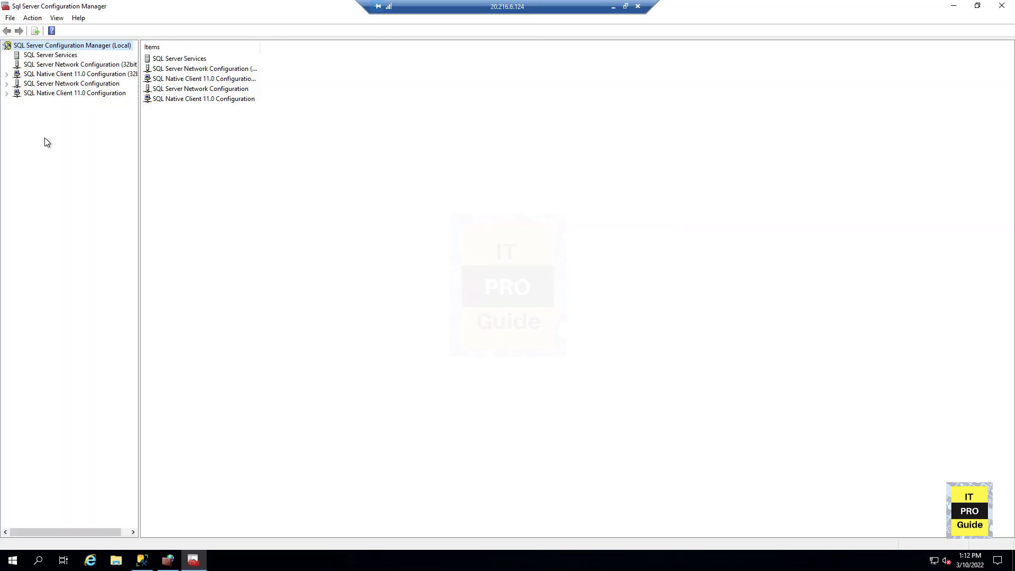
left_click(24, 84)
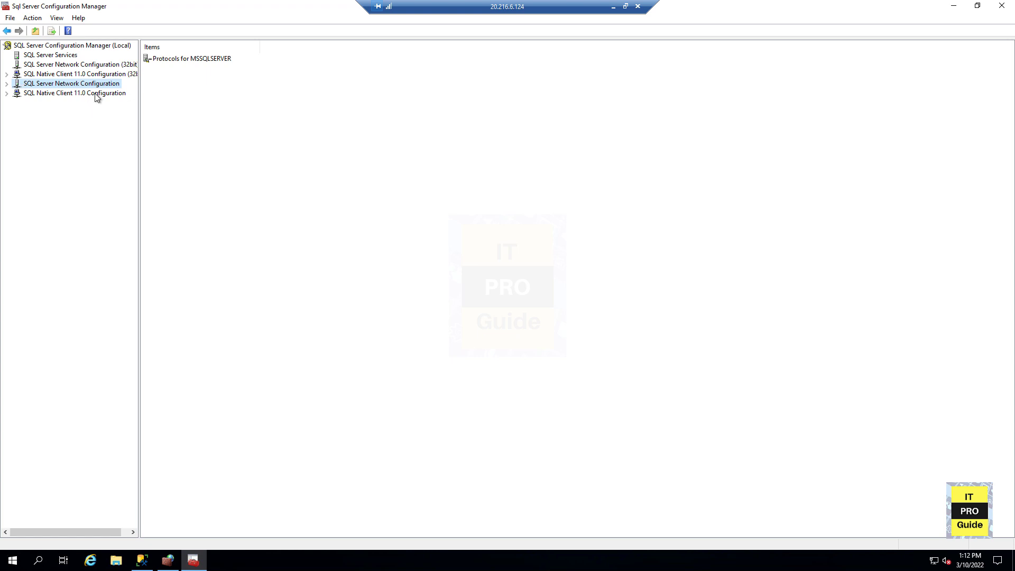
double_click(170, 59)
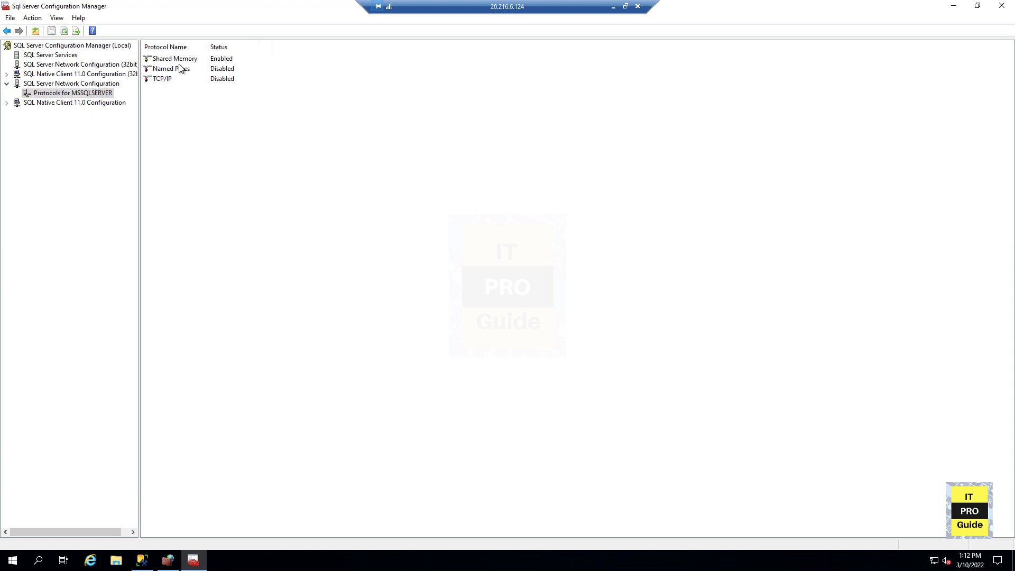
double_click(164, 81)
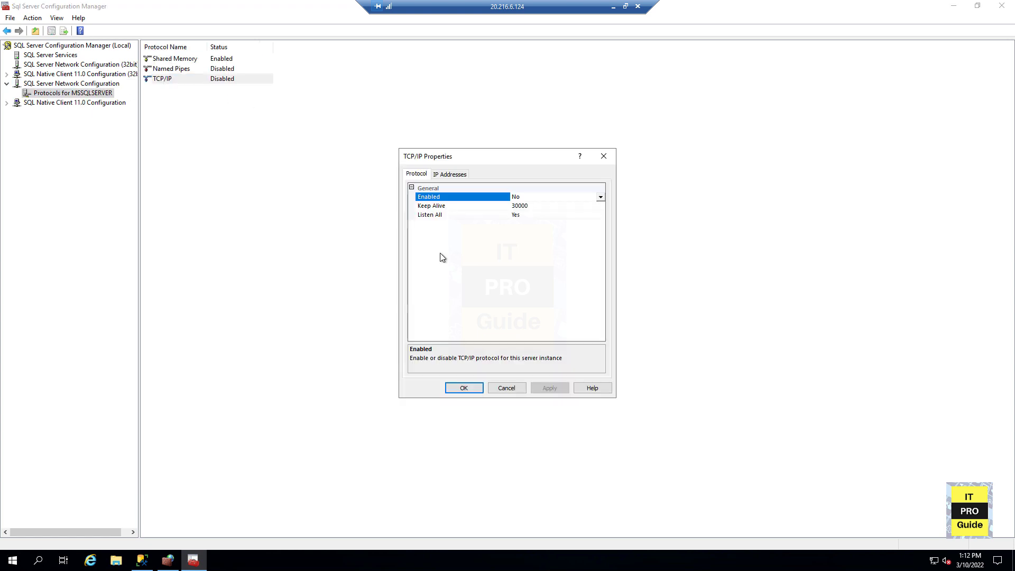
left_click(506, 388)
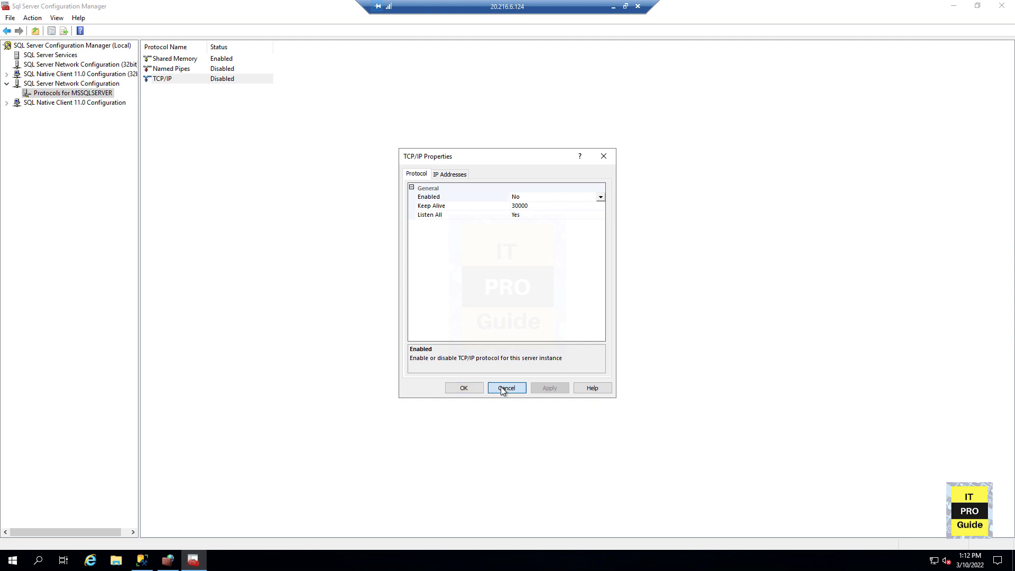
right_click(190, 81)
left_click(196, 85)
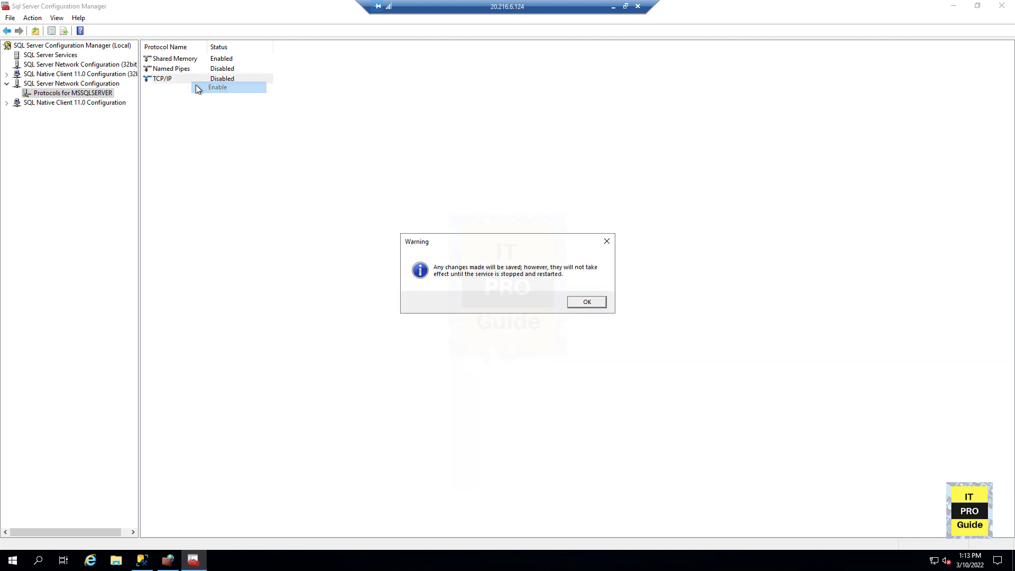
left_click(586, 302)
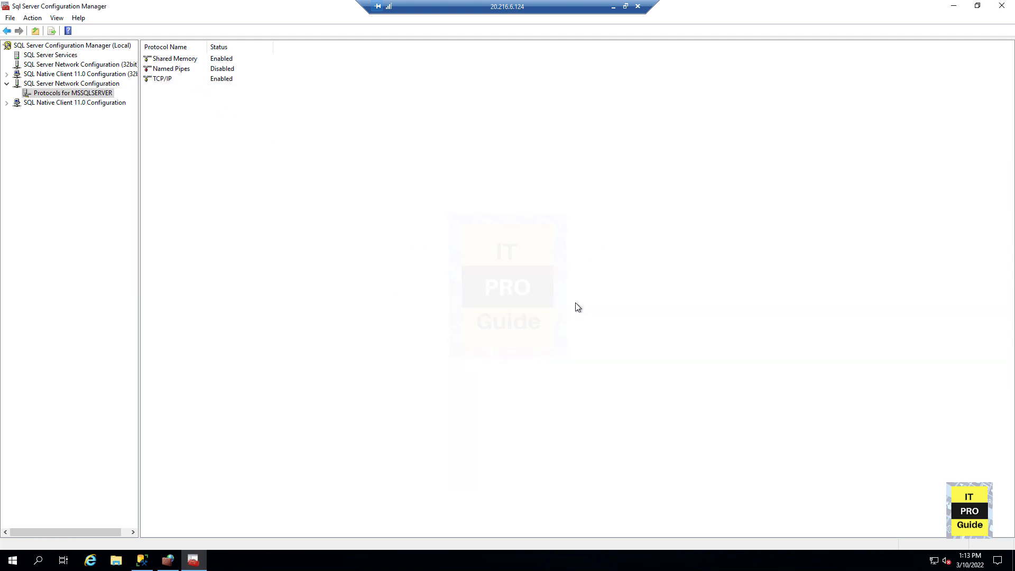
- Restart the SQL Server (MSSQLSERVER) service under SQL Server Services
left_click(93, 46)
left_click(74, 56)
right_click(74, 56)
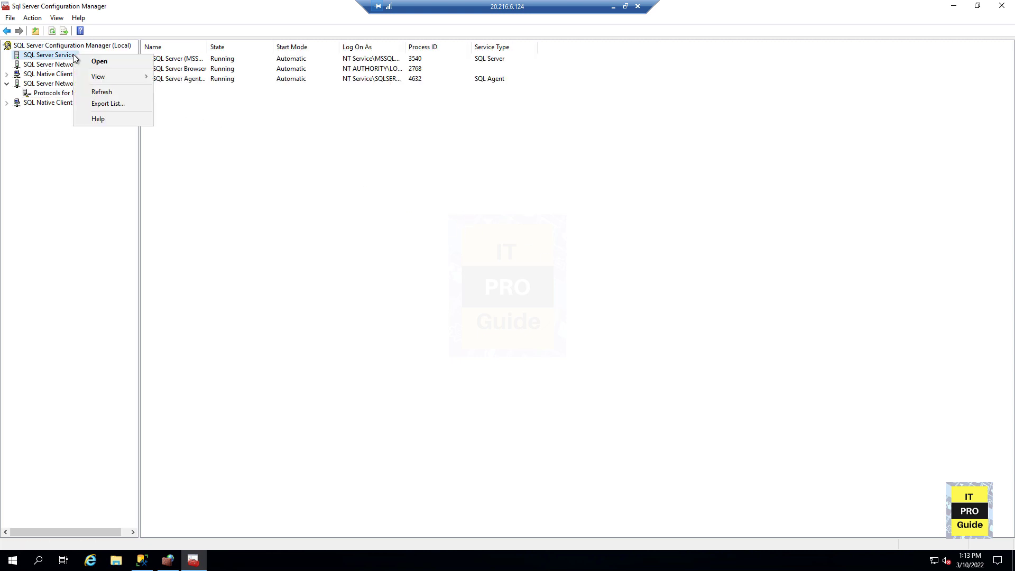
left_click(285, 124)
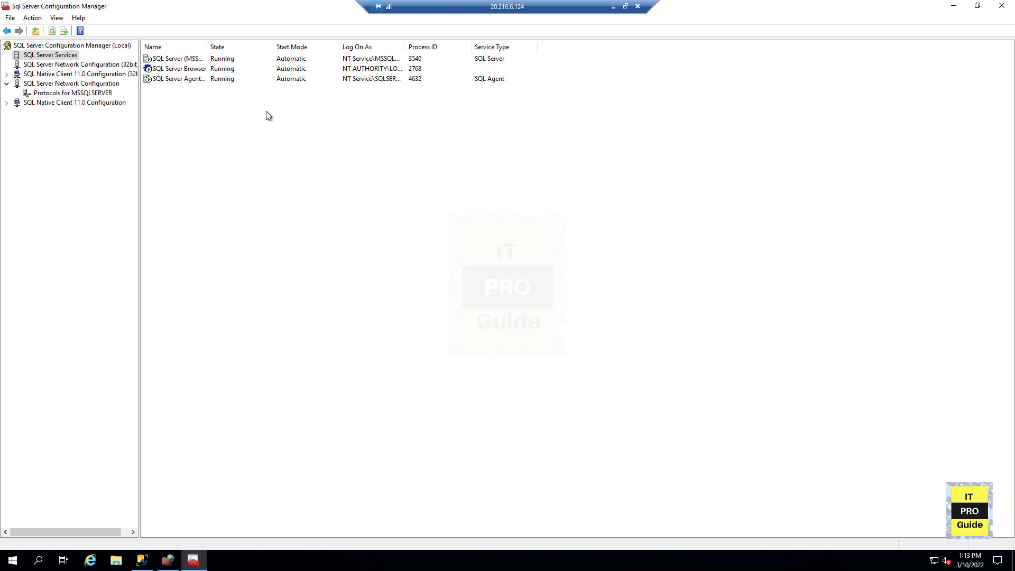
left_click_drag(208, 47, 333, 84)
right_click(197, 58)
left_click(221, 78)
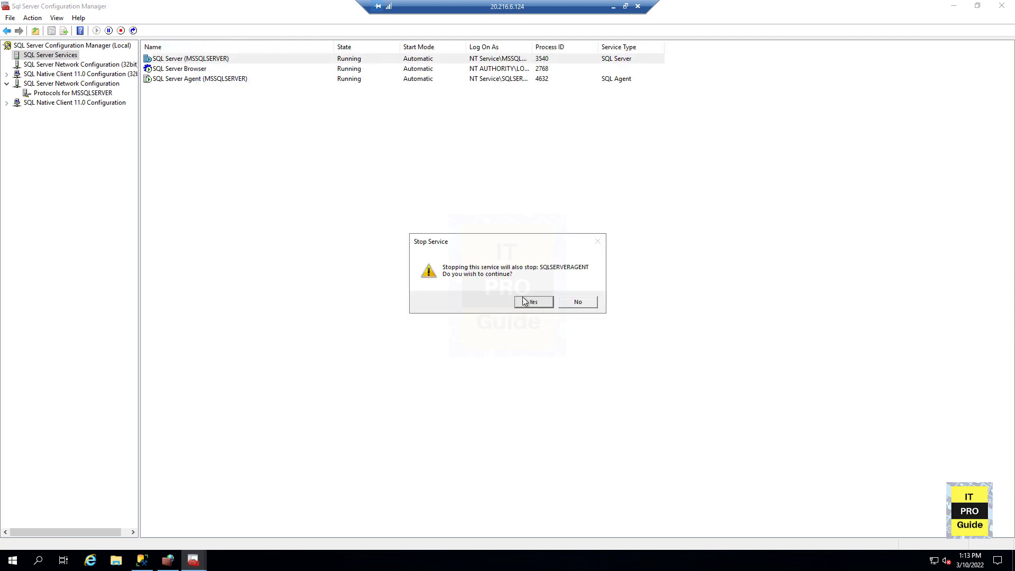
left_click(525, 300)
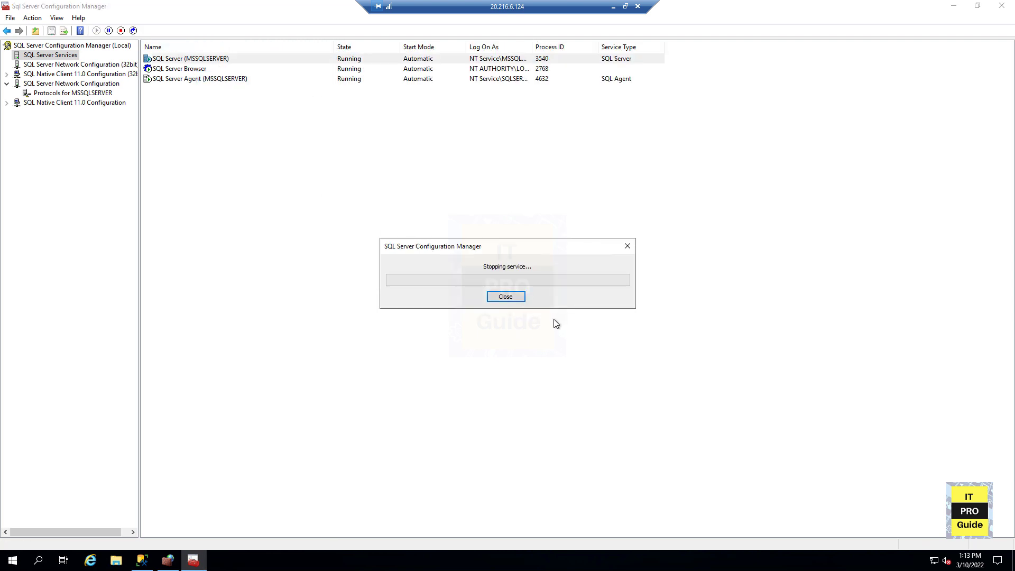
right_click(208, 59)
left_click(217, 66)
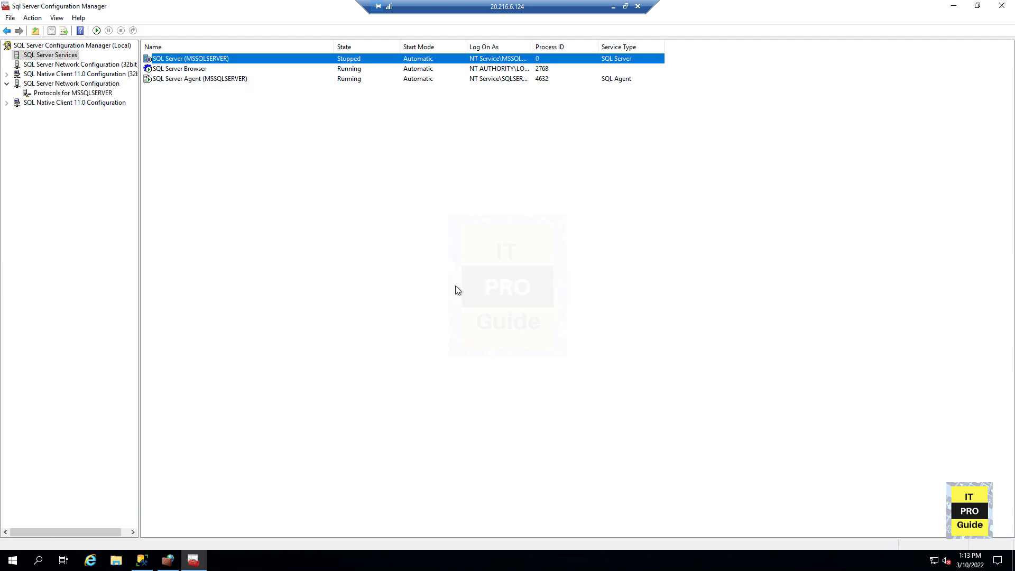
- Check the SQL1 server connection in SQL Server Management Studio's Object Explorer
left_click(613, 6)
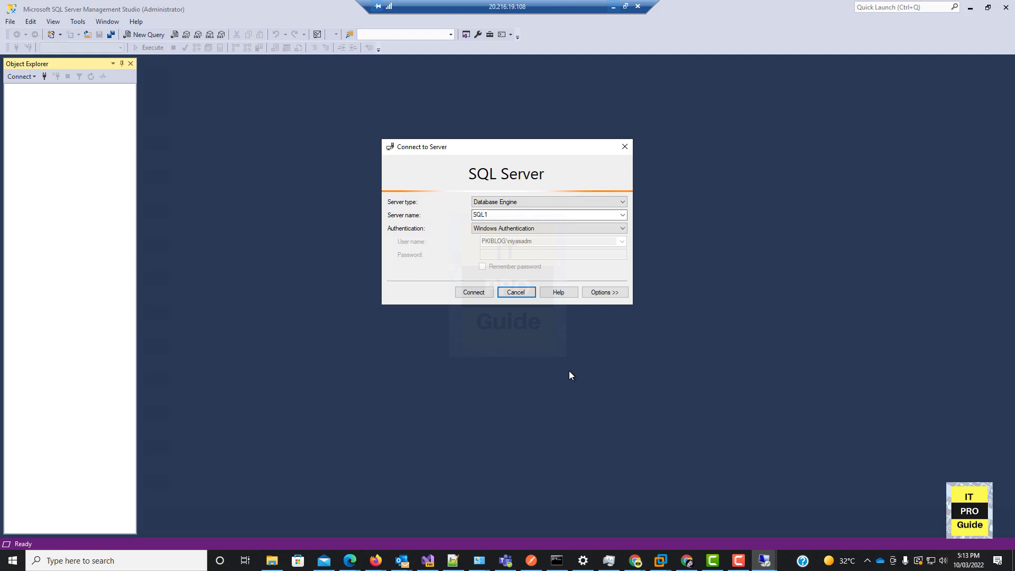
left_click(474, 292)
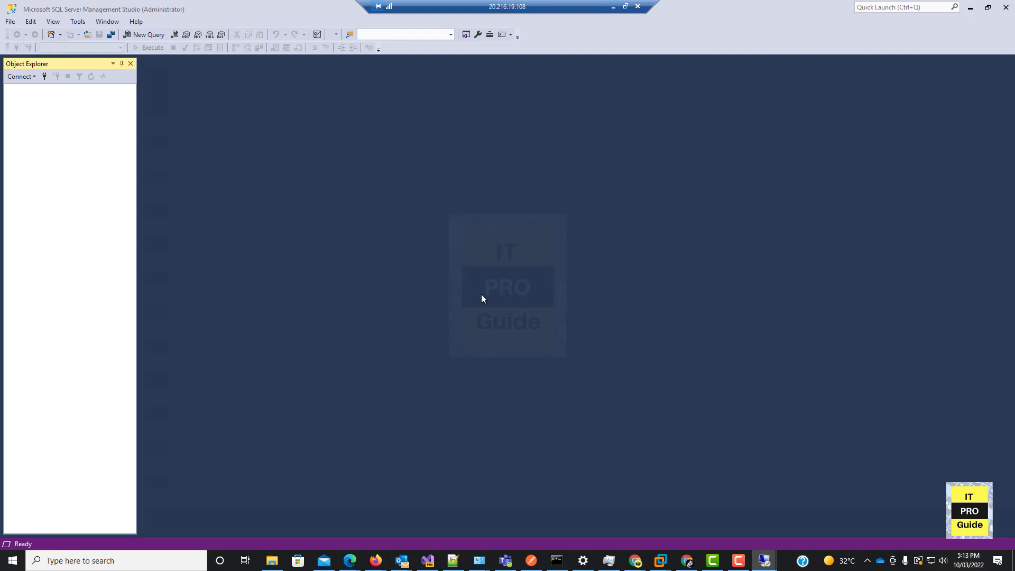
left_click(971, 14)
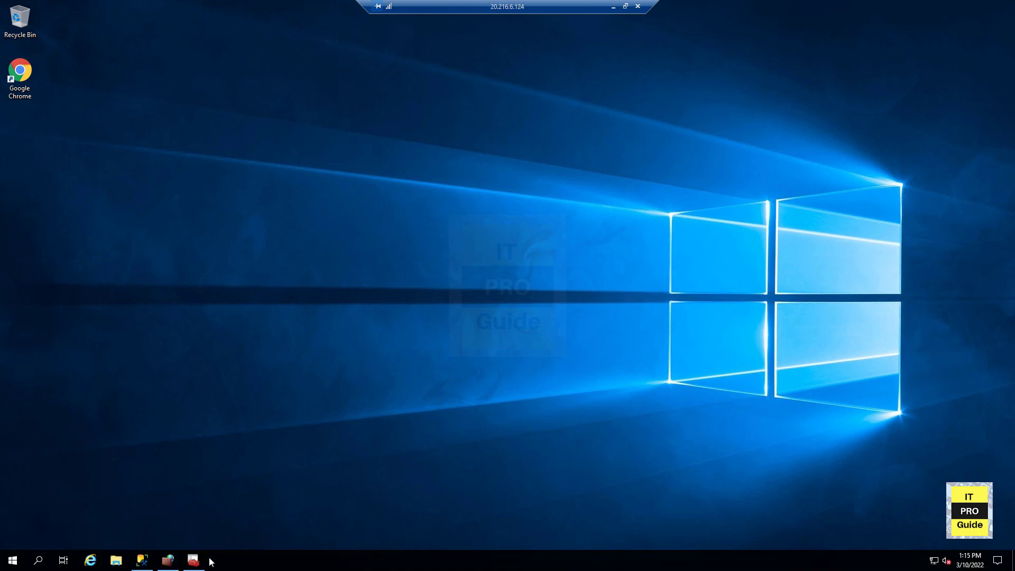
left_click(11, 560)
left_click(142, 562)
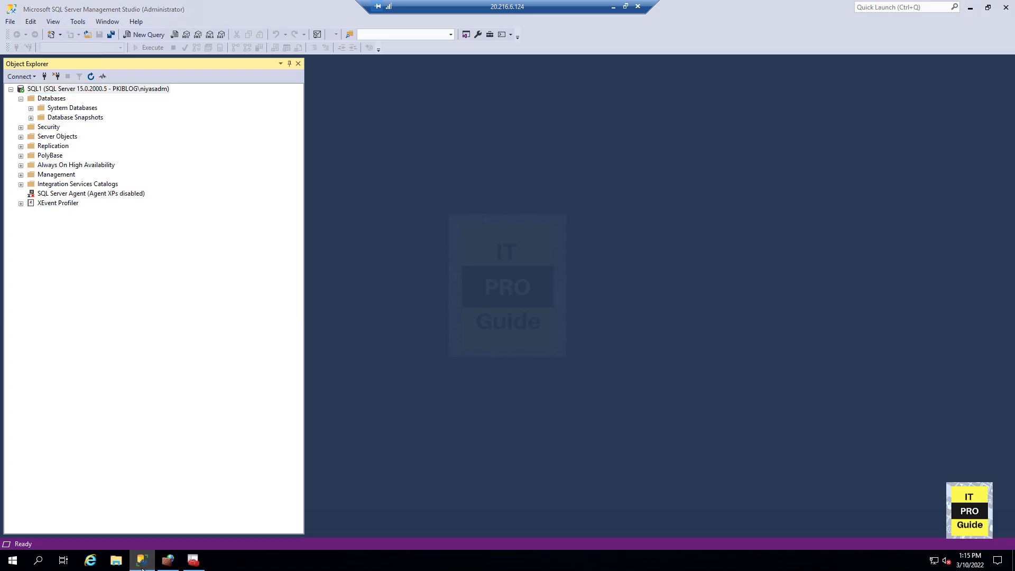
left_click(141, 561)
- Open the SQL Server 2019 Installation Center and follow the Install SQL Server Reporting Services link
left_click(12, 561)
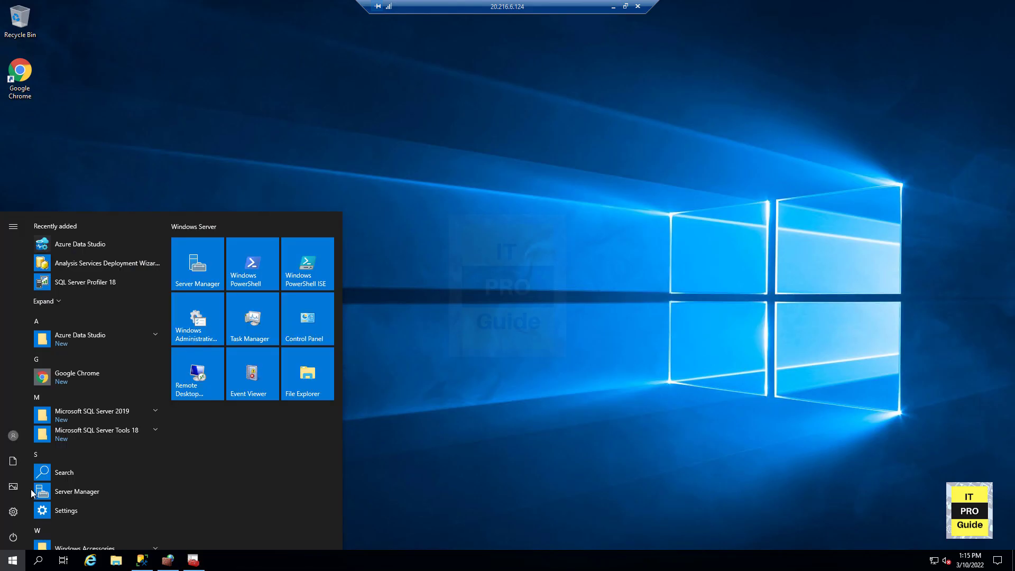
left_click(113, 416)
left_click(132, 490)
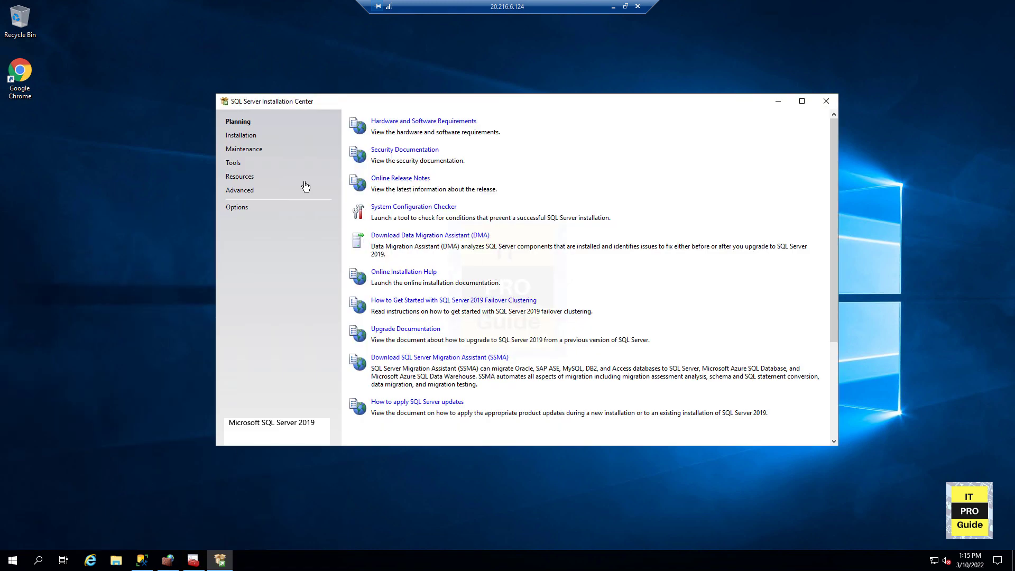
left_click(236, 137)
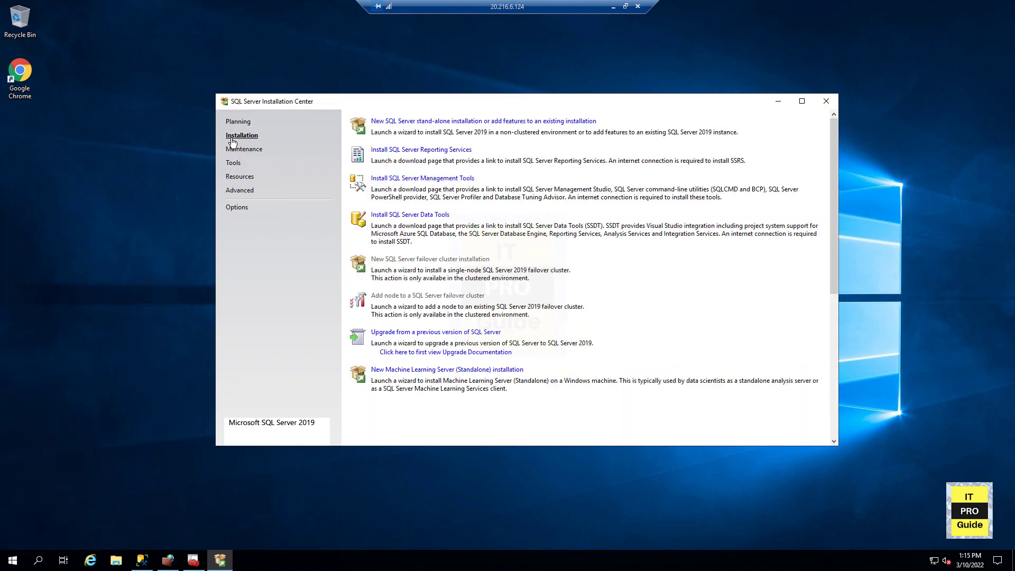
left_click(428, 152)
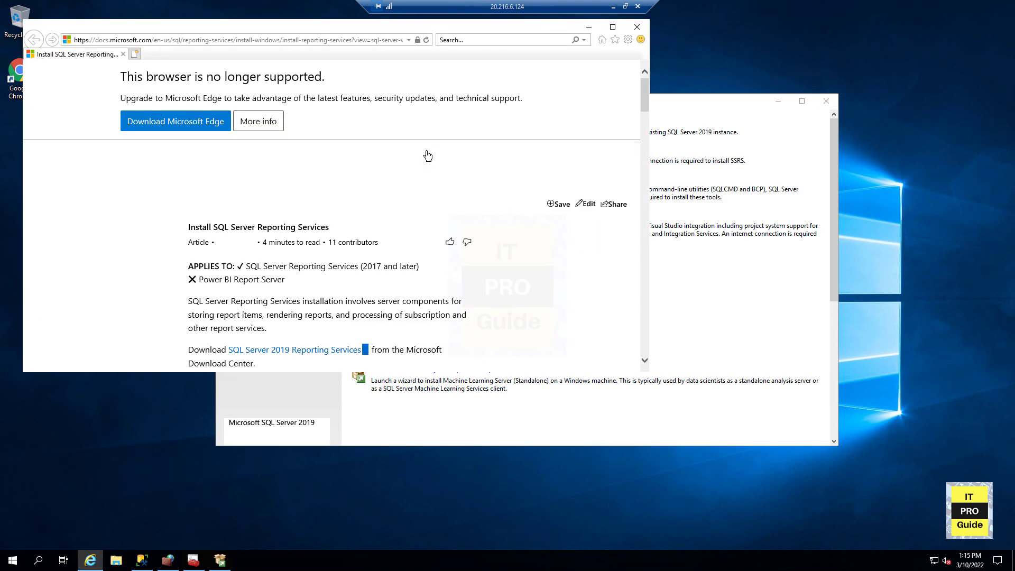
- Download SQL Server 2019 Reporting Services from the Microsoft Download Center and run the installer
scroll(379, 282, "down", 1)
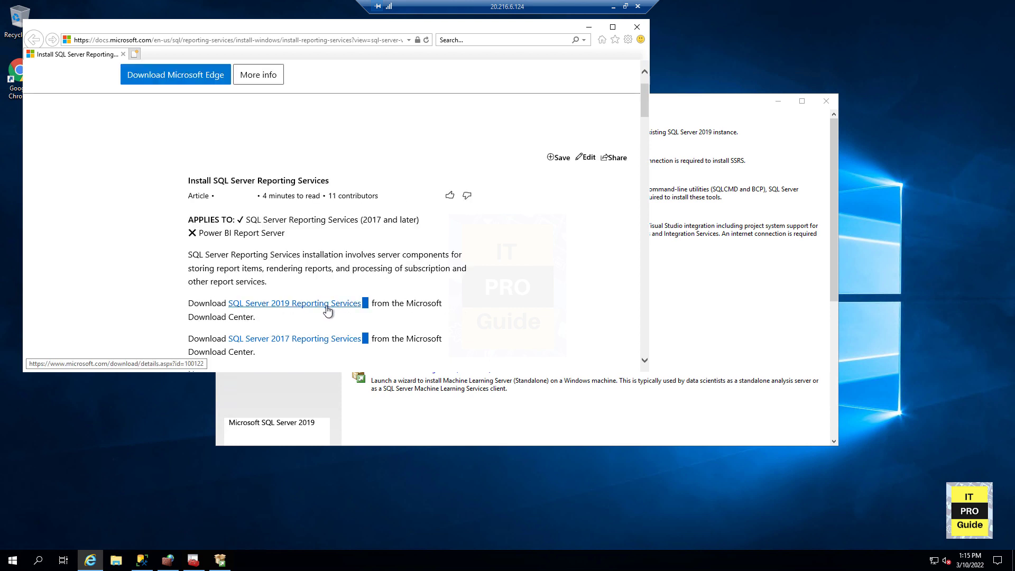
scroll(328, 311, "down", 1)
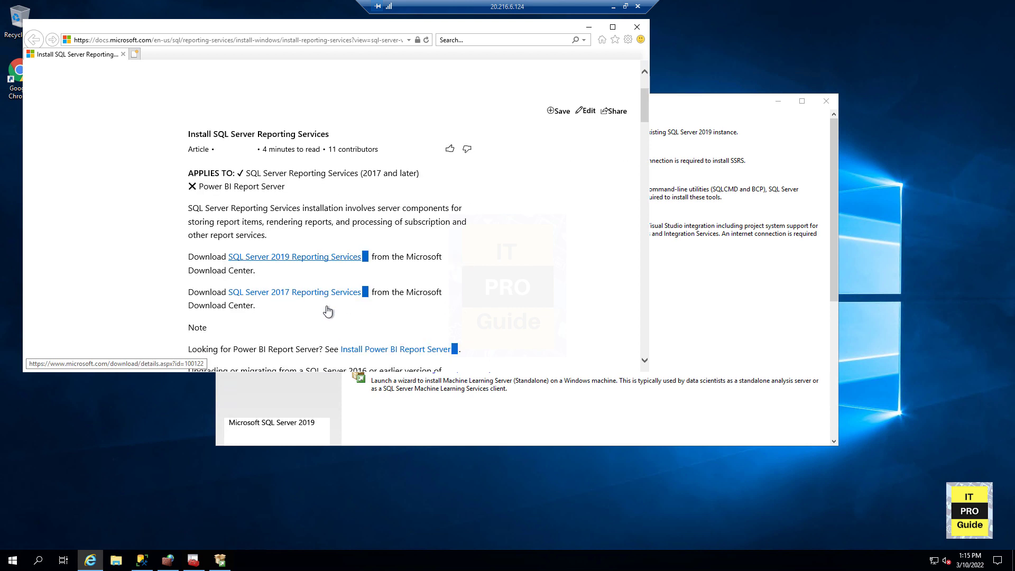
left_click(316, 258)
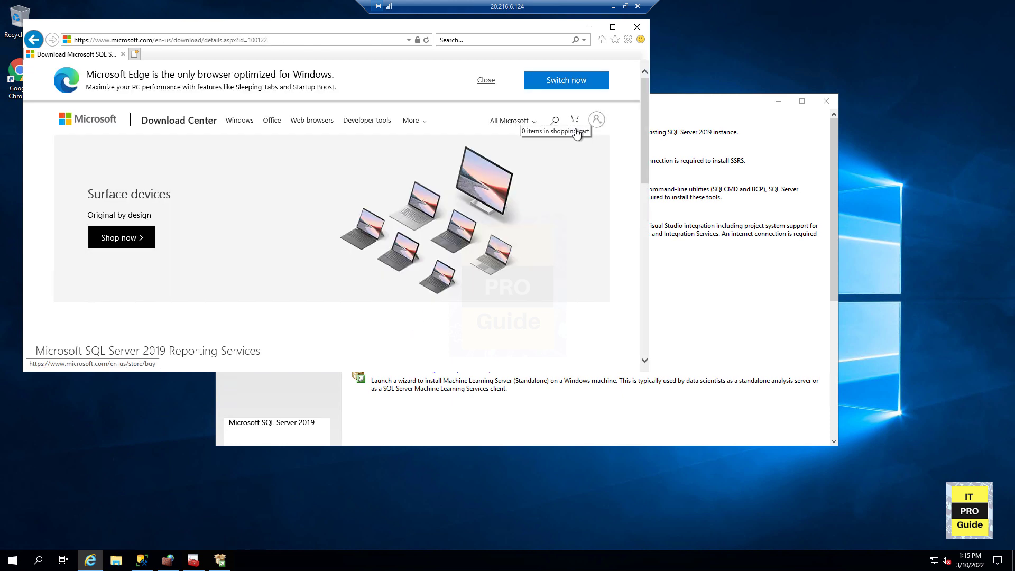
scroll(556, 169, "down", 3)
left_click(386, 290)
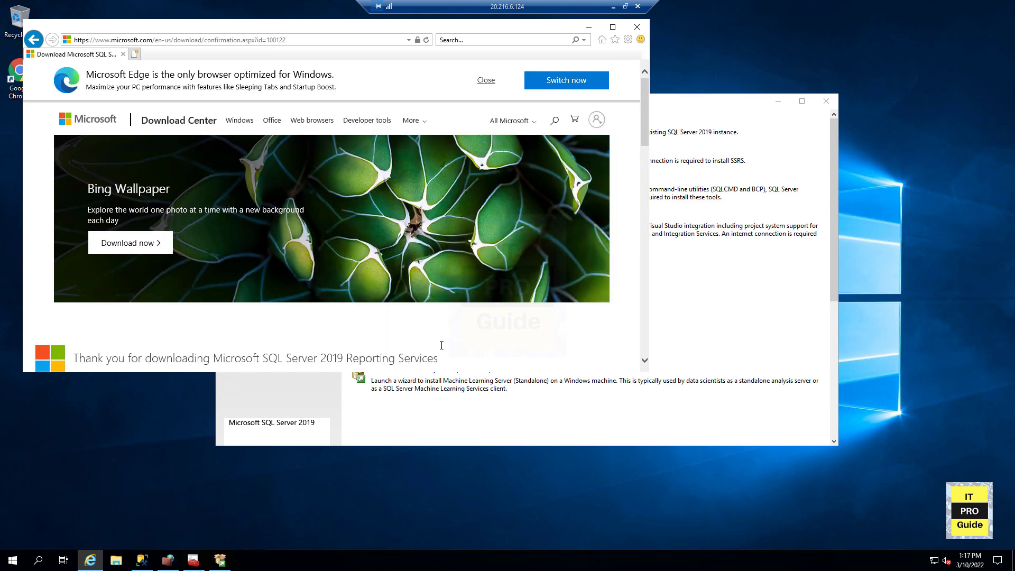
scroll(449, 336, "down", 5)
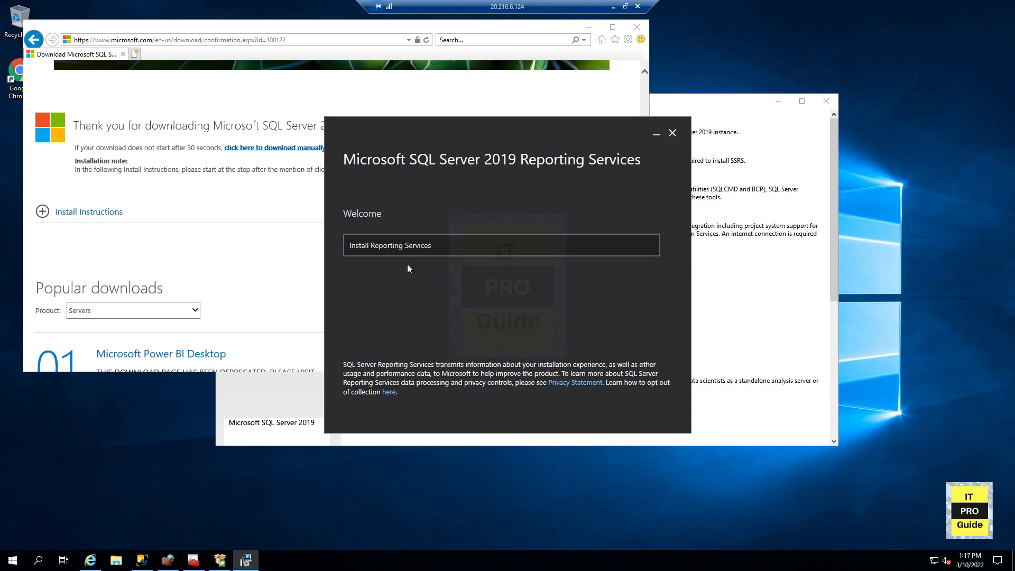
- Start installing Reporting Services and choose the Developer free edition
left_click(391, 246)
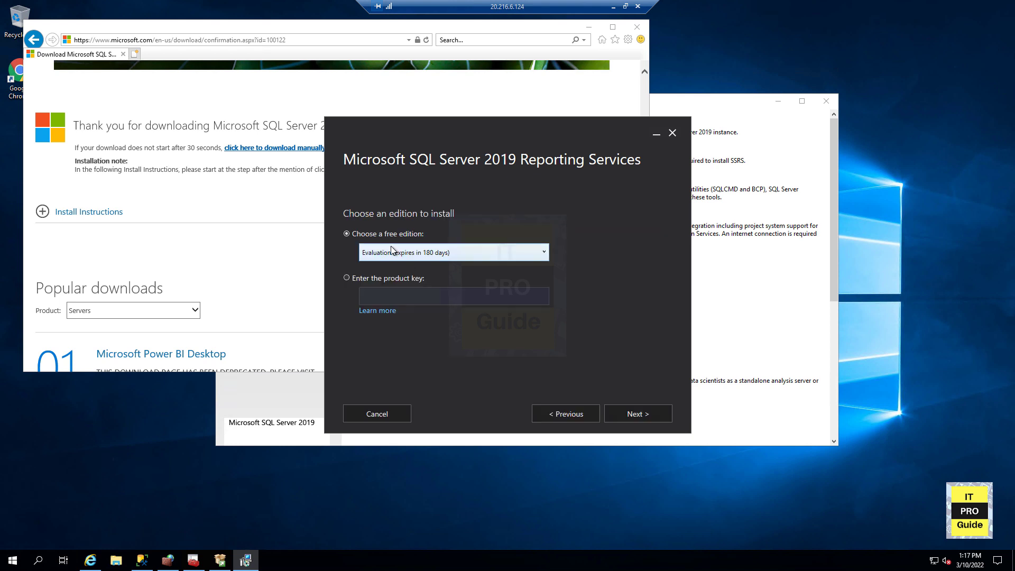
left_click(401, 257)
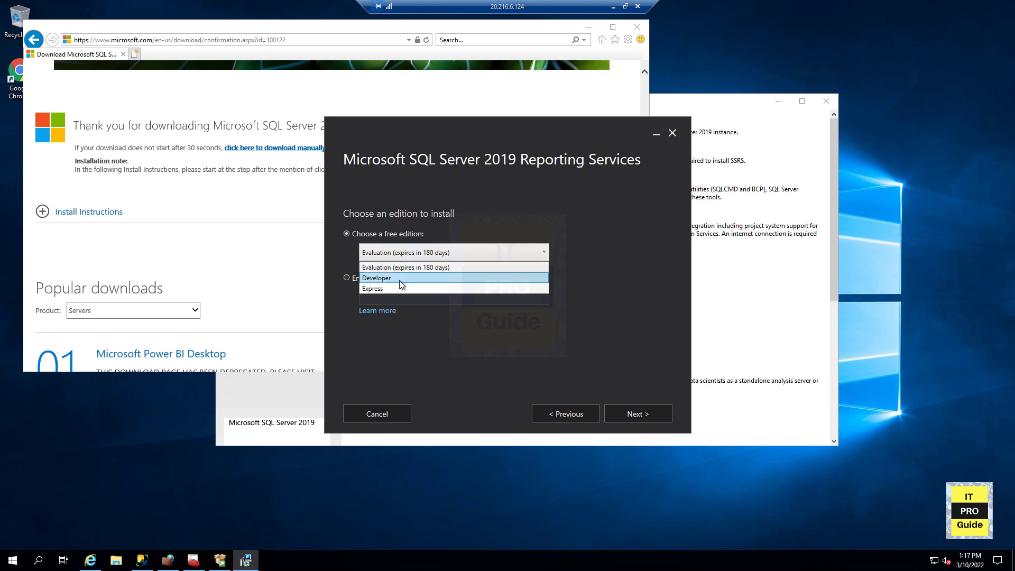
left_click(399, 279)
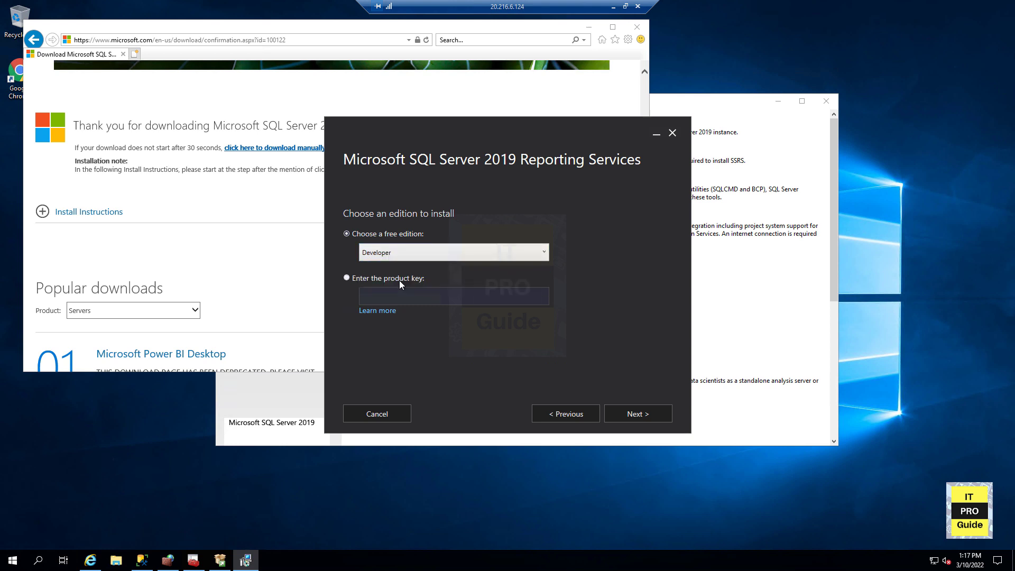
left_click(624, 420)
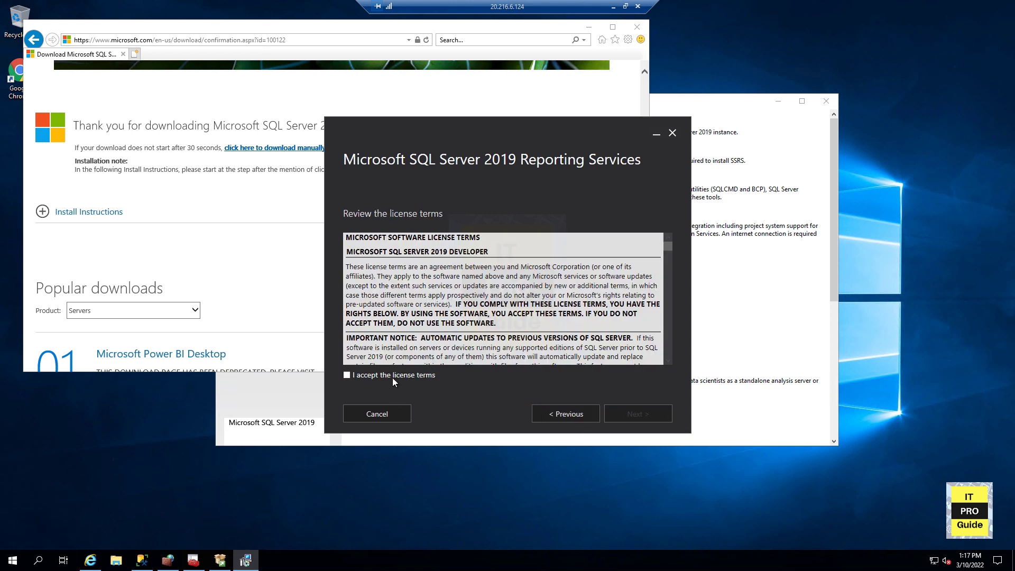
- Accept the license terms, install Reporting Services only, and open the report server configuration
left_click(392, 377)
left_click(623, 418)
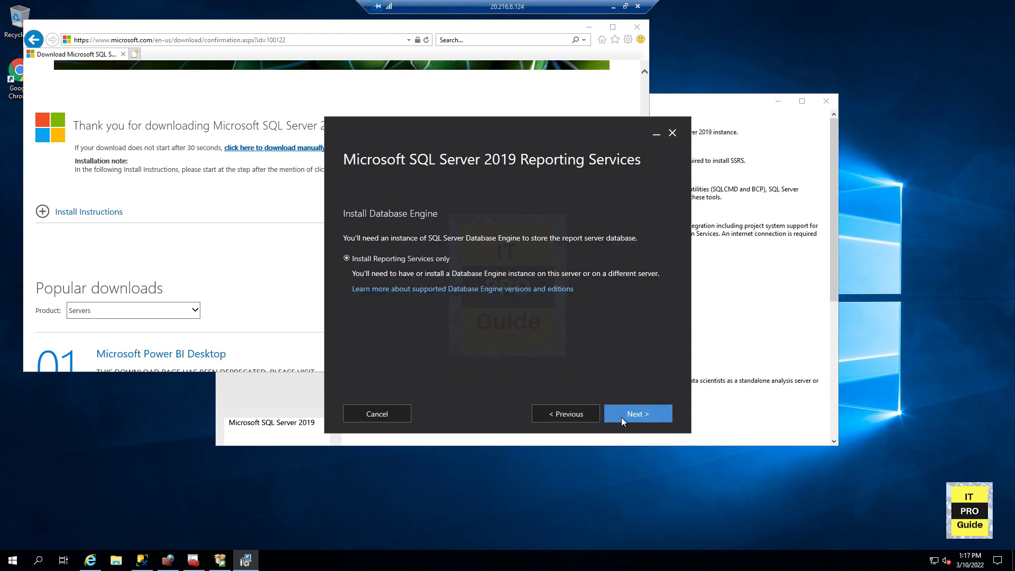
left_click(623, 421)
left_click(621, 419)
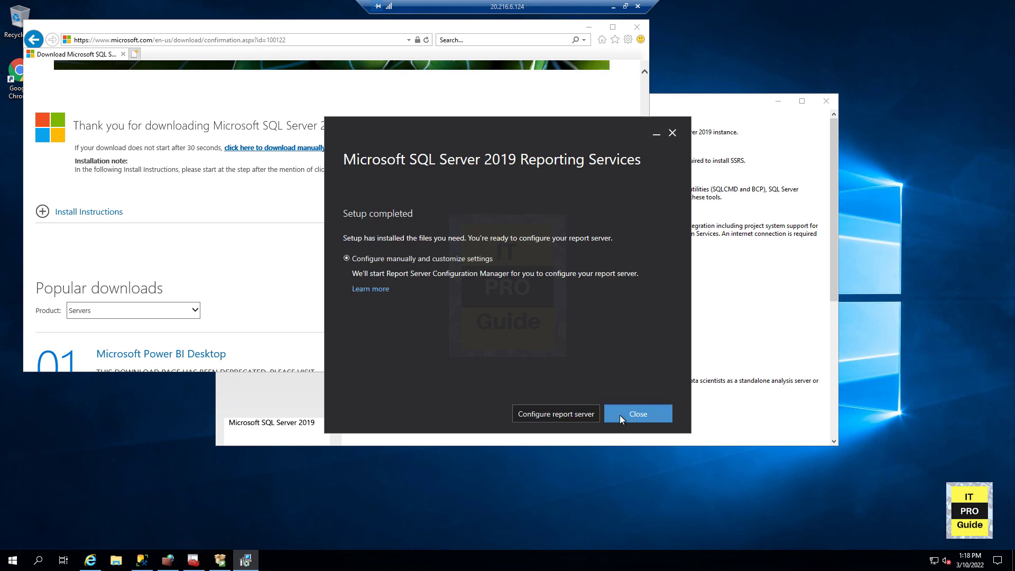
left_click(588, 419)
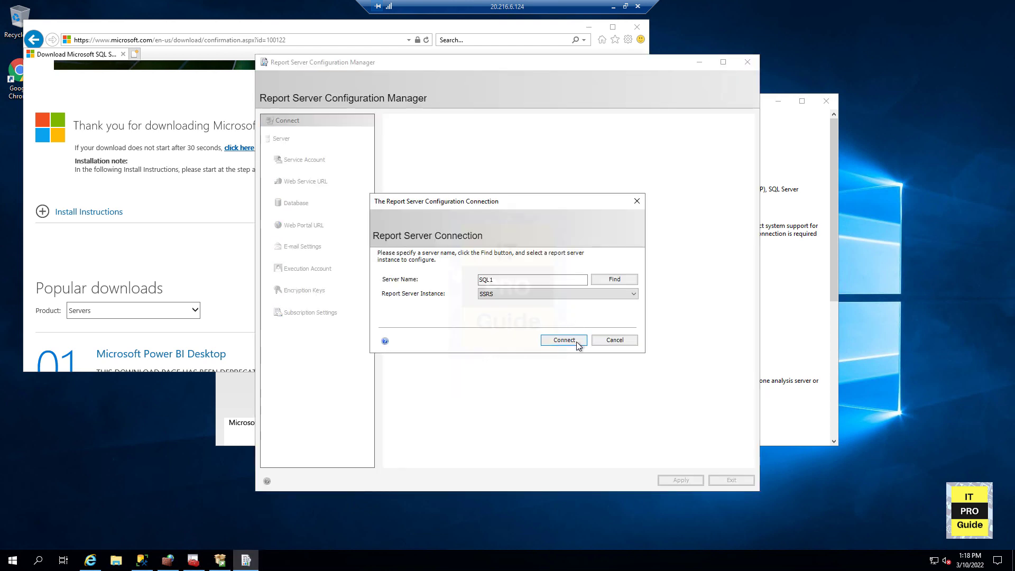
- Connect to the SSRS instance on SQL1 and start creating a new ReportServer database on the SQL1 database server
left_click(563, 340)
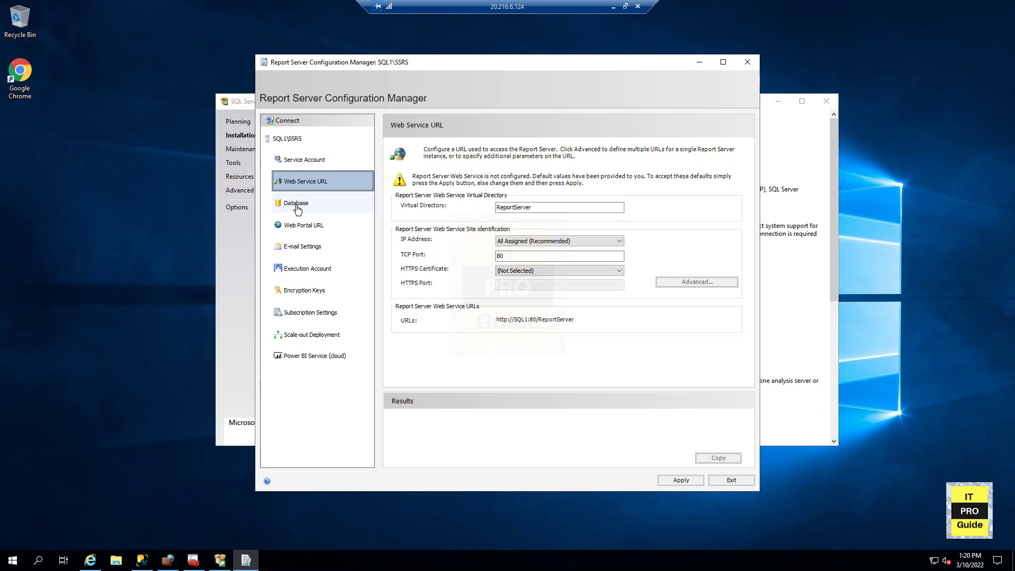
left_click(296, 206)
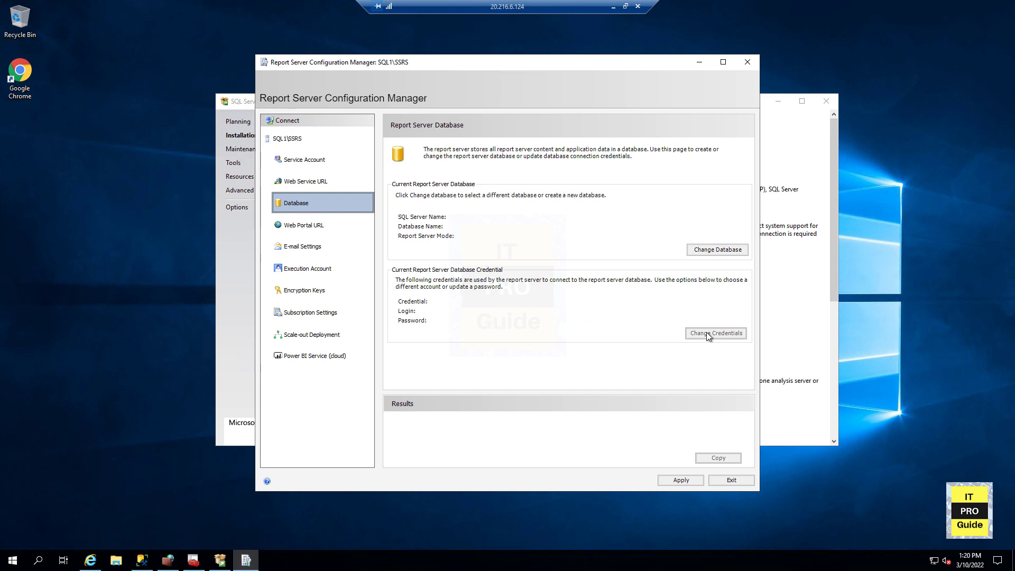
left_click(703, 253)
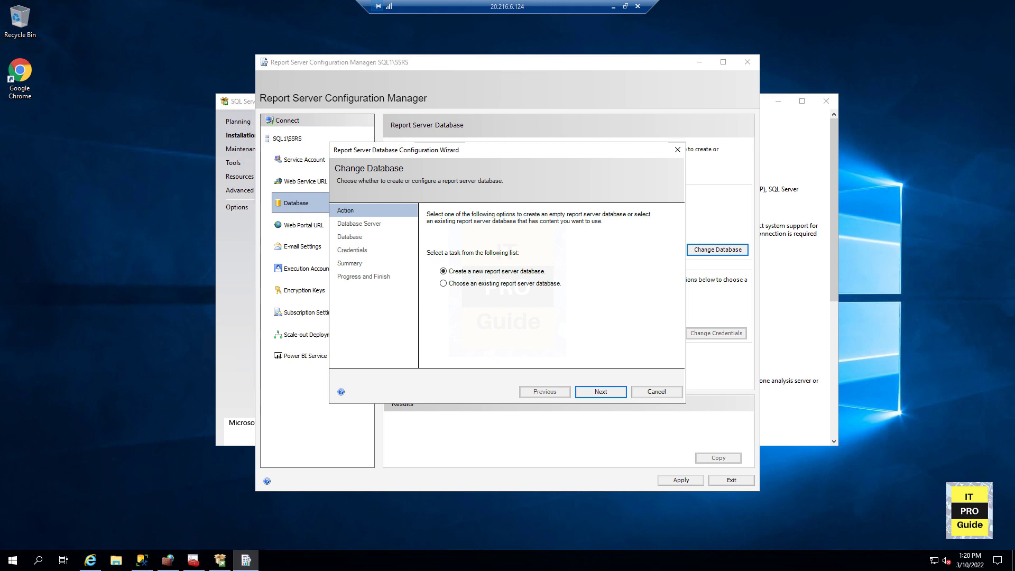
key("Return")
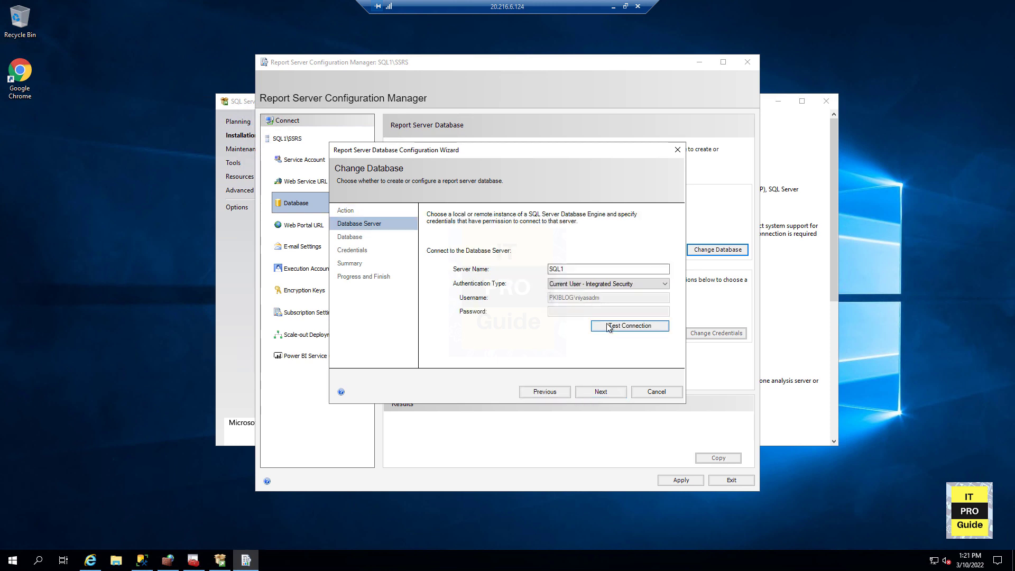
left_click(608, 325)
left_click(535, 322)
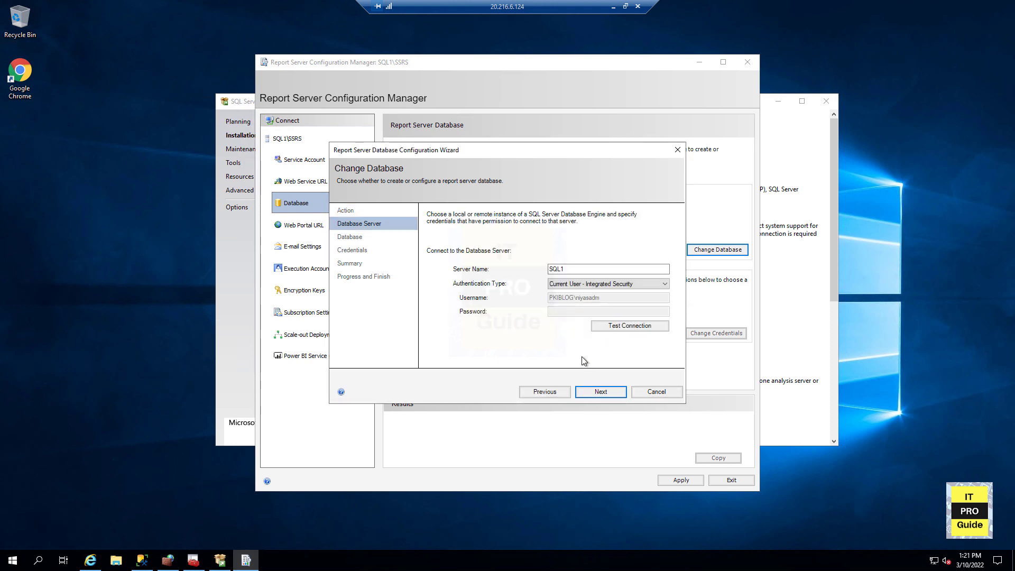
left_click(600, 392)
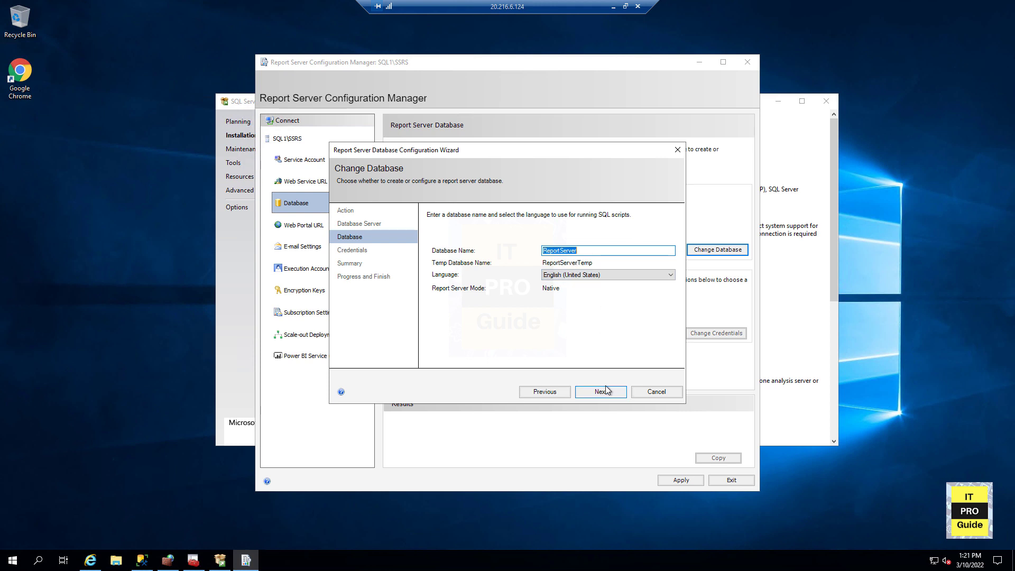
left_click(605, 390)
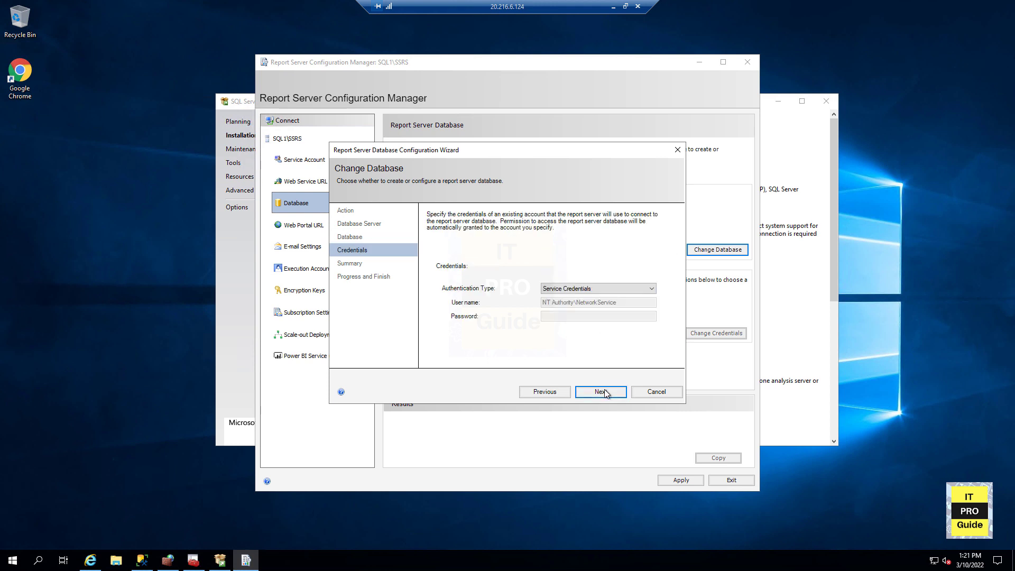
- Pick the credentials authentication type for the report server database and finish the database wizard
left_click(577, 291)
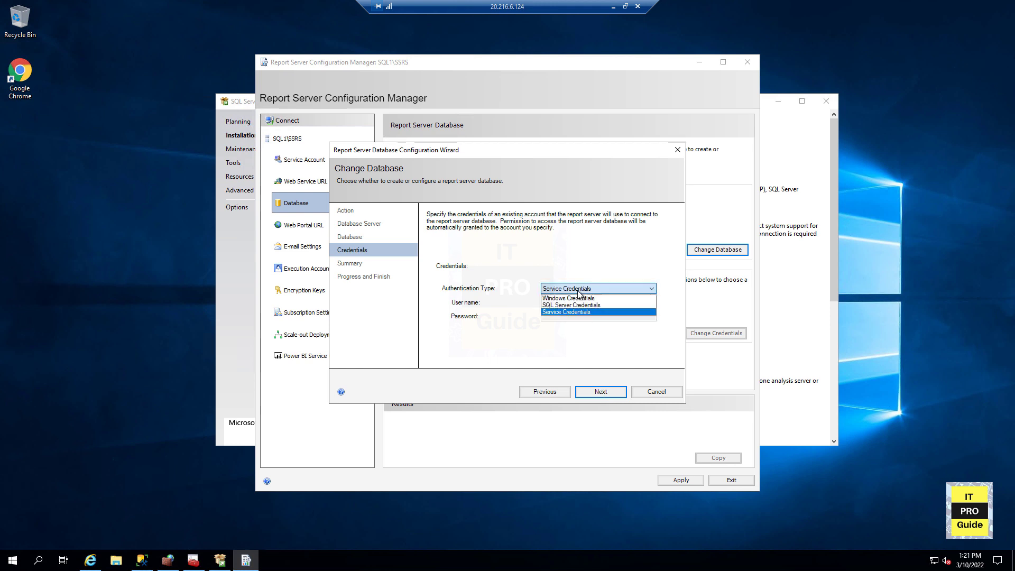
left_click(584, 300)
left_click(582, 300)
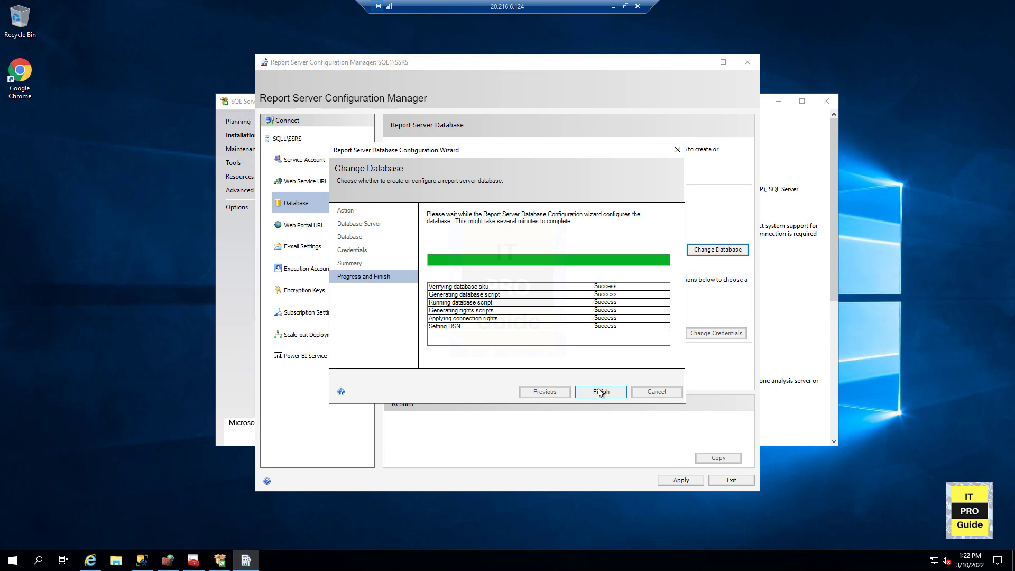
left_click(599, 391)
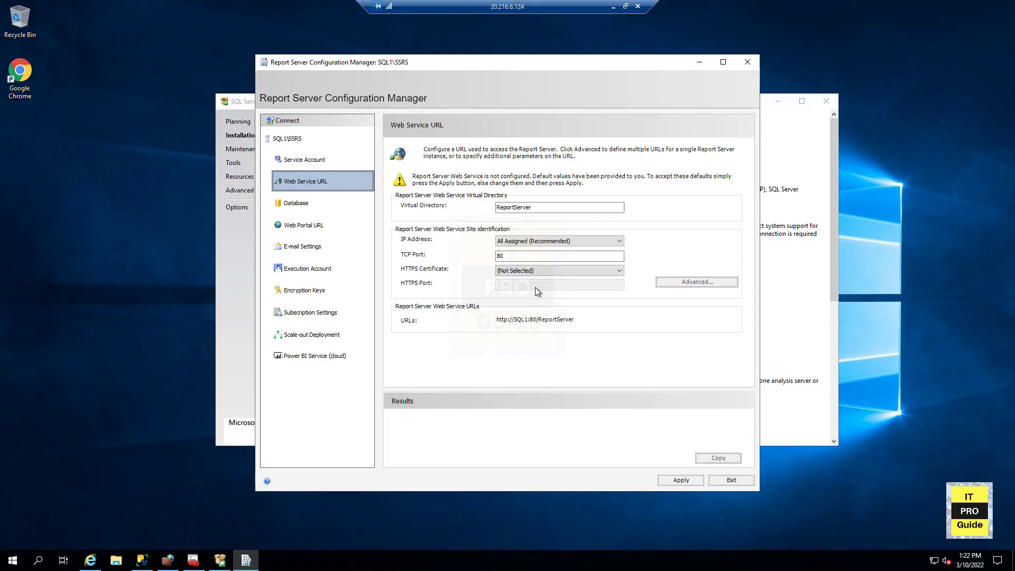
- Set the web service URL's IP address to 10.0.0.5 and apply the configuration
left_click(529, 271)
left_click(529, 271)
left_click(546, 243)
left_click(547, 265)
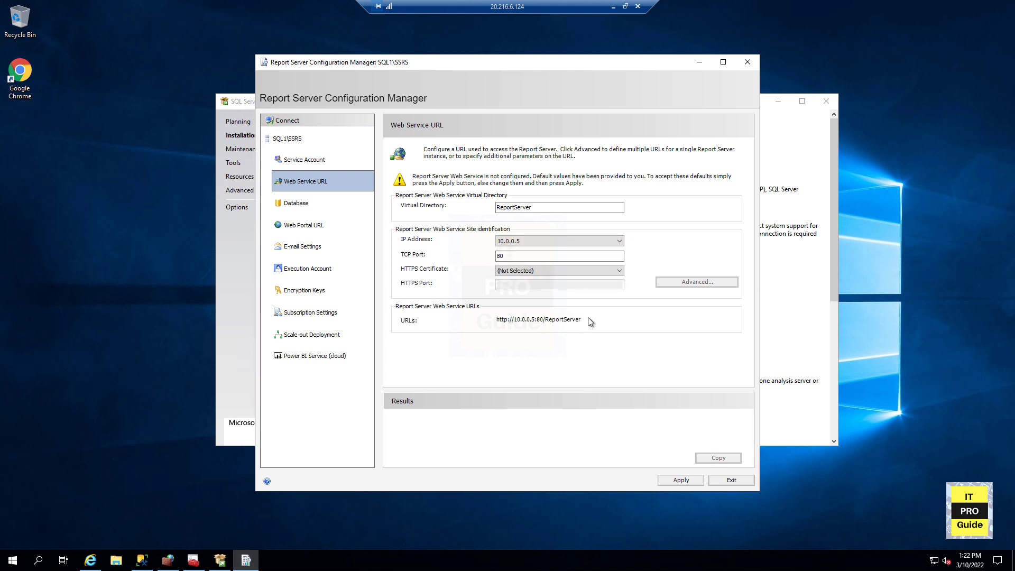
left_click(670, 480)
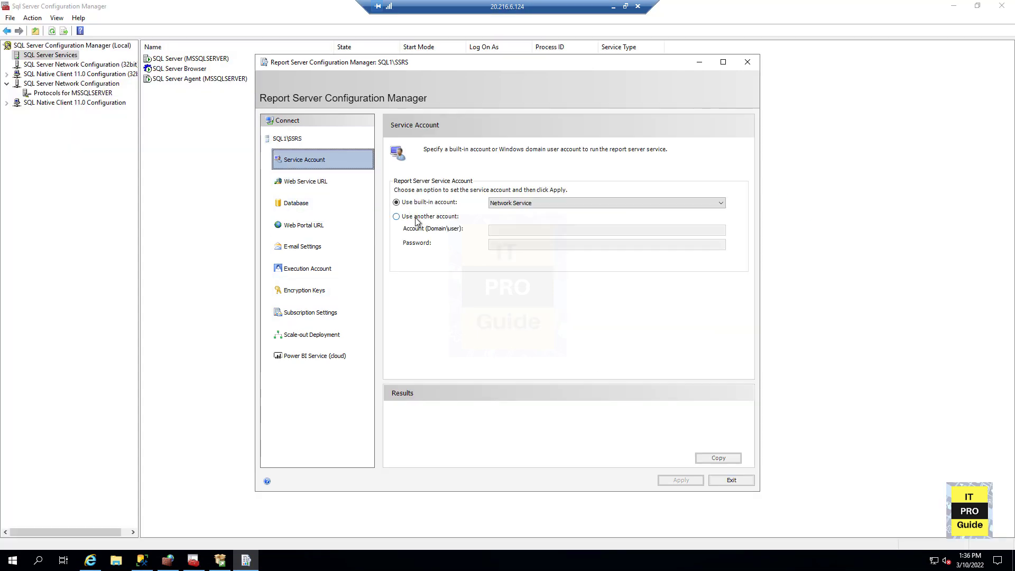
- Set the report server service account to the domain admin account, enter its password, and apply
left_click(396, 216)
left_click(500, 228)
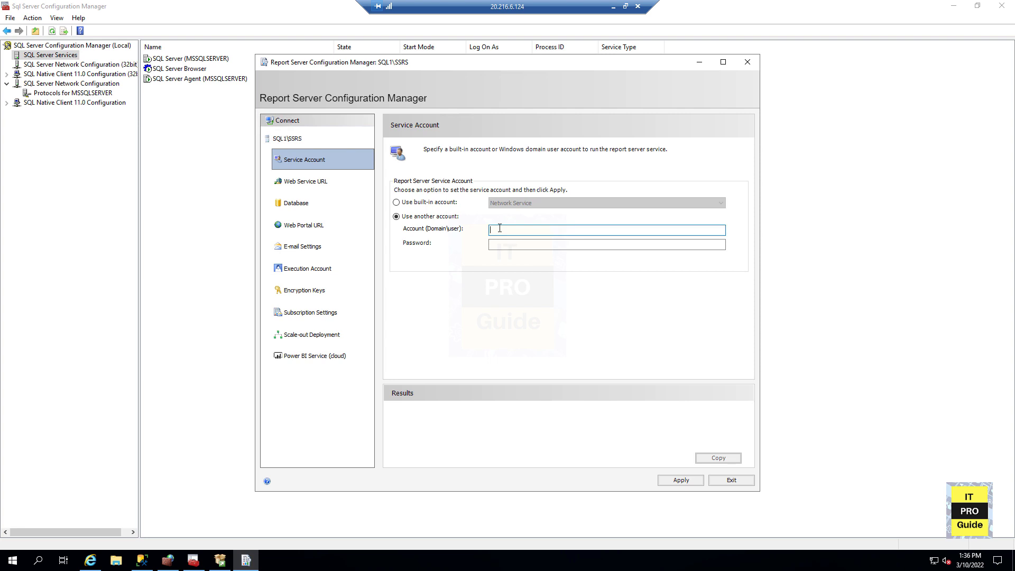
type("pkiblog\\niyasadm")
key("Tab")
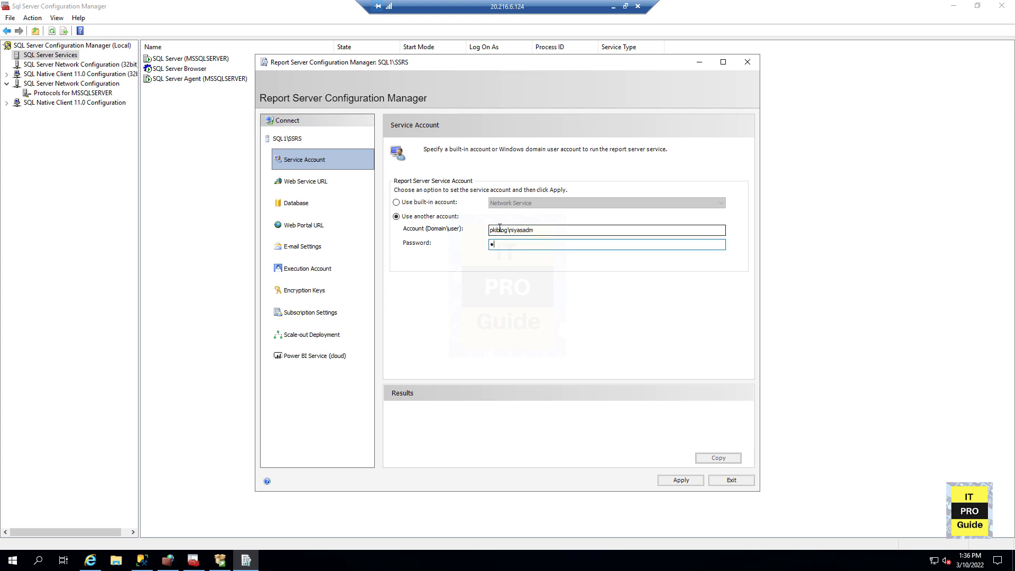
type("•••••••••••••")
left_click(692, 483)
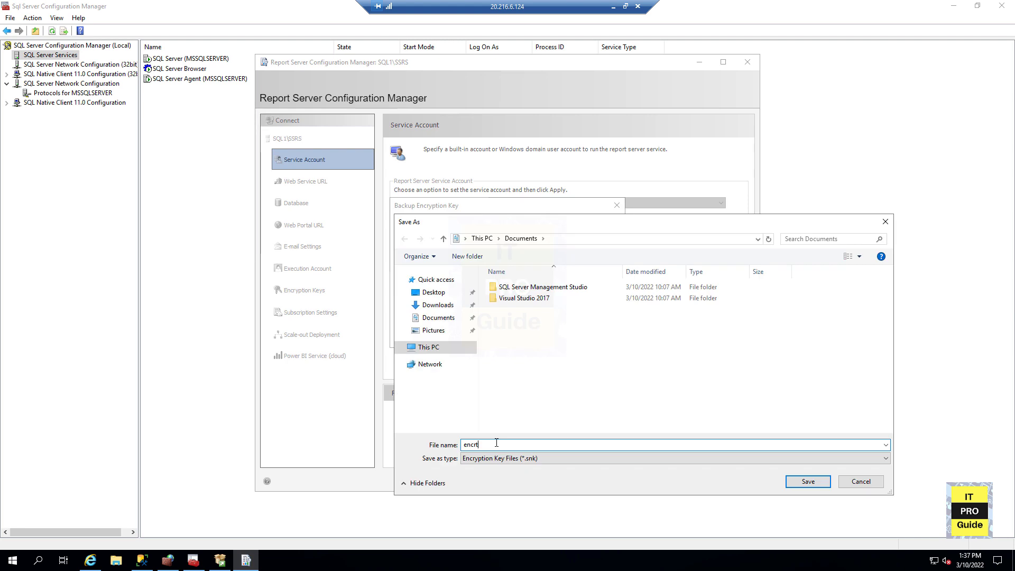
- Back up the encryption key to encry.snk in Documents, protecting it with a password
type("y")
key("Return")
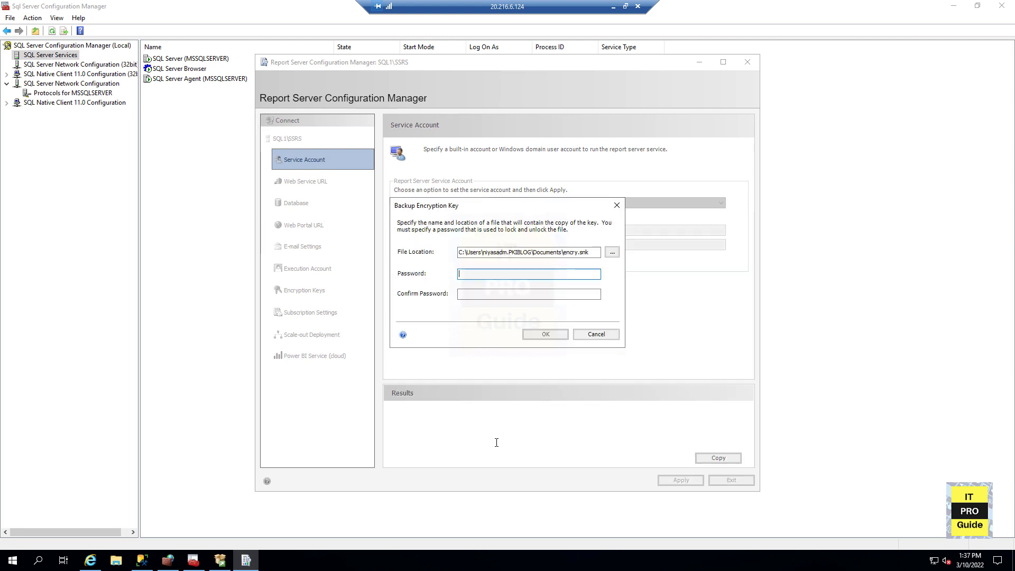
type("•••••••••••")
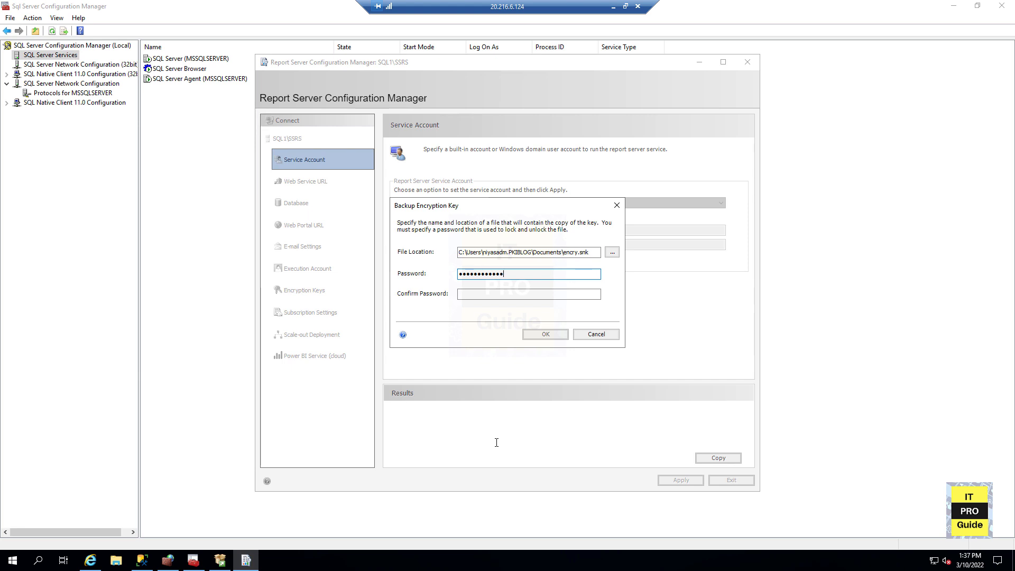
key("Tab")
type("••••")
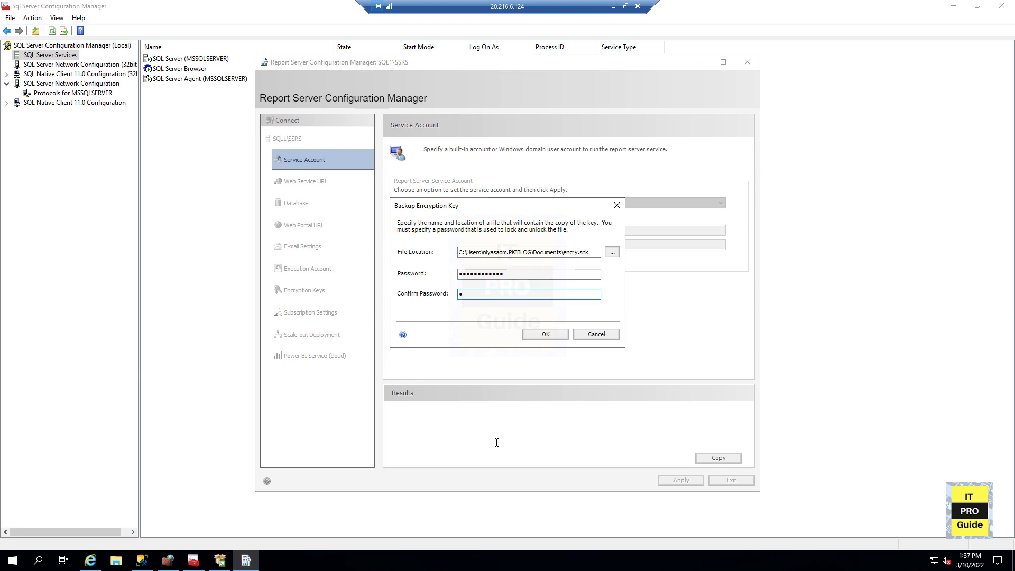
type("••••••••••")
double_click(516, 272)
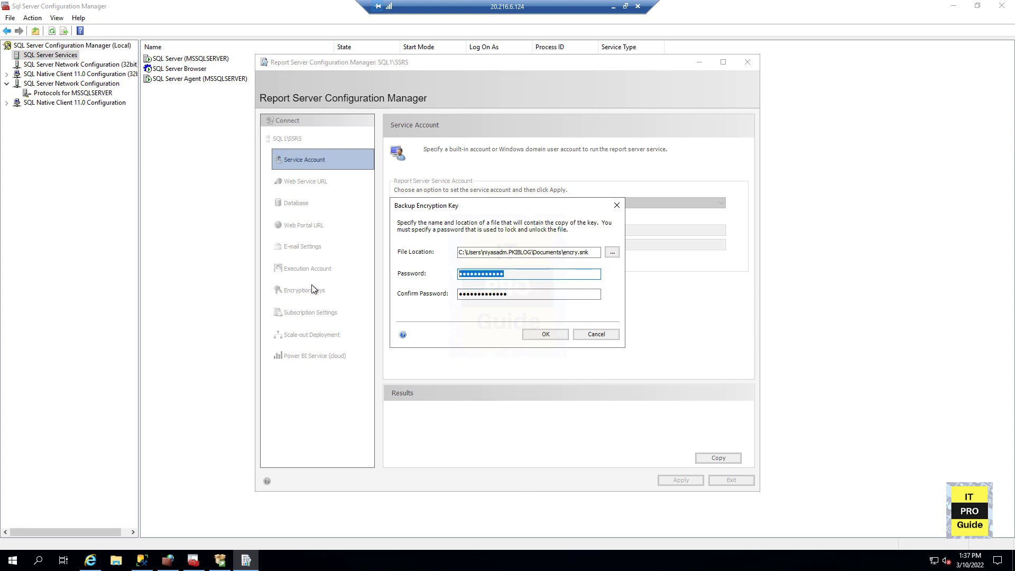
type("•••••••••••")
left_click(541, 339)
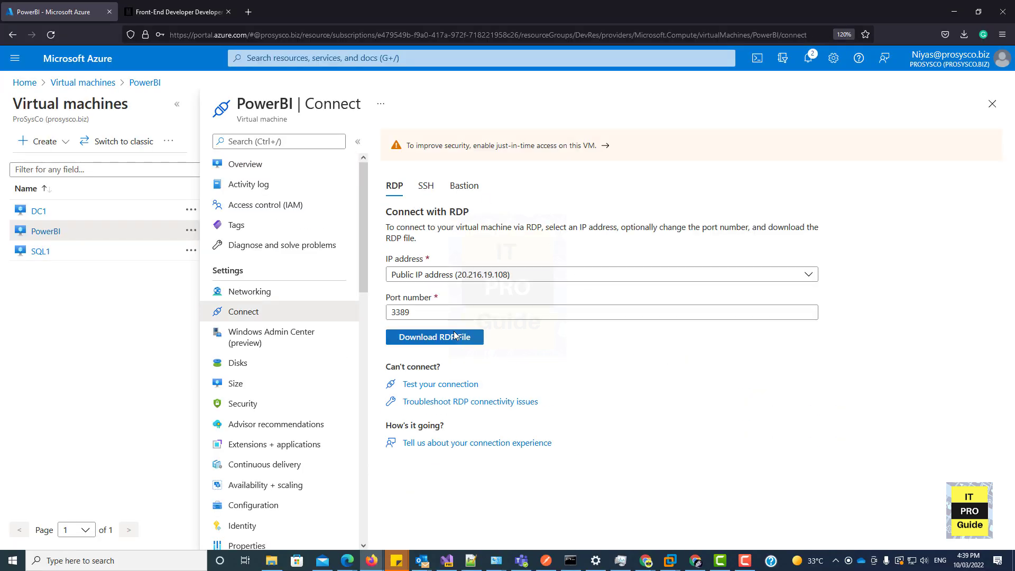
- Switch to the Azure portal, download the PowerBI VM's RDP file, and connect to it accepting the certificate
left_click(455, 337)
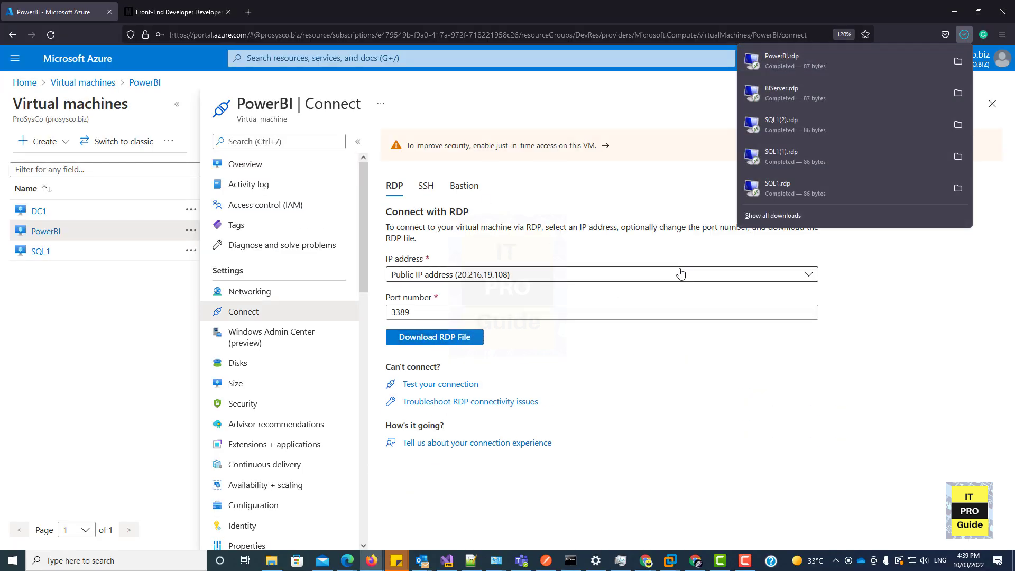
left_click(832, 55)
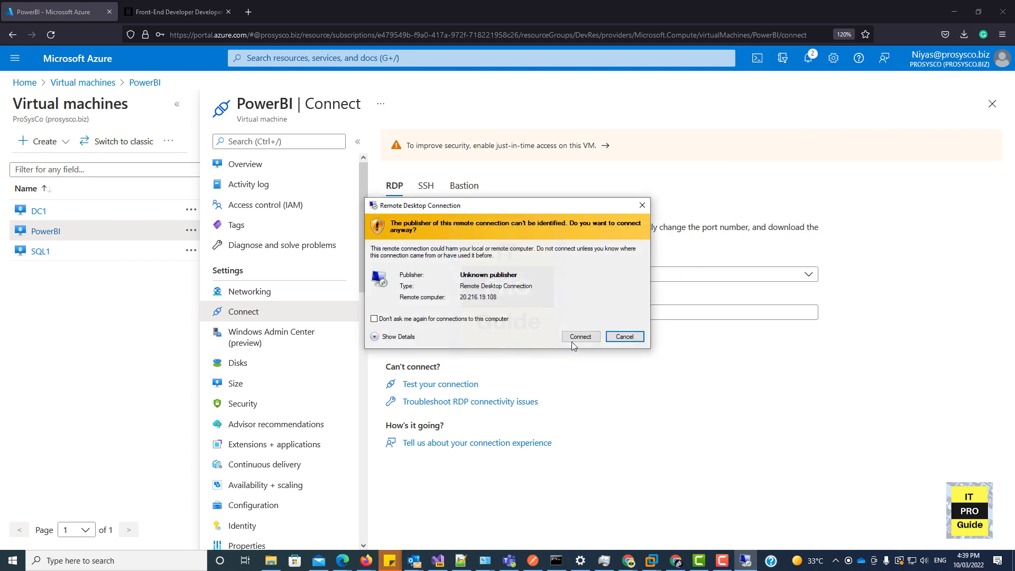
left_click(572, 341)
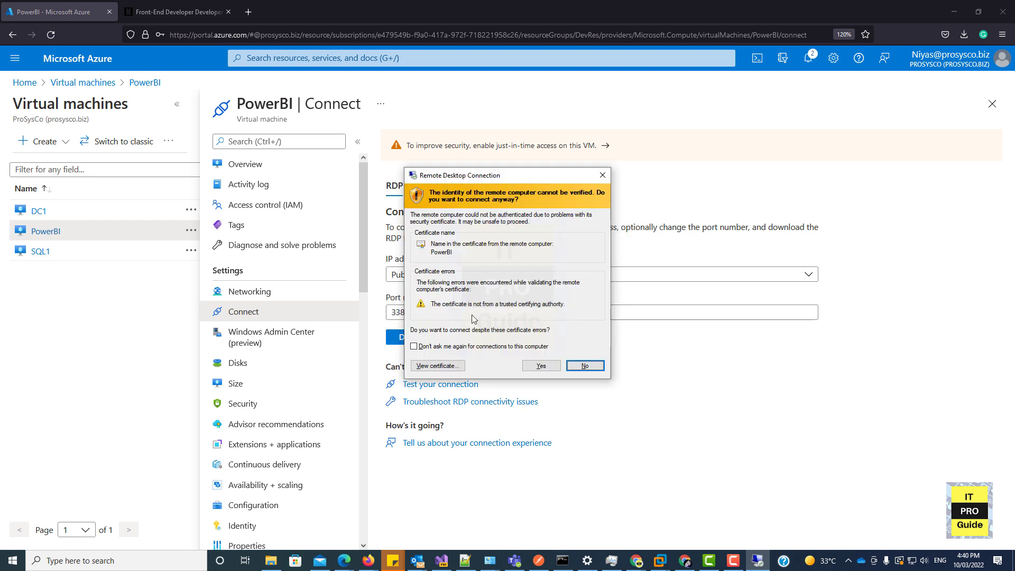
left_click(550, 370)
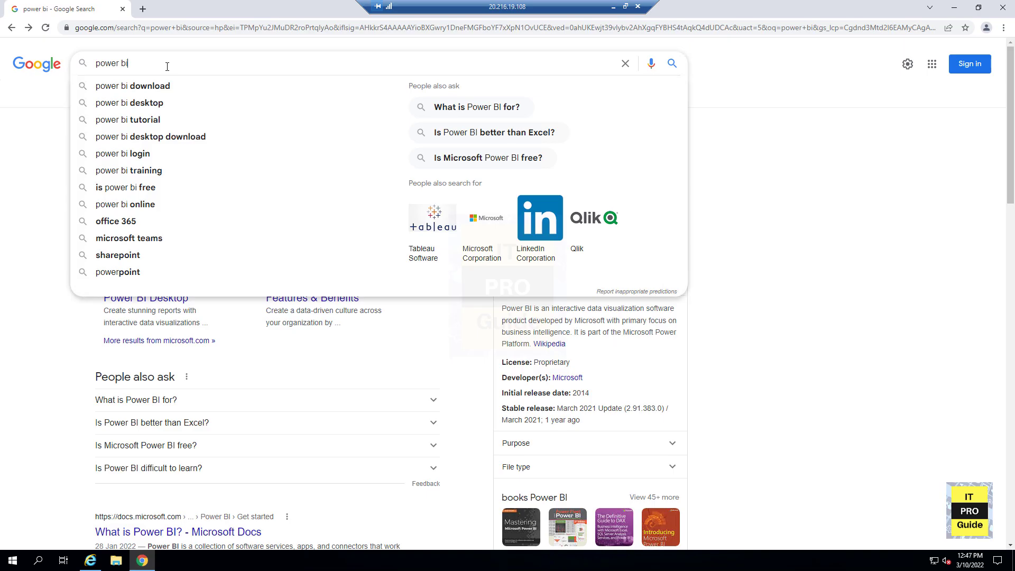
- Search Google for power bi server and open the Power BI Report Server page
type("serv")
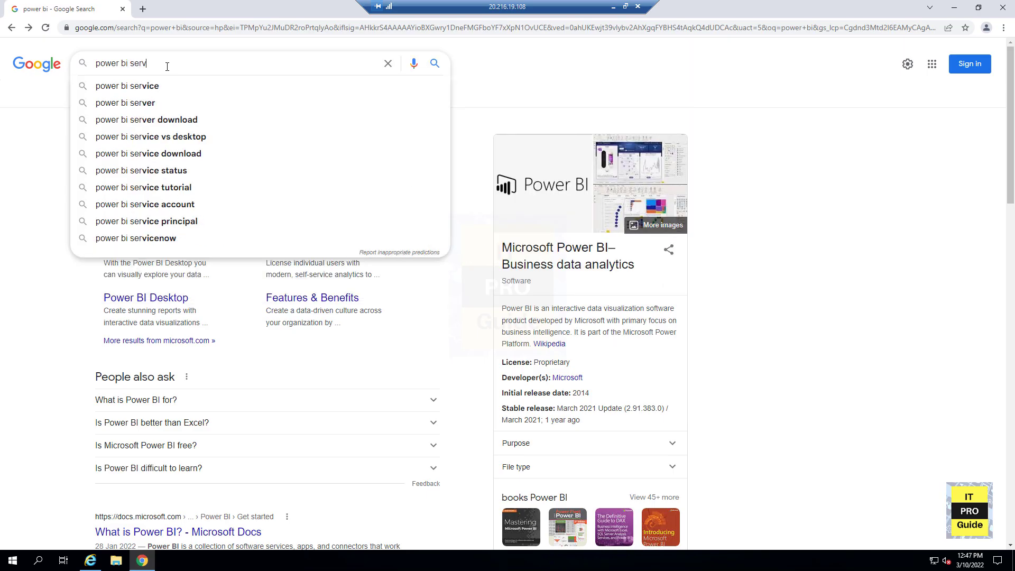
type("er")
key("Return")
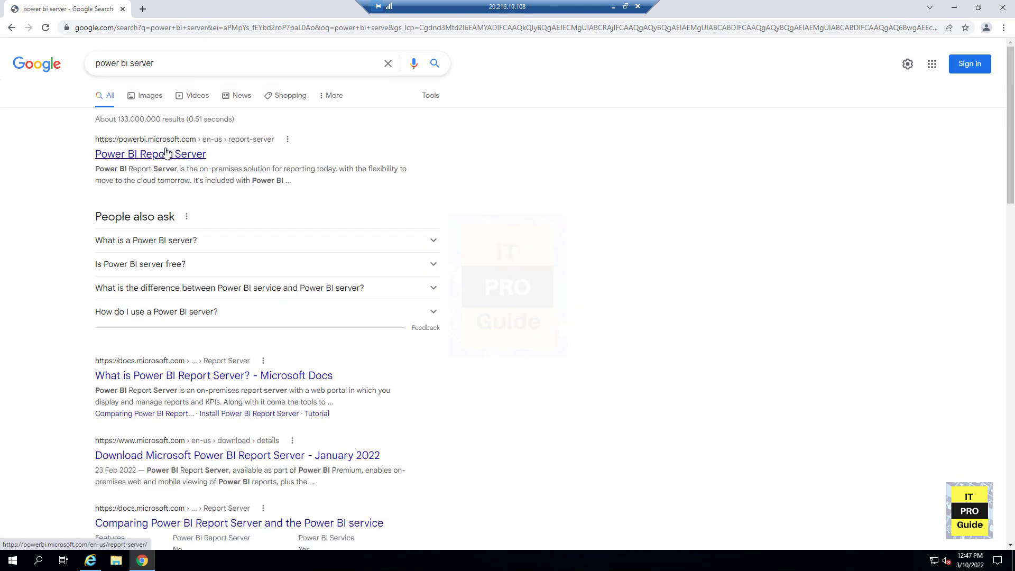
left_click(165, 153)
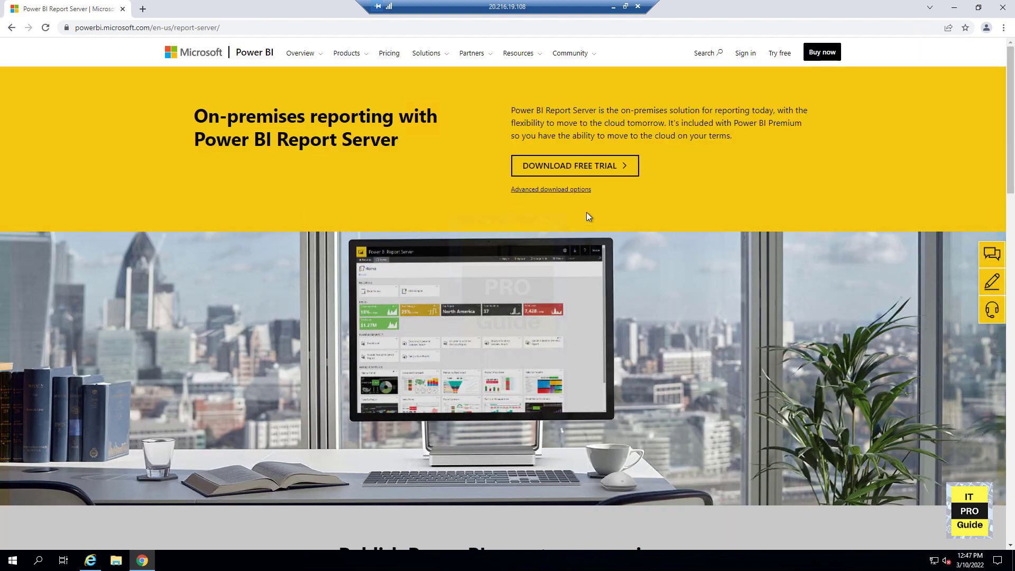
- Download the Power BI Report Server free trial and start installing Power BI Report Server
scroll(610, 249, "down", 5)
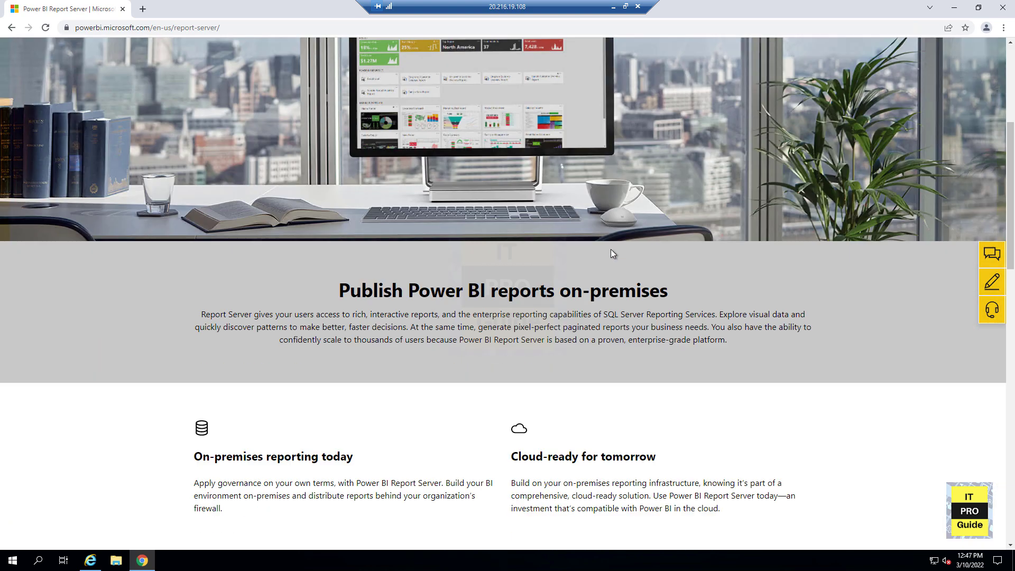
scroll(610, 249, "down", 6)
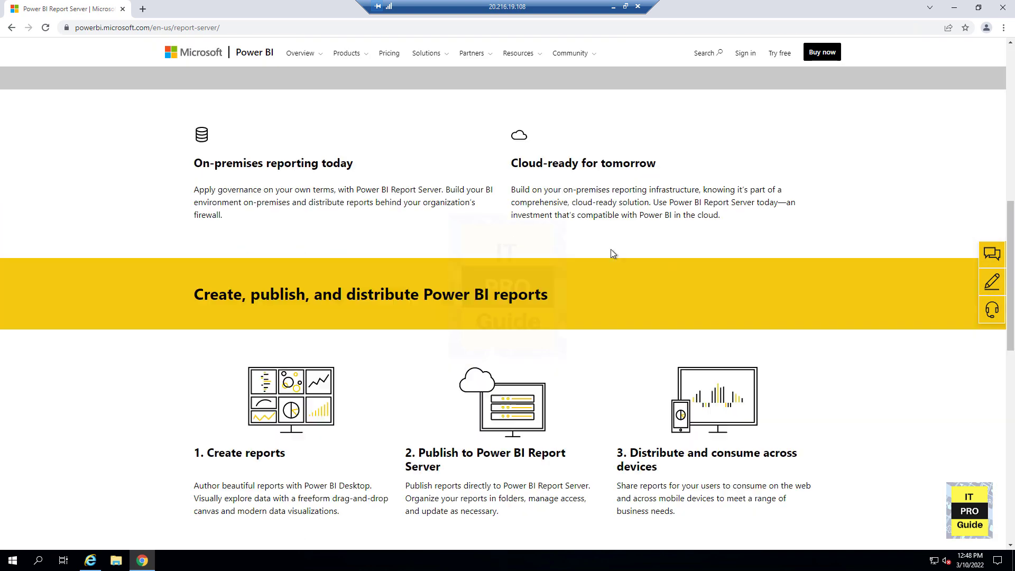
scroll(611, 254, "down", 2)
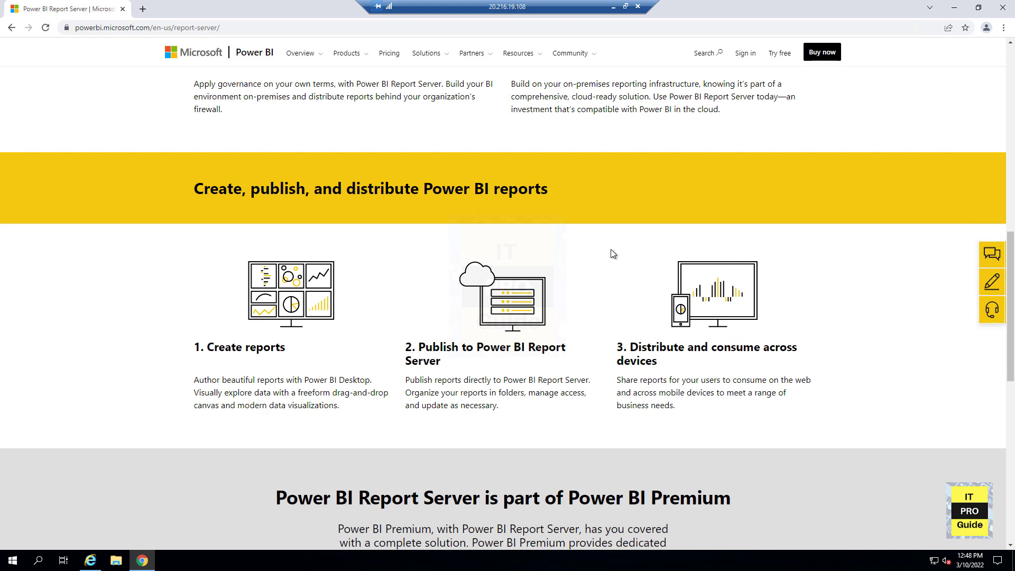
scroll(610, 249, "up", 15)
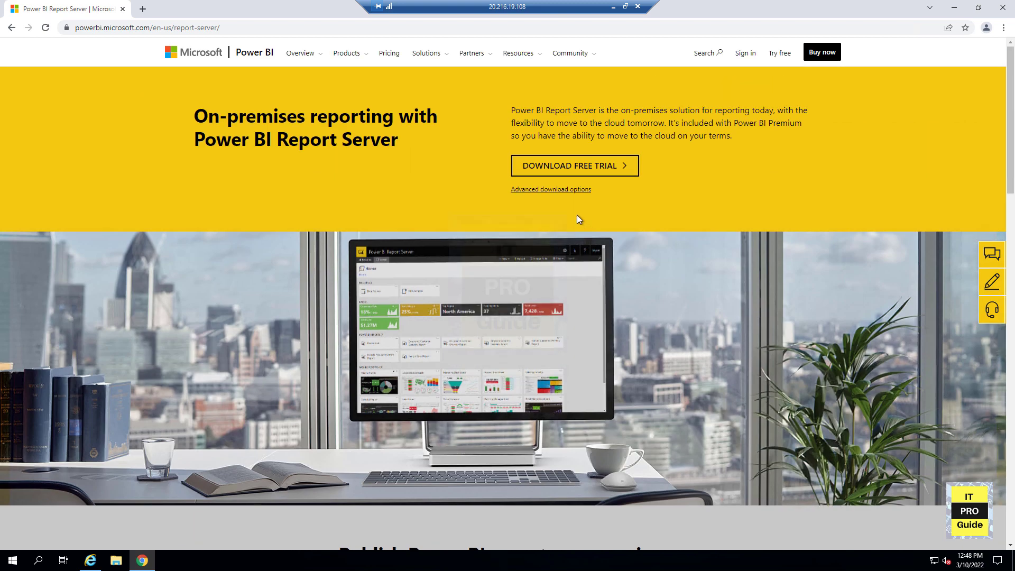
left_click(560, 168)
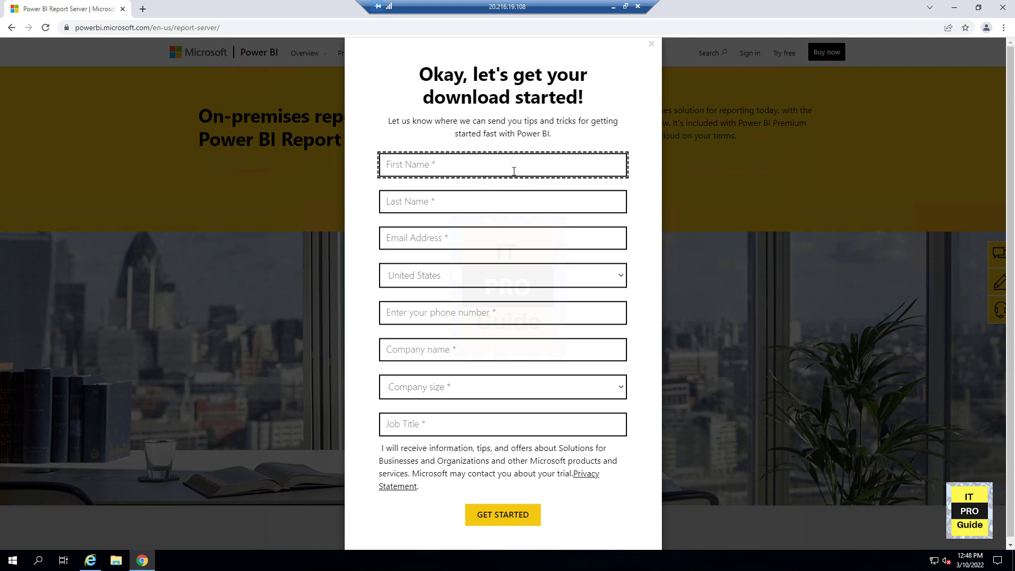
left_click(93, 503)
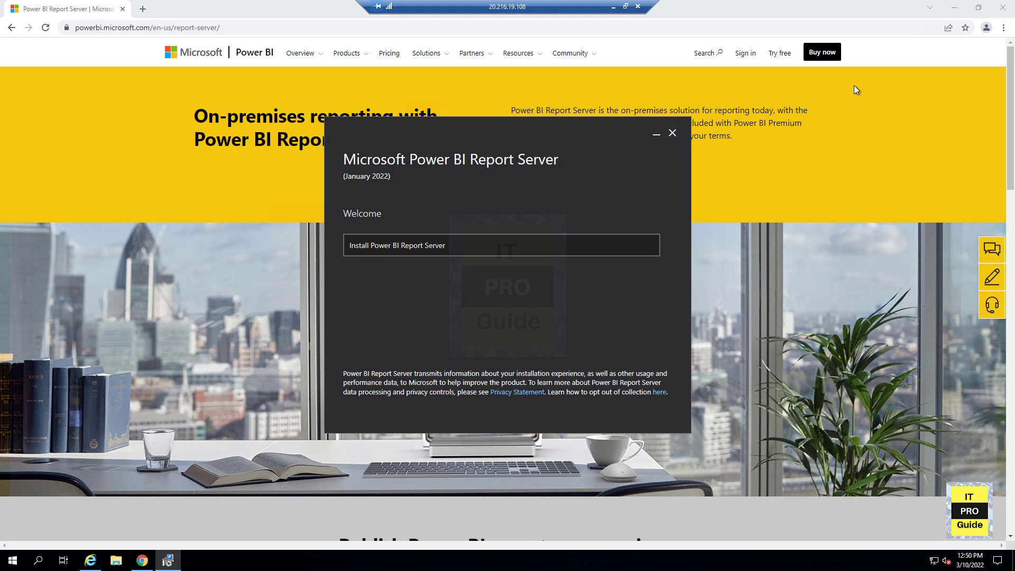
left_click(382, 253)
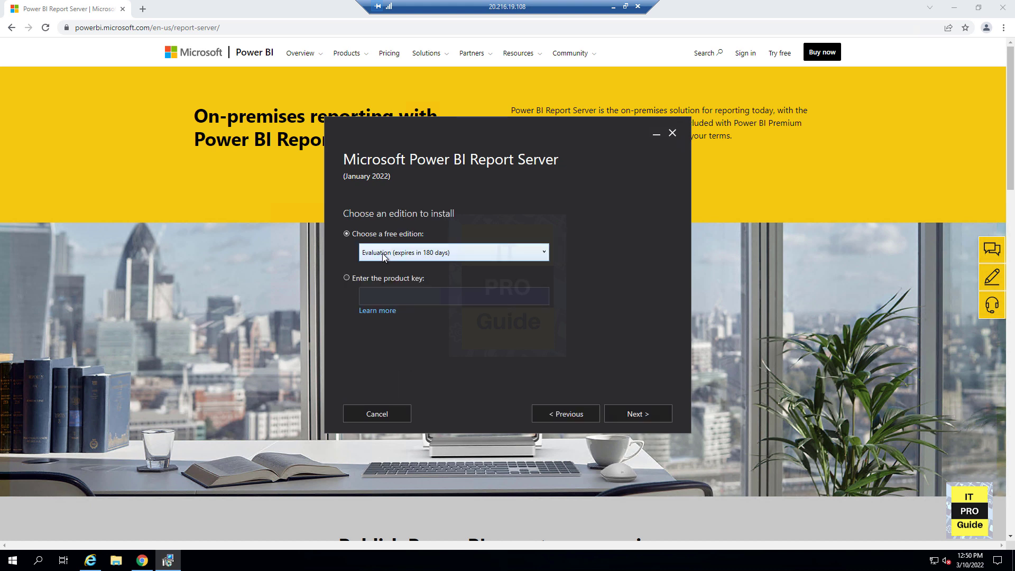
- Choose the free Developer edition for the Power BI Report Server installation
left_click(394, 253)
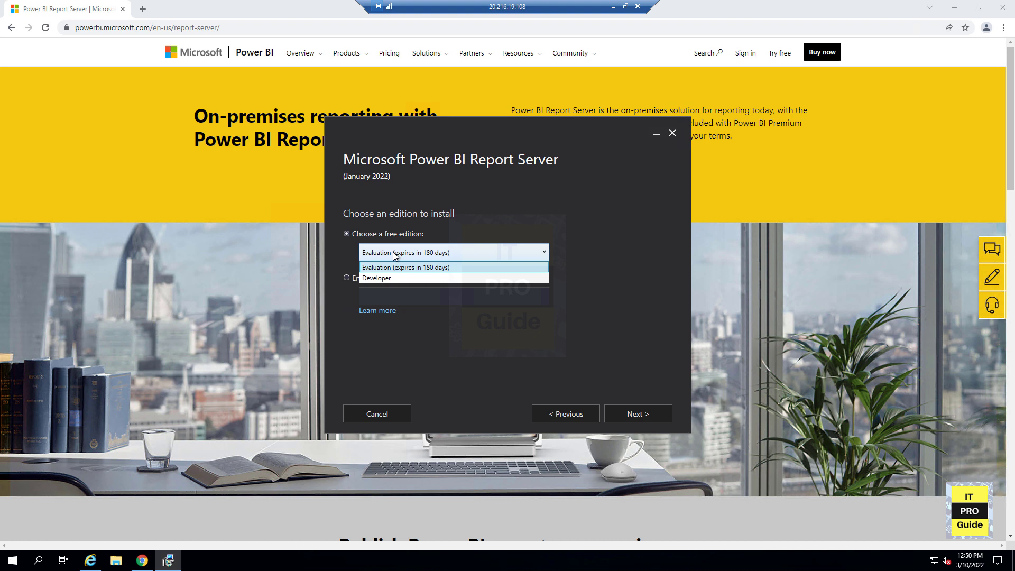
left_click(385, 278)
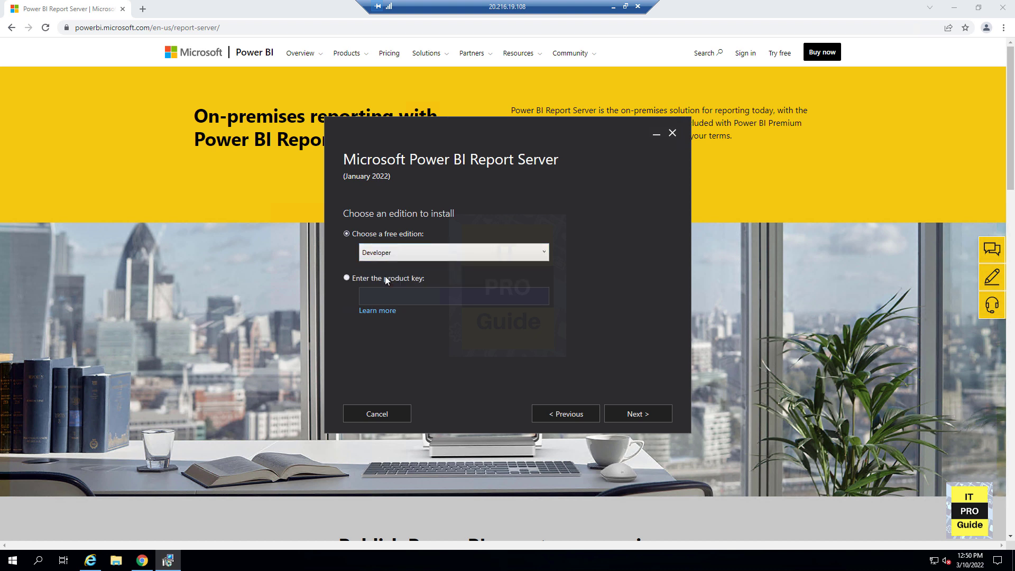
left_click(621, 414)
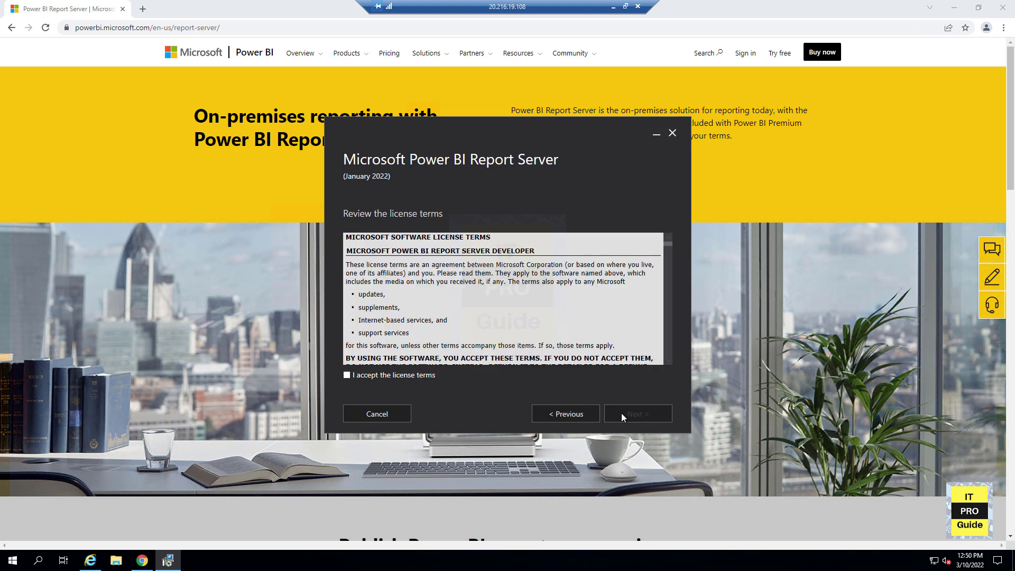
- Accept the license terms and continue installing Power BI Report Server only, without a Database Engine
left_click(384, 379)
left_click(642, 417)
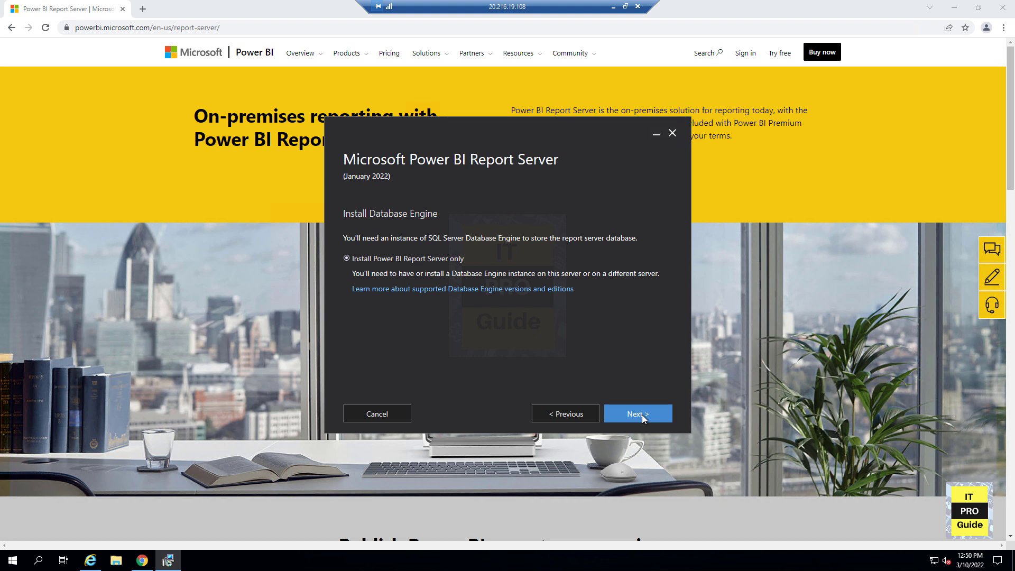
left_click(642, 415)
left_click(642, 416)
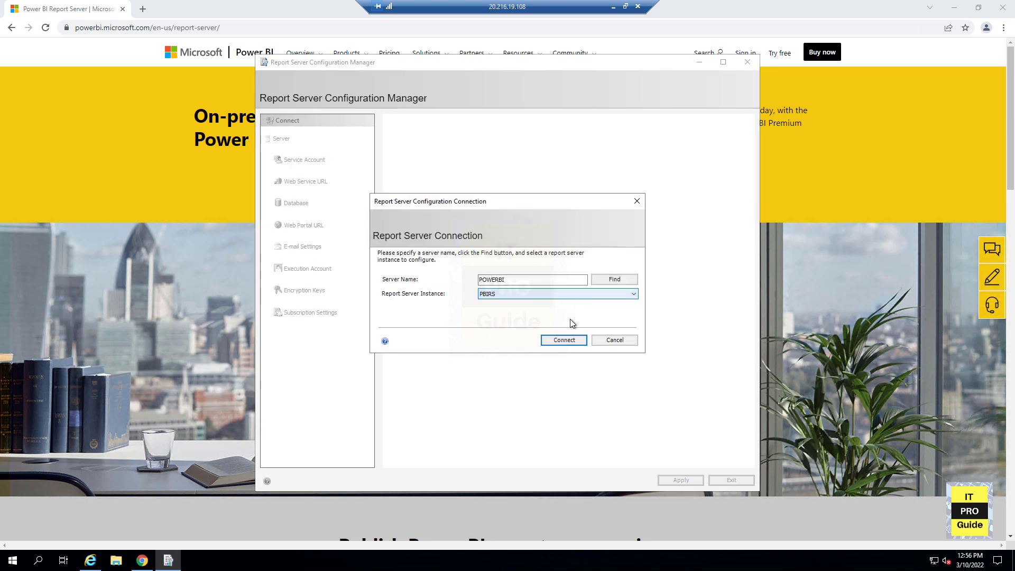
- Connect to the PBIRS instance and set the service account to the domain user account with its password, then apply
left_click(564, 340)
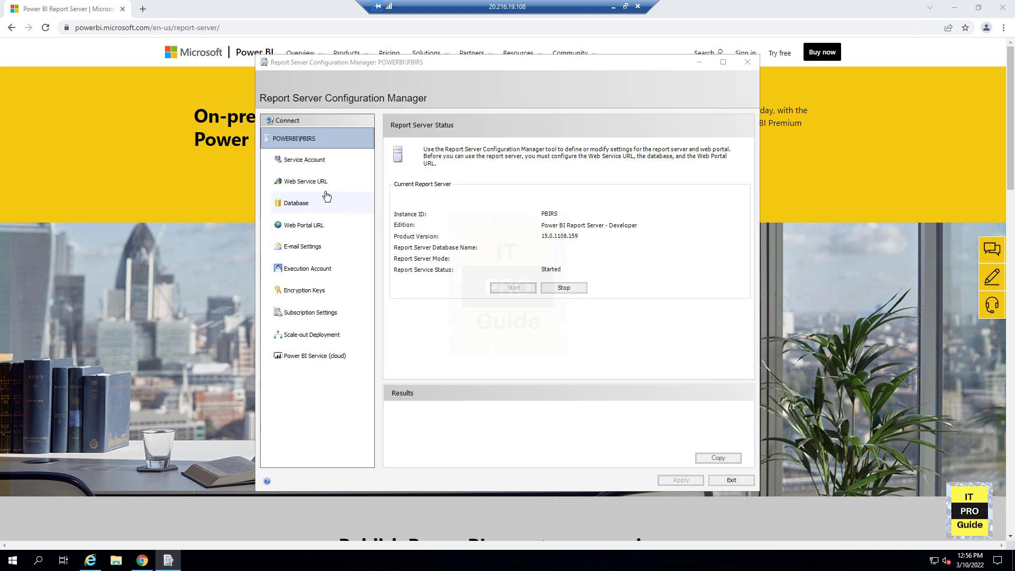
left_click(316, 167)
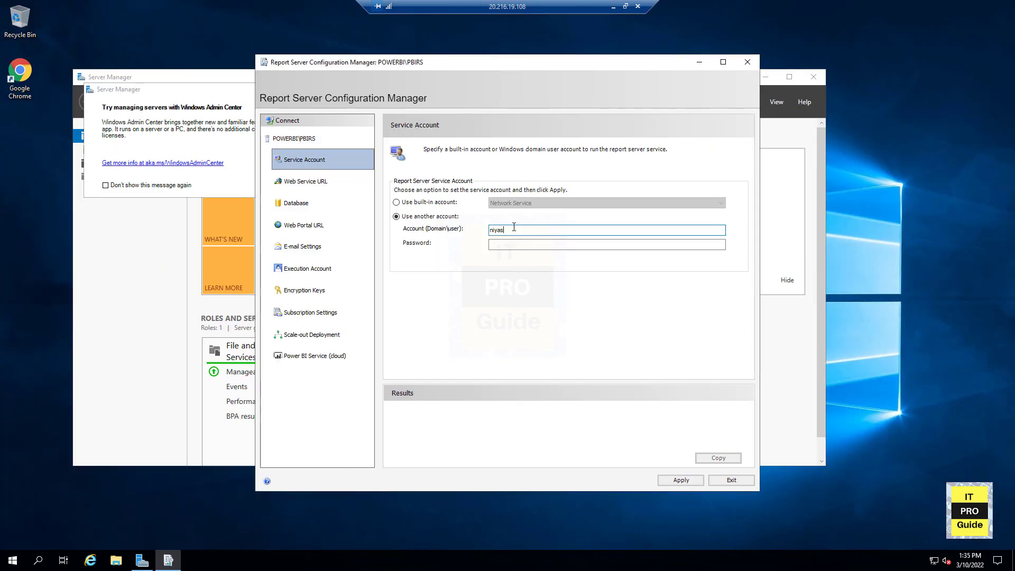
key("Tab")
type("•••")
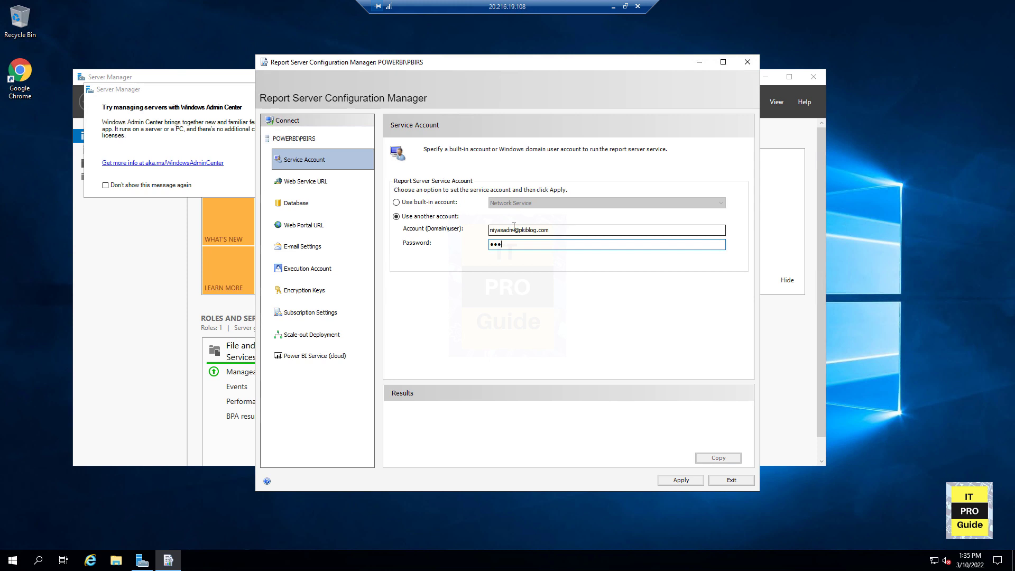
type("••••••••••")
left_click(681, 481)
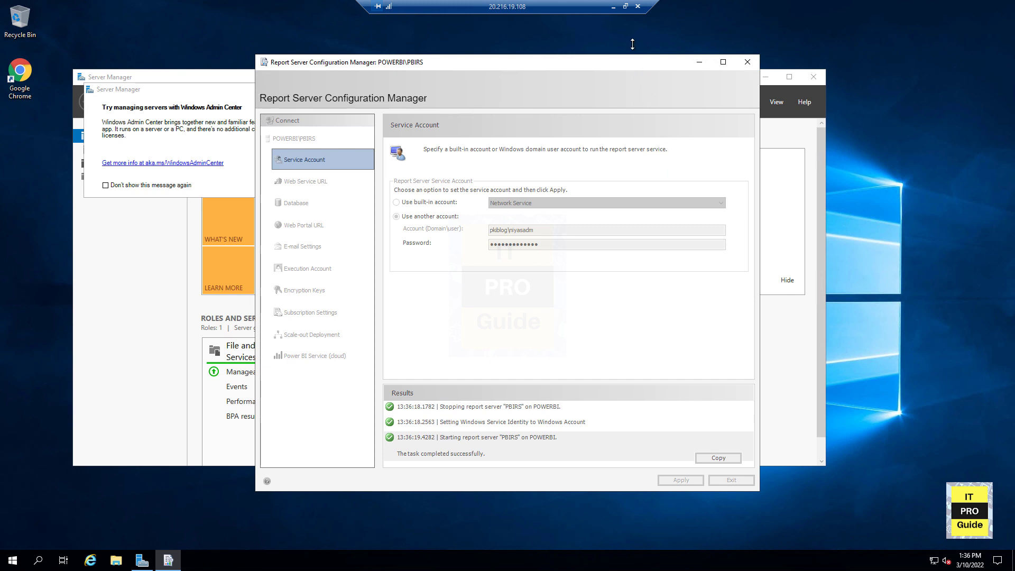
- Restore the encryption key from encry.snk on the Desktop, entering the key file's password
left_click(309, 290)
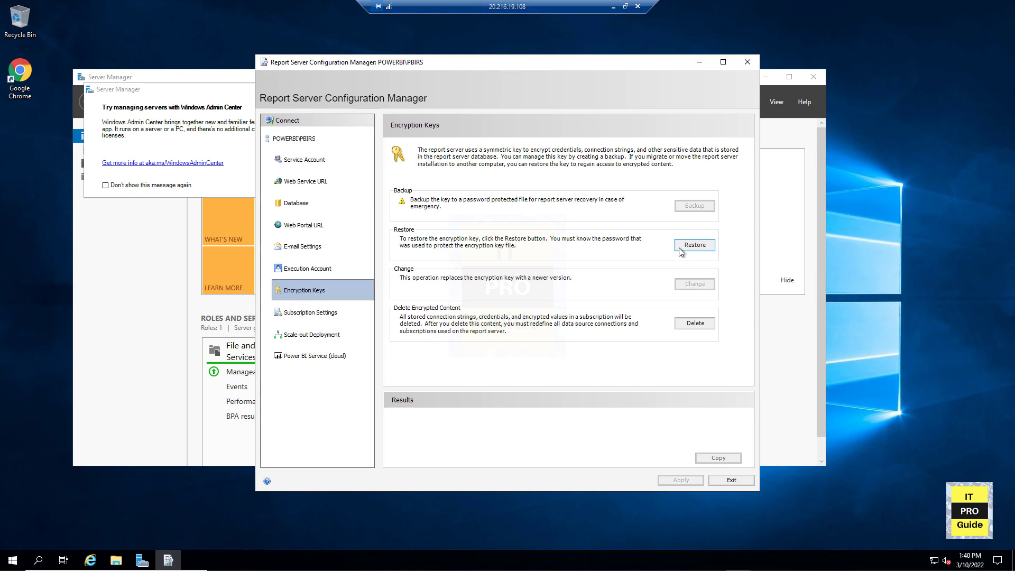
left_click(680, 249)
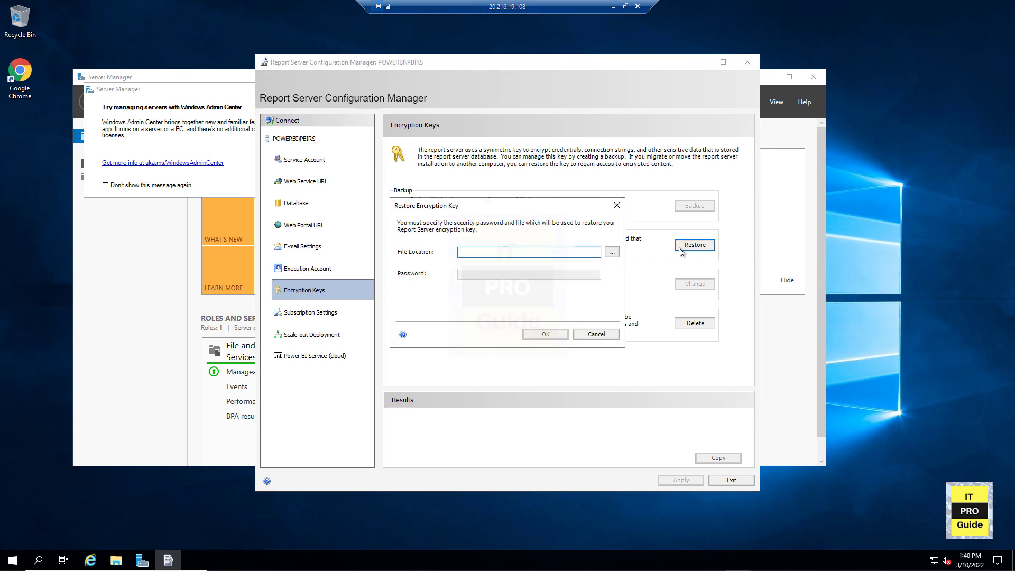
left_click(612, 252)
left_click(474, 139)
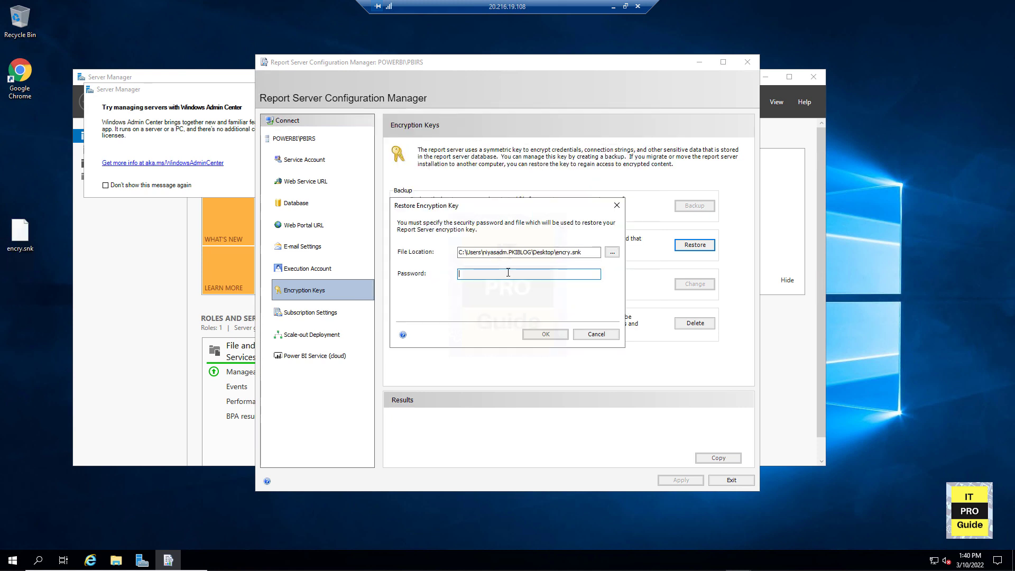
type("P")
type("ass@word1")
left_click(537, 334)
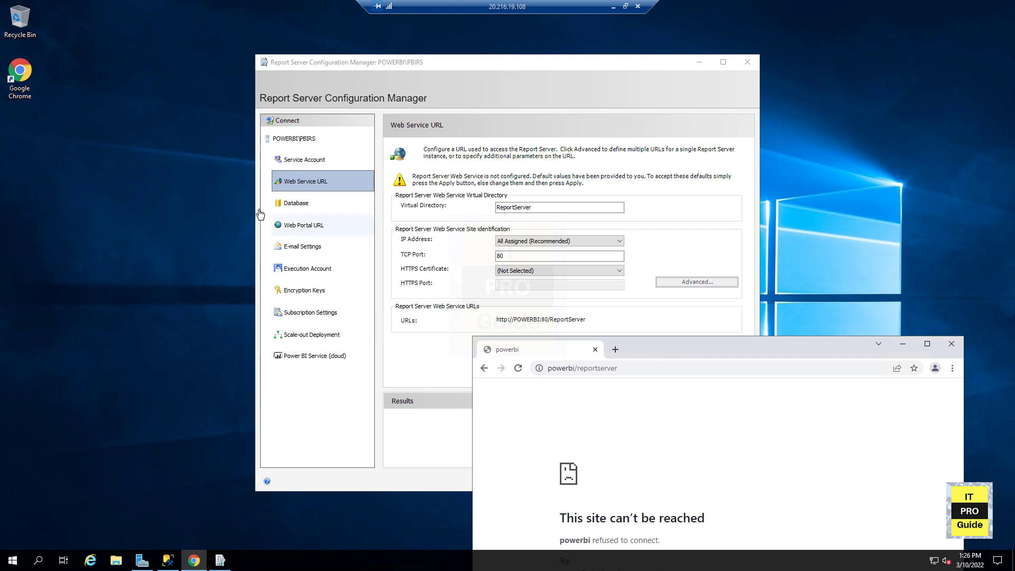
- Configure the Web Service URL to use IP address 10.0.0.7 and apply it
left_click(296, 225)
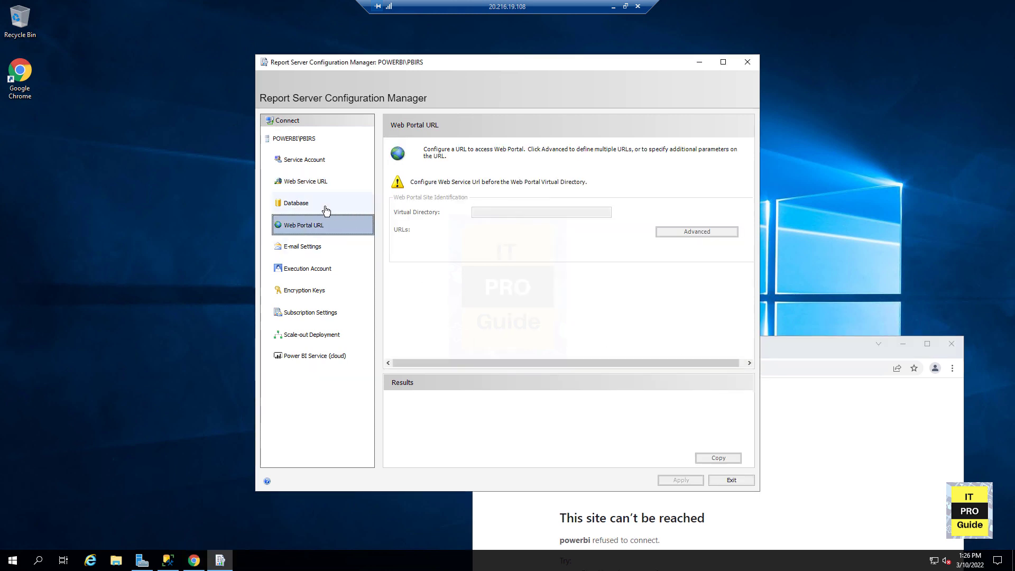
left_click(302, 182)
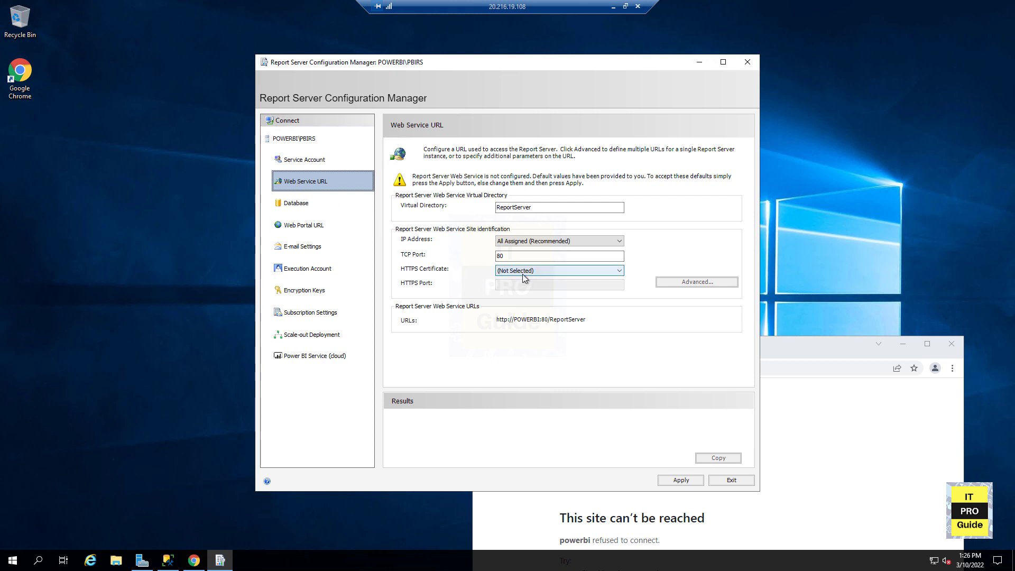
left_click(546, 242)
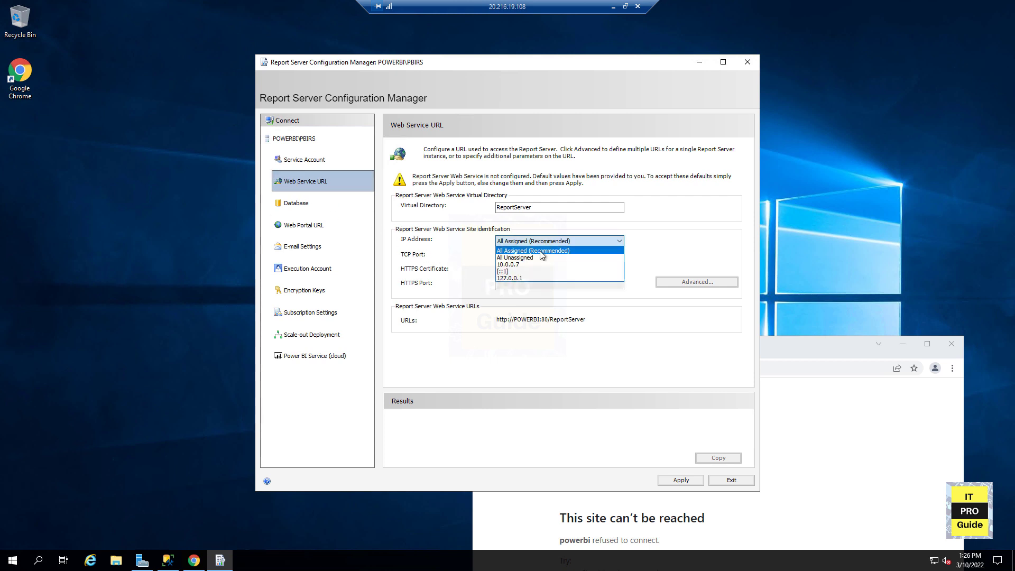
left_click(538, 264)
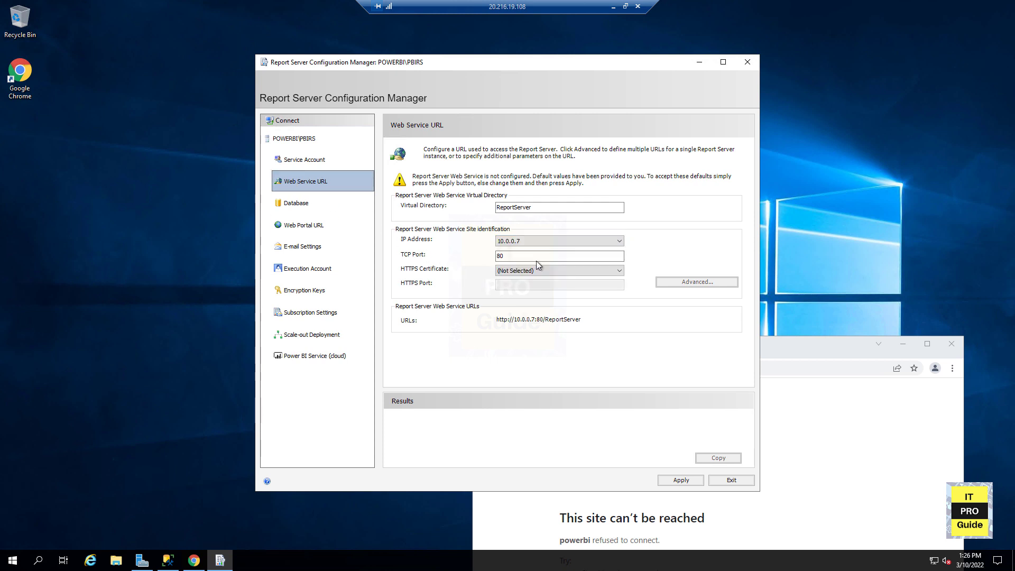
left_click(688, 481)
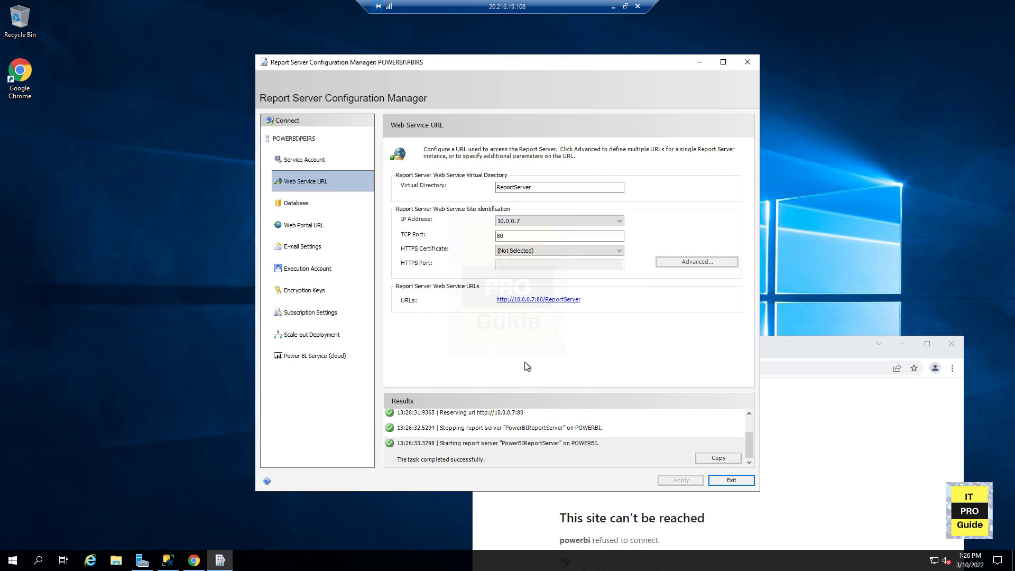
- Start the Change Database wizard to create a new report server database and test the database server connection
left_click(308, 226)
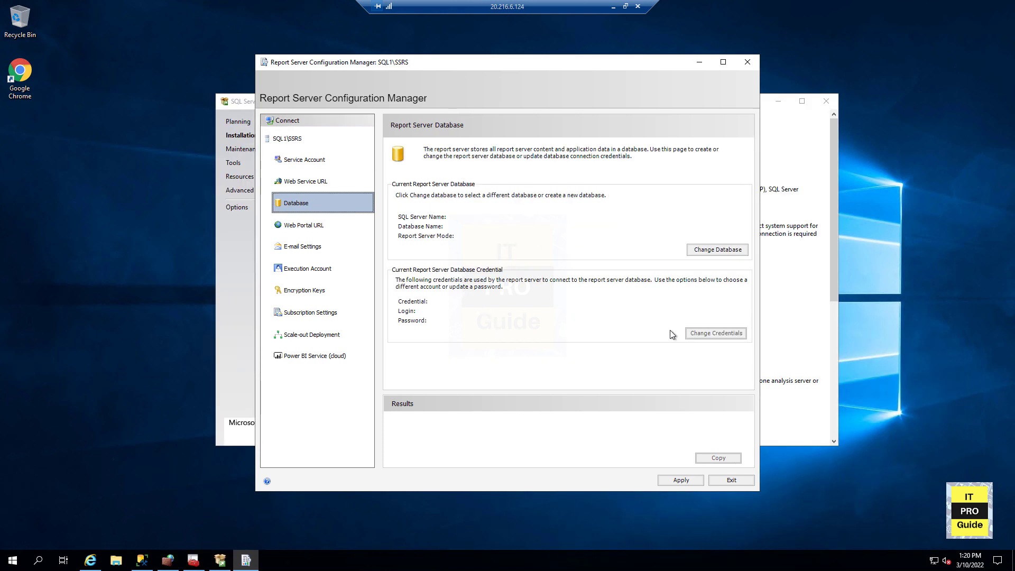
left_click(702, 256)
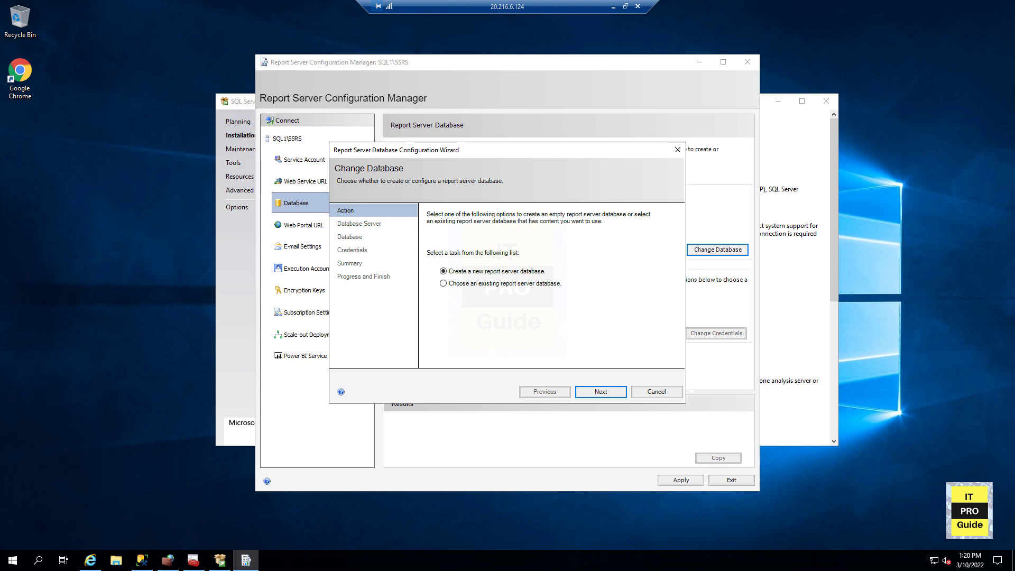
left_click(600, 391)
left_click(605, 325)
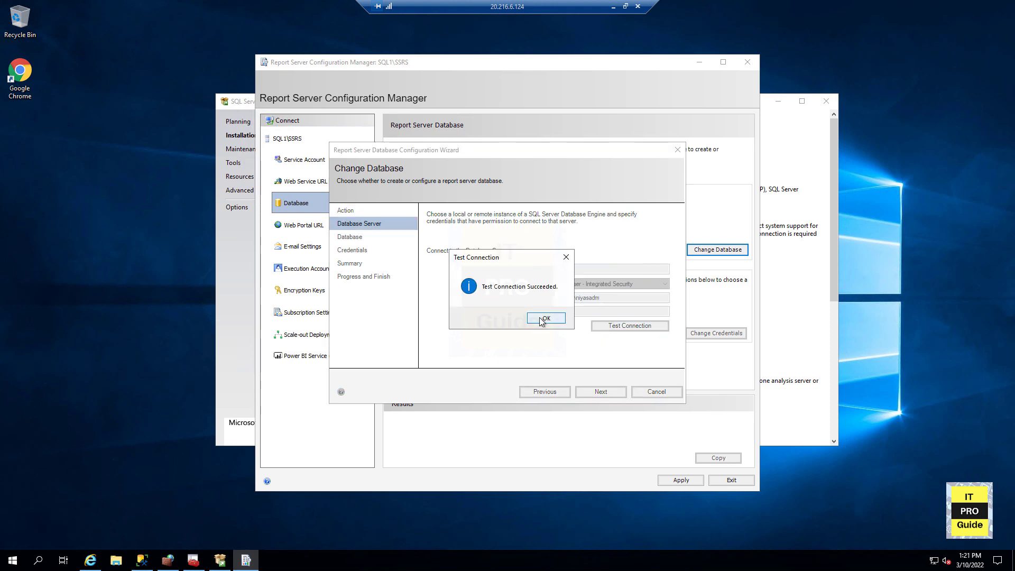
left_click(546, 381)
left_click(604, 392)
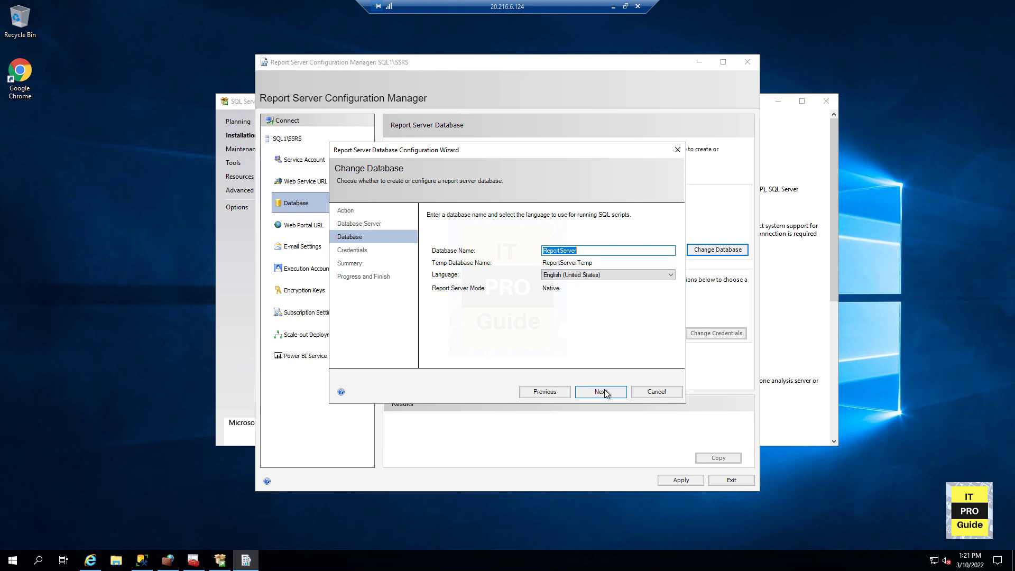
- Keep the ReportServer database name and choose Windows Credentials as the authentication type
left_click(604, 391)
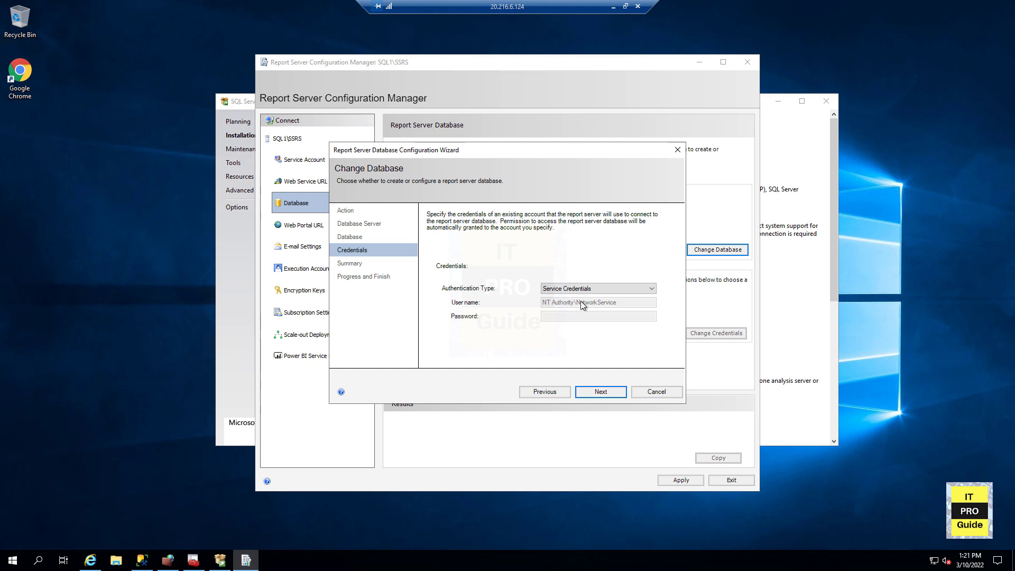
left_click(579, 294)
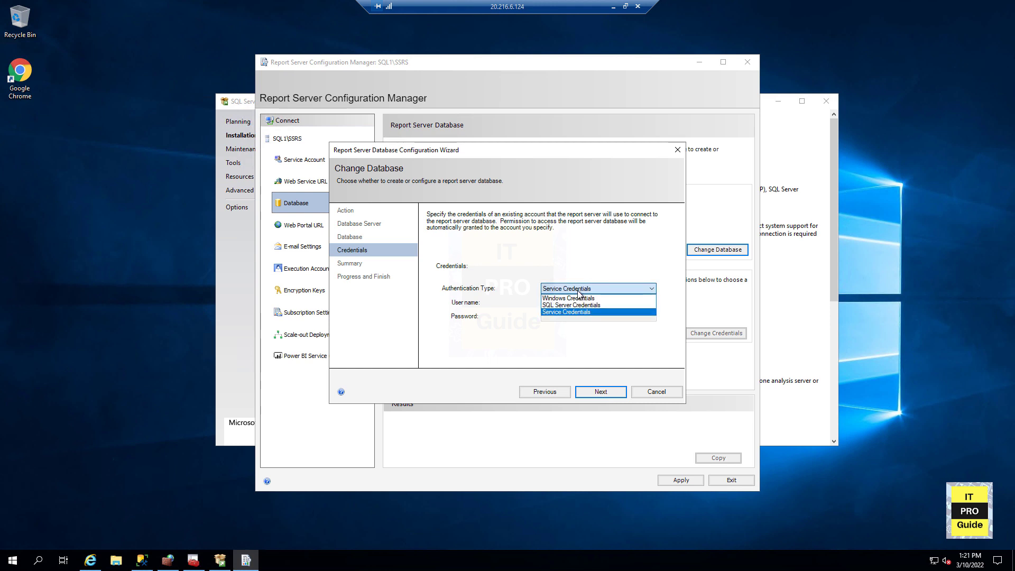
left_click(582, 299)
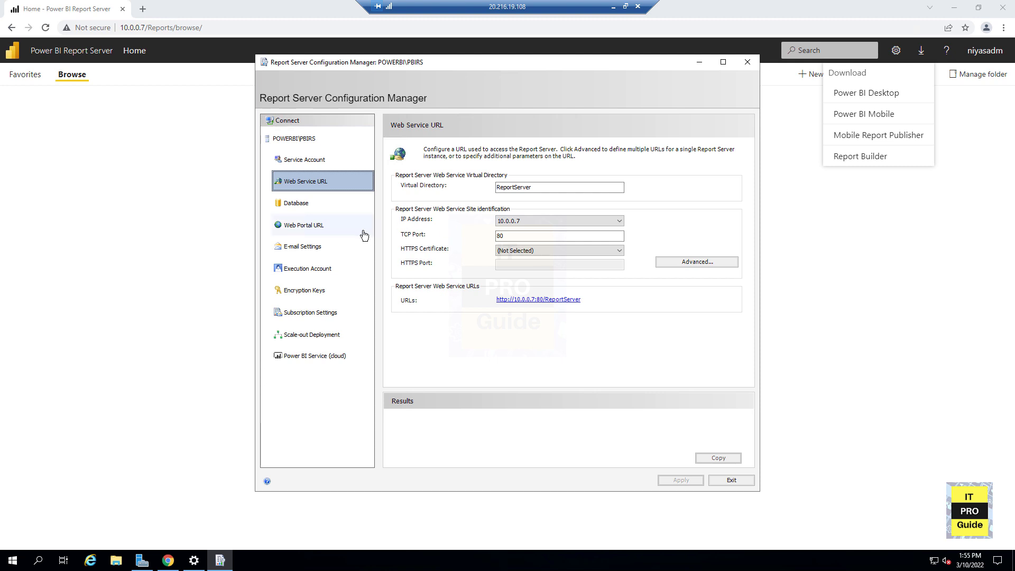
- Review the Web Portal URL settings and exit the Configuration Manager
left_click(349, 226)
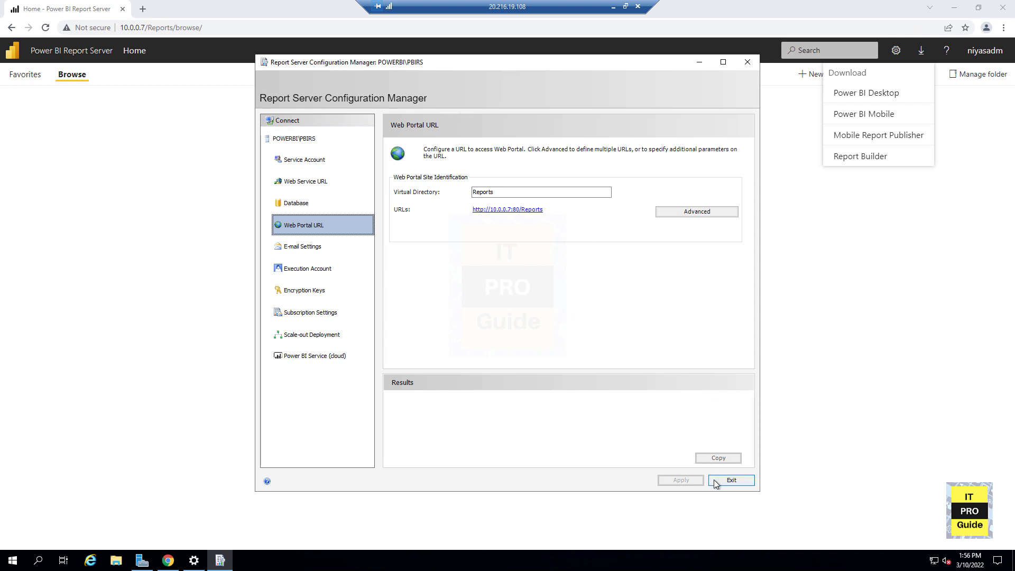
left_click(731, 480)
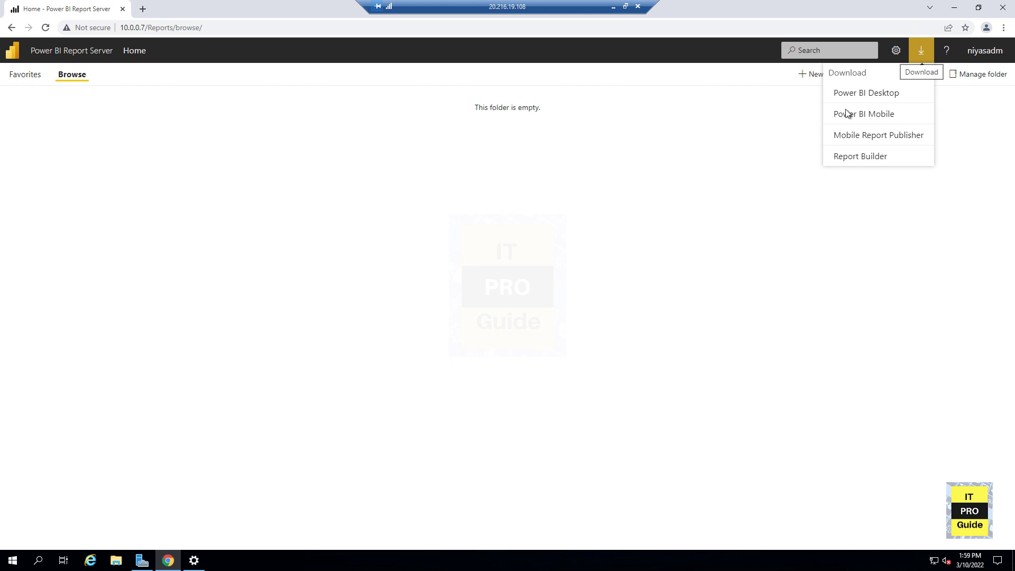
- Download Power BI Desktop for Report Server from the web portal, selecting only PBIDesktopRS_x64.msi
left_click(859, 95)
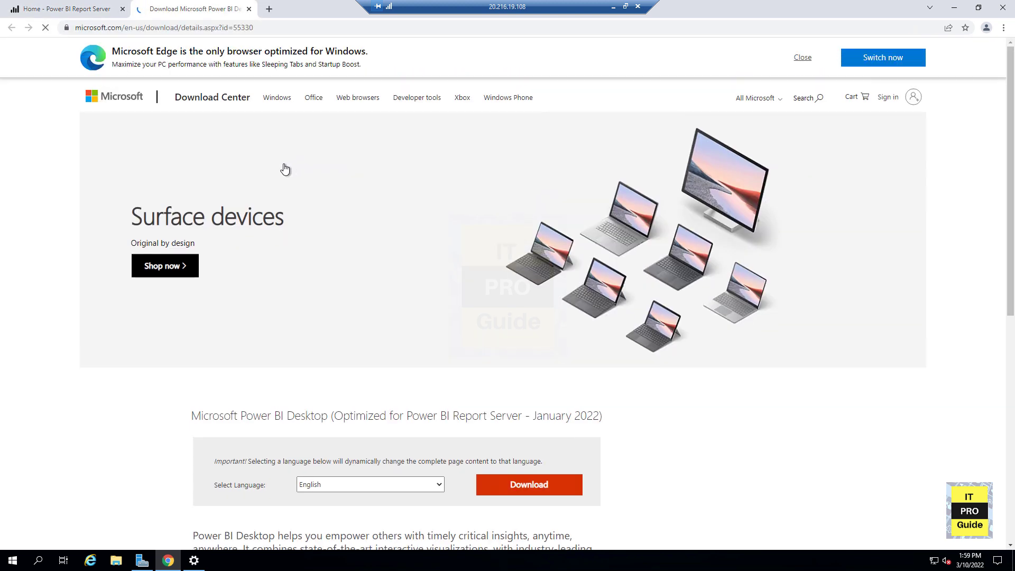
left_click(508, 492)
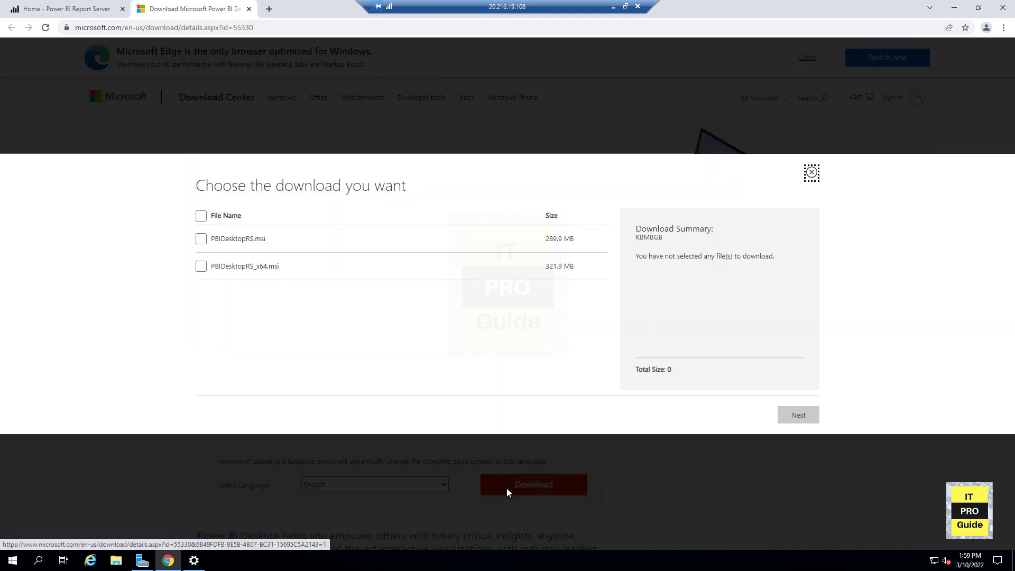
left_click(202, 239)
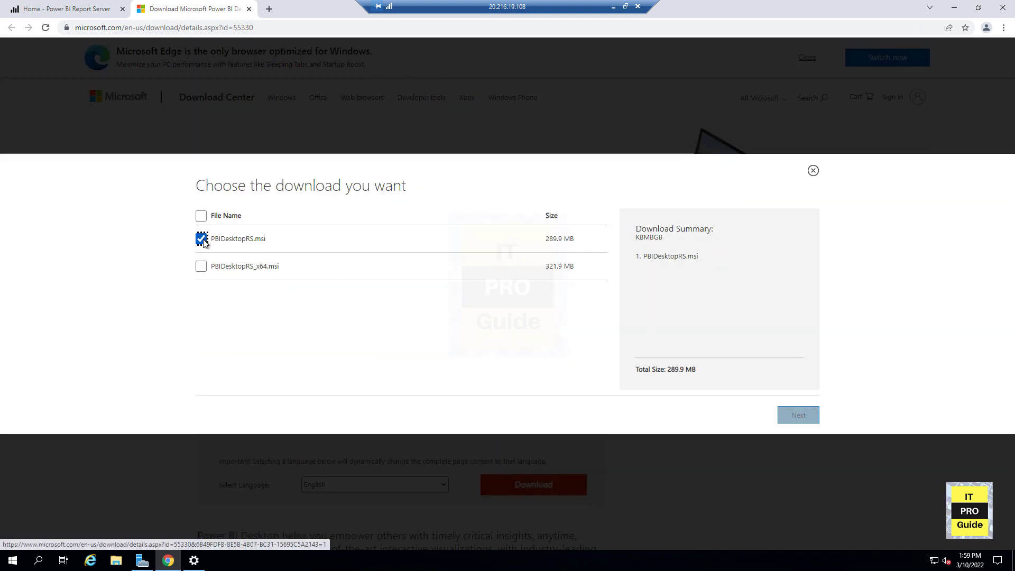
left_click(201, 266)
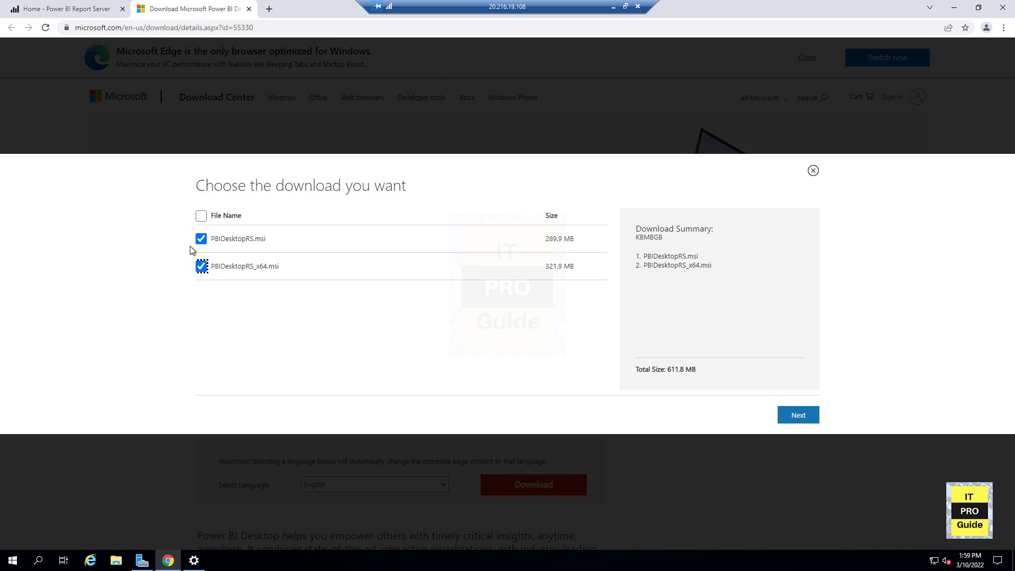
left_click(200, 238)
left_click(782, 417)
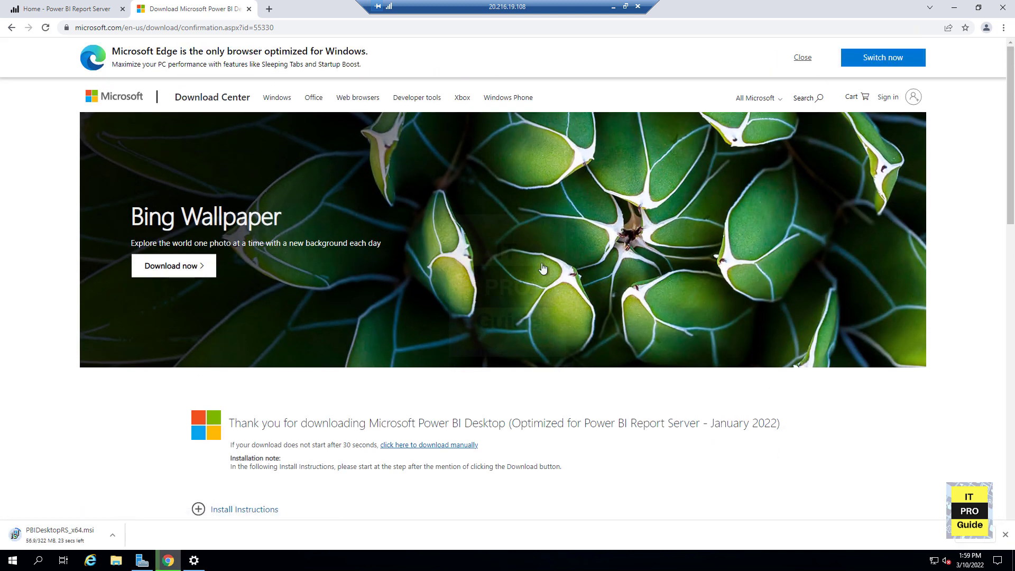
left_click(960, 15)
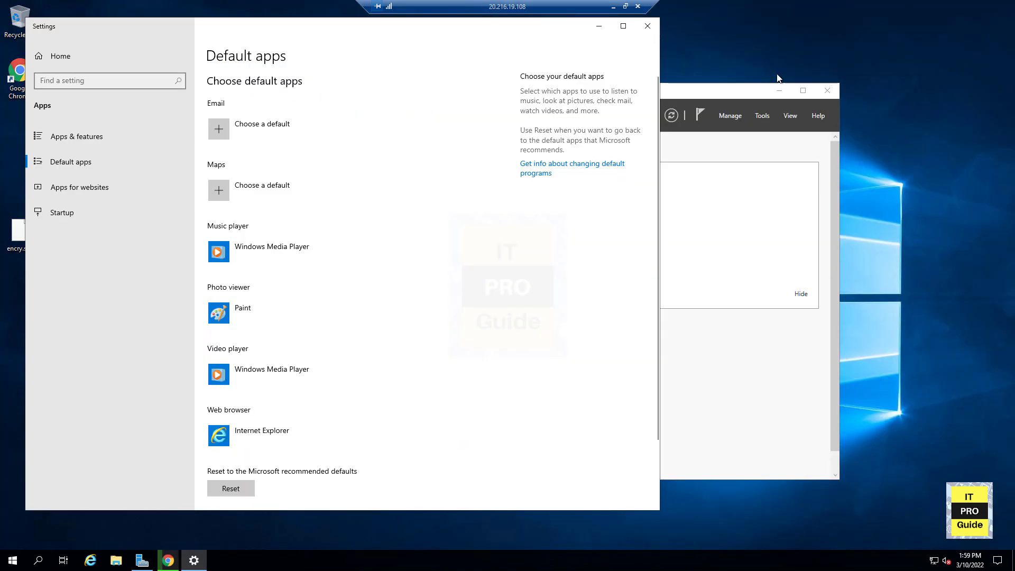
left_click(600, 27)
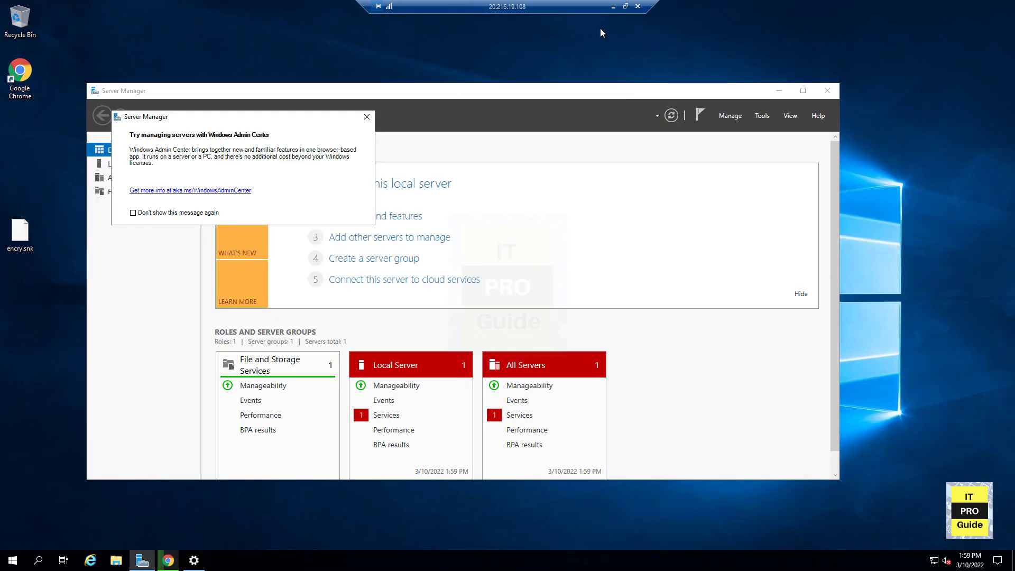
left_click(780, 91)
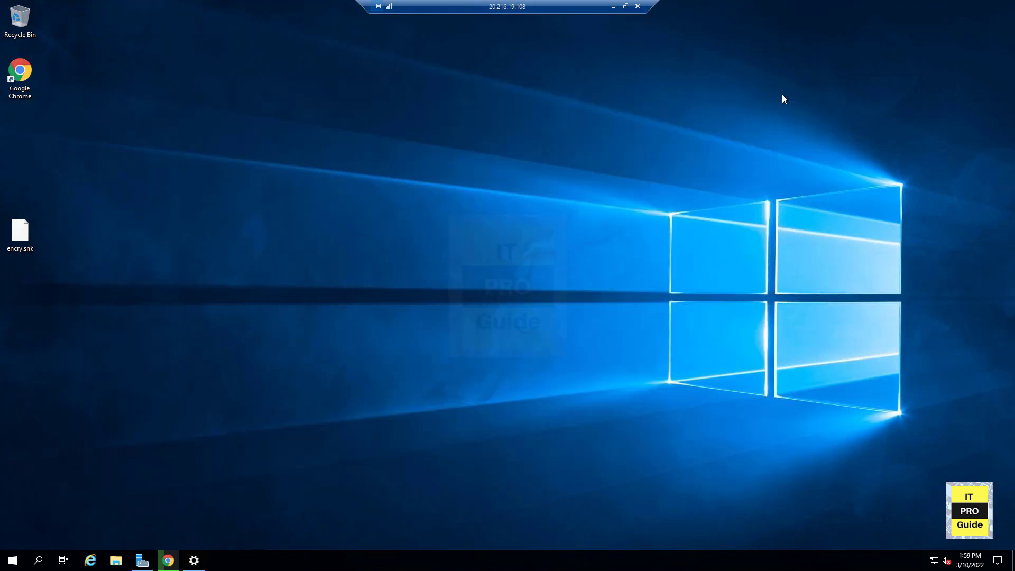
- Run the downloaded PBIDesktopRS_x64.msi installer and finish the Power BI Desktop setup with launching enabled
left_click(174, 565)
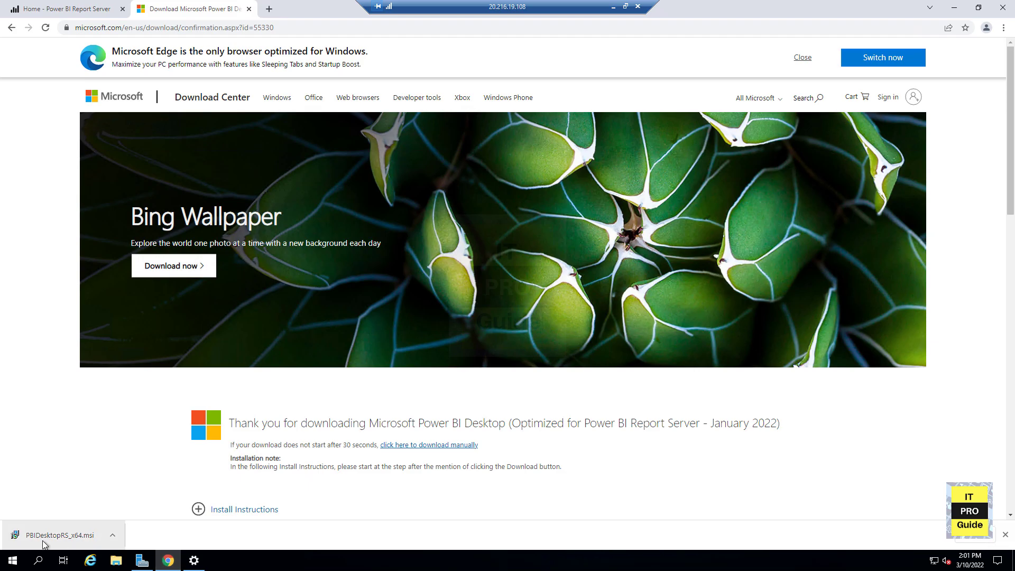
left_click(45, 545)
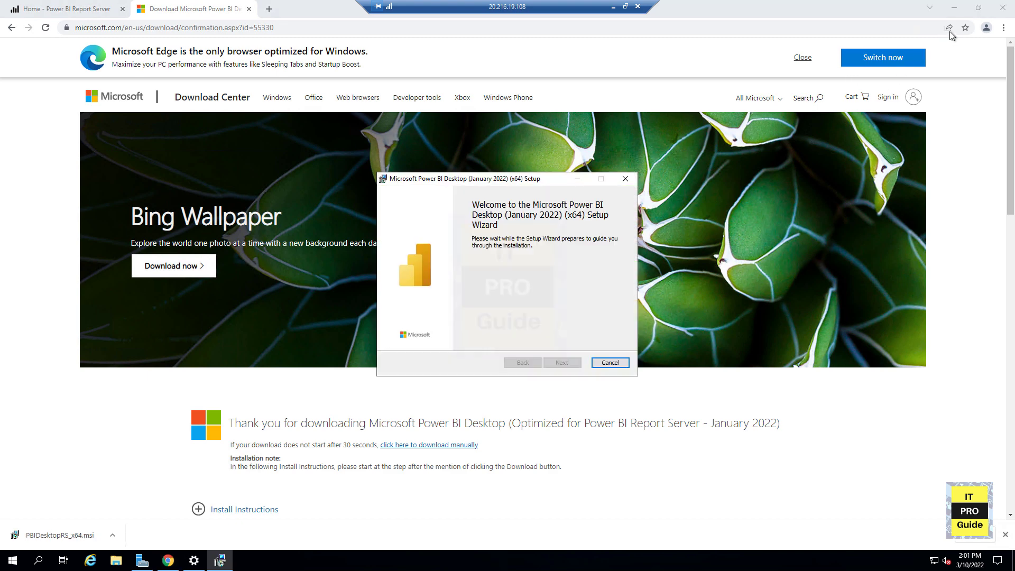
left_click(954, 8)
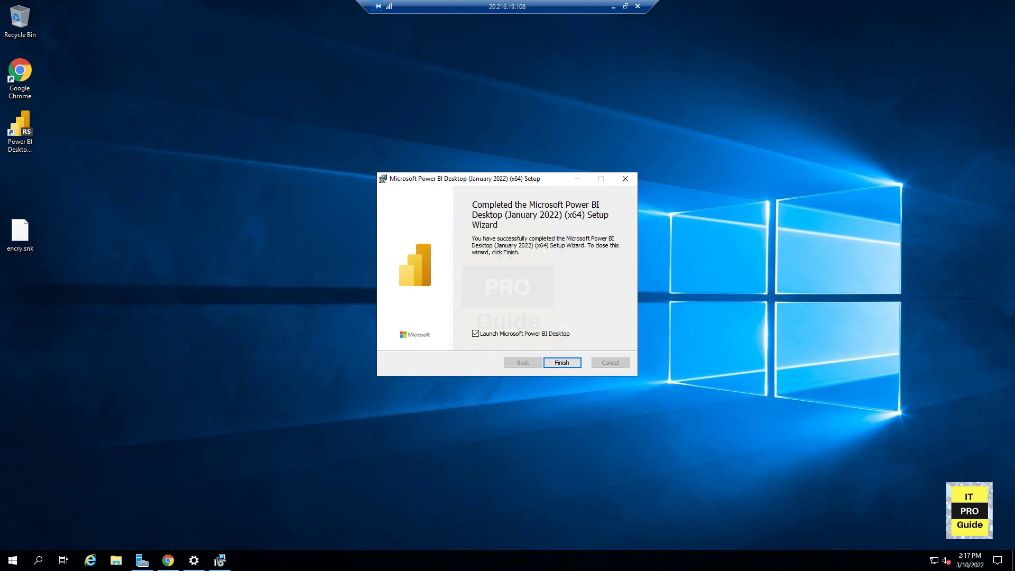
left_click(560, 361)
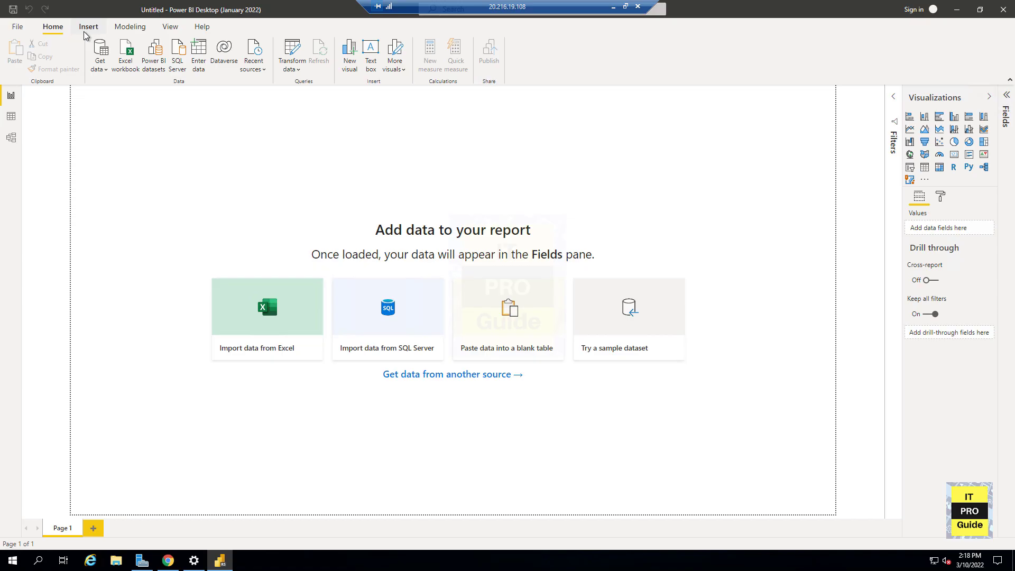
left_click(88, 28)
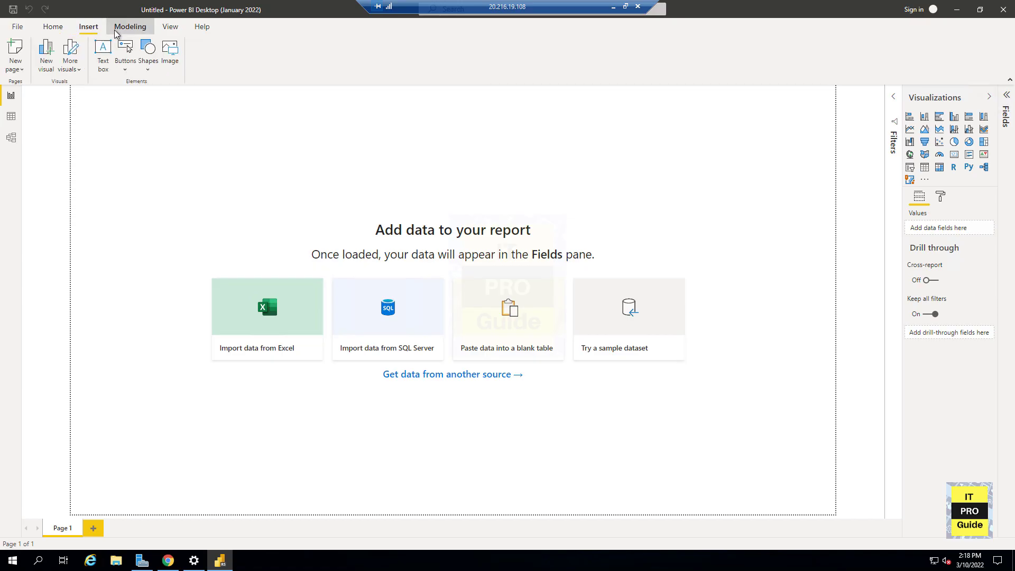
left_click(130, 28)
left_click(166, 31)
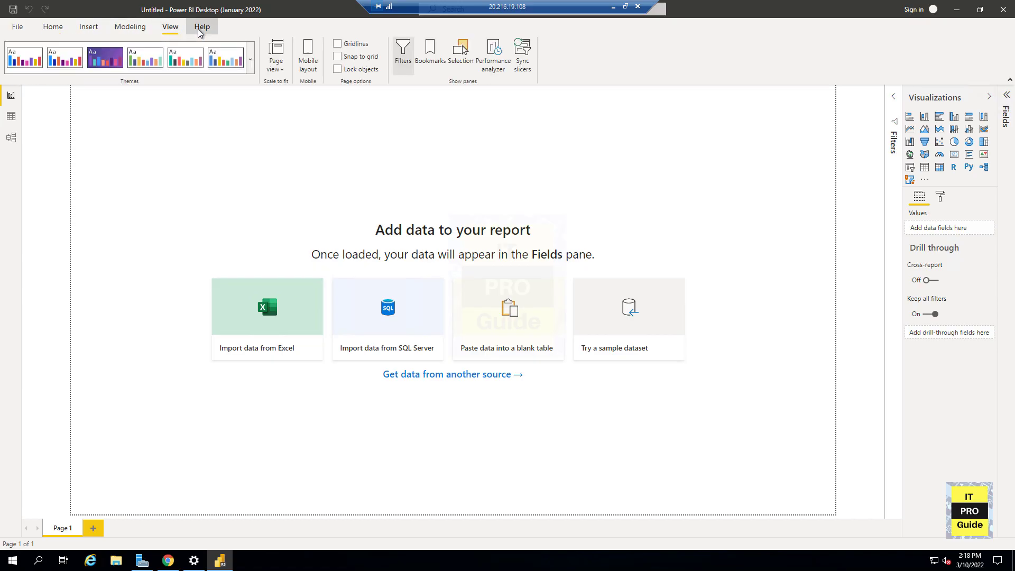
left_click(201, 30)
left_click(40, 29)
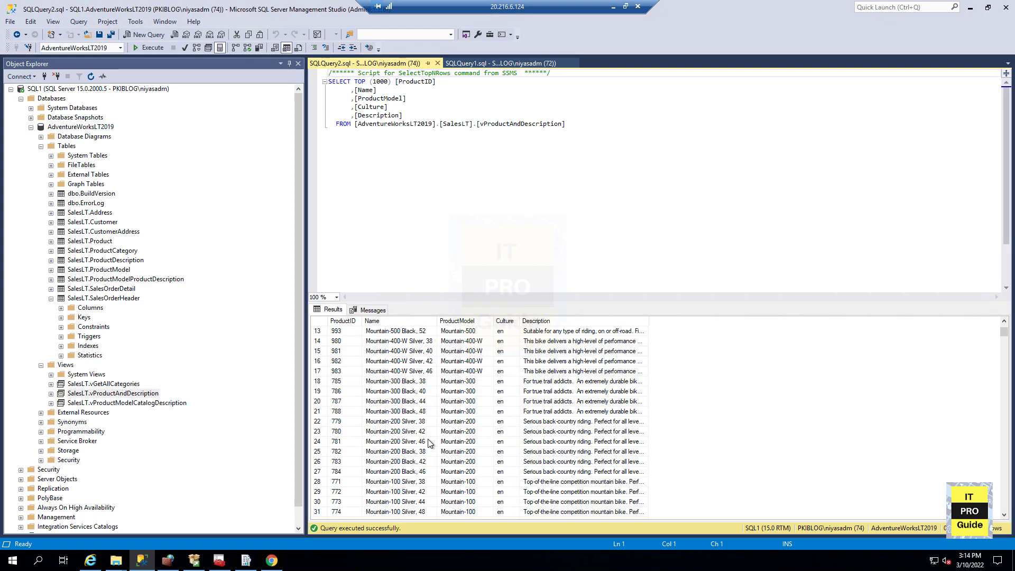
scroll(428, 443, "down", 5)
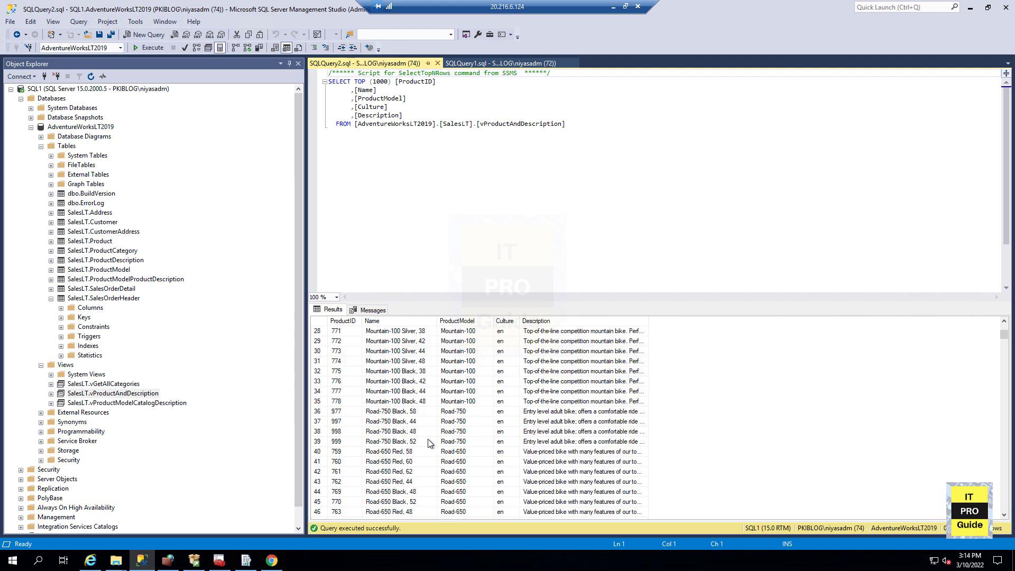
- In SQL Server Management Studio, select the top 1000 rows of the SalesLT.vGetAllCategories view and the SalesLT.SalesOrderDetail table
left_click(109, 384)
right_click(108, 384)
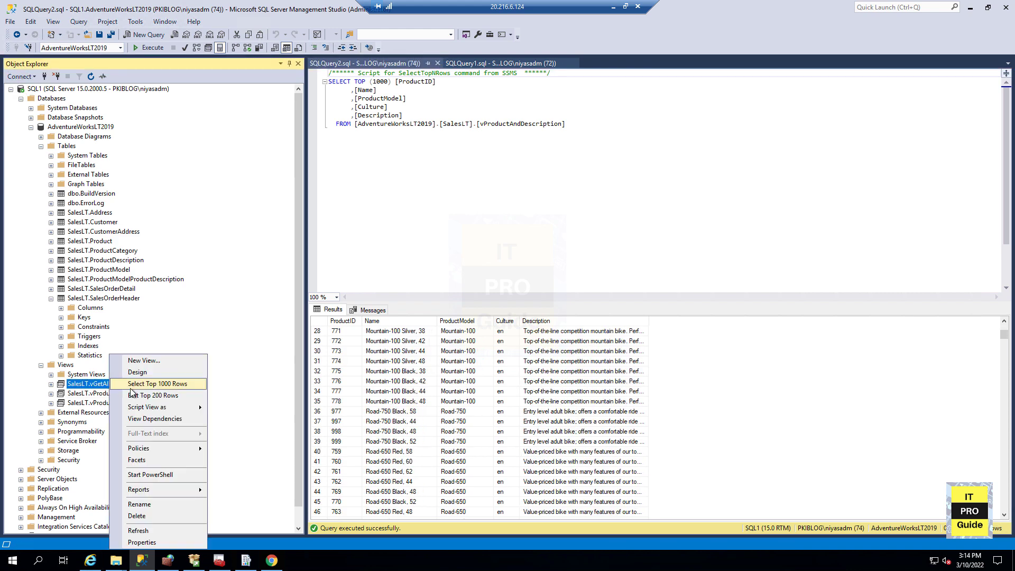
left_click(146, 388)
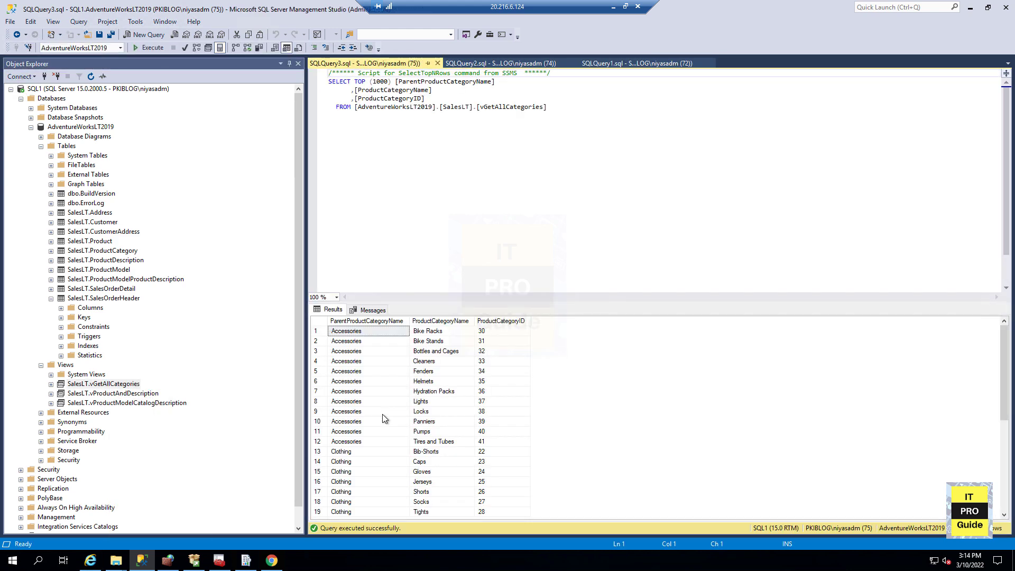
scroll(382, 414, "down", 6)
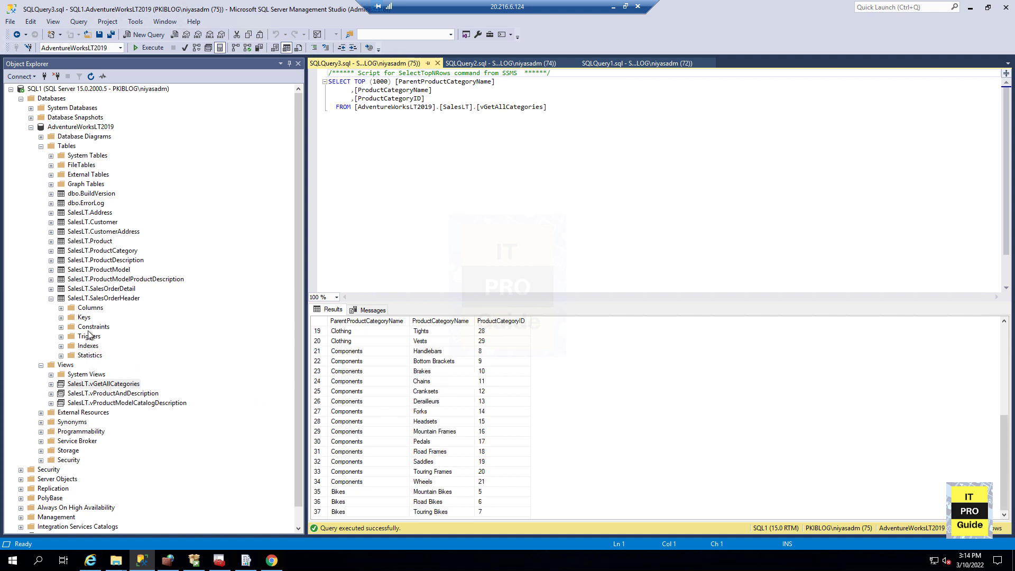
right_click(104, 290)
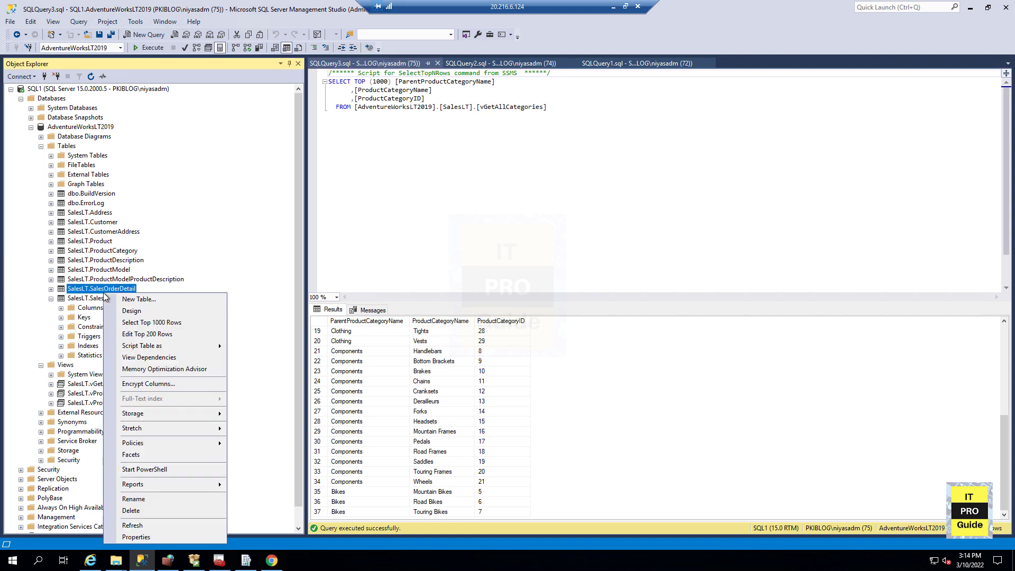
left_click(131, 321)
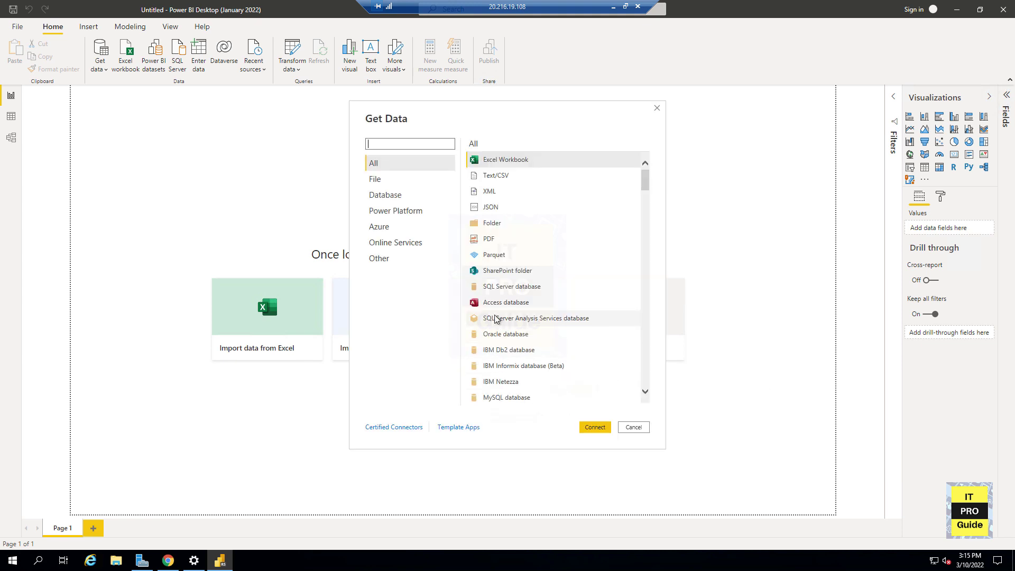
- Connect Power BI Desktop to the SQL Server database on server SQL1 with current Windows credentials, allowing an unencrypted connection
left_click(486, 292)
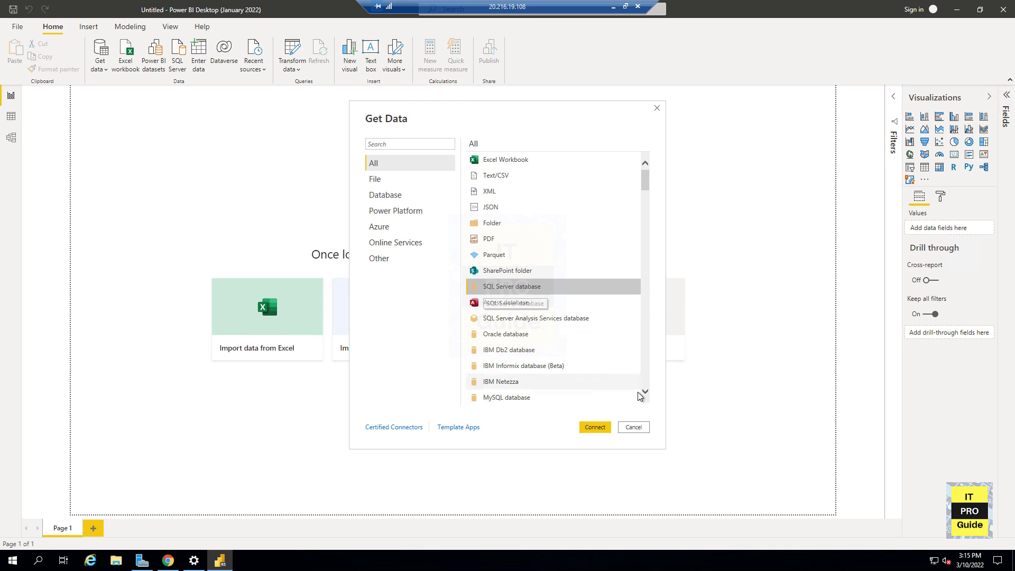
scroll(564, 383, "down", 3)
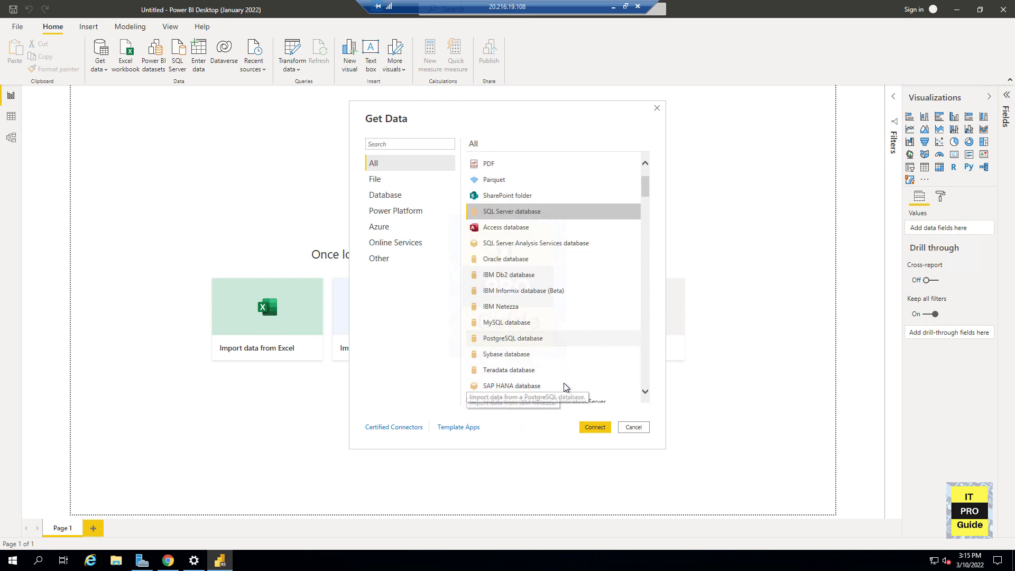
left_click(590, 427)
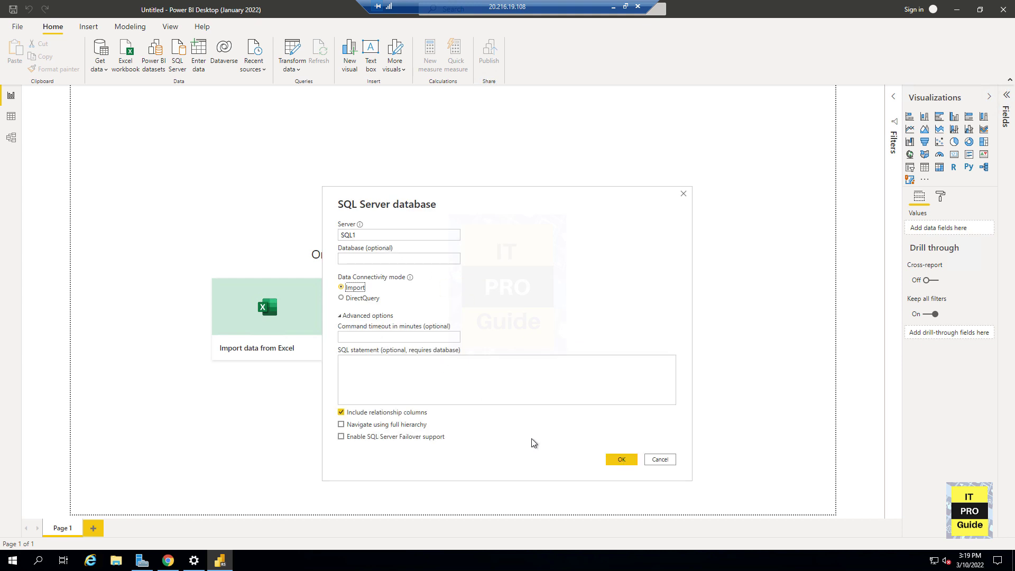
left_click(615, 462)
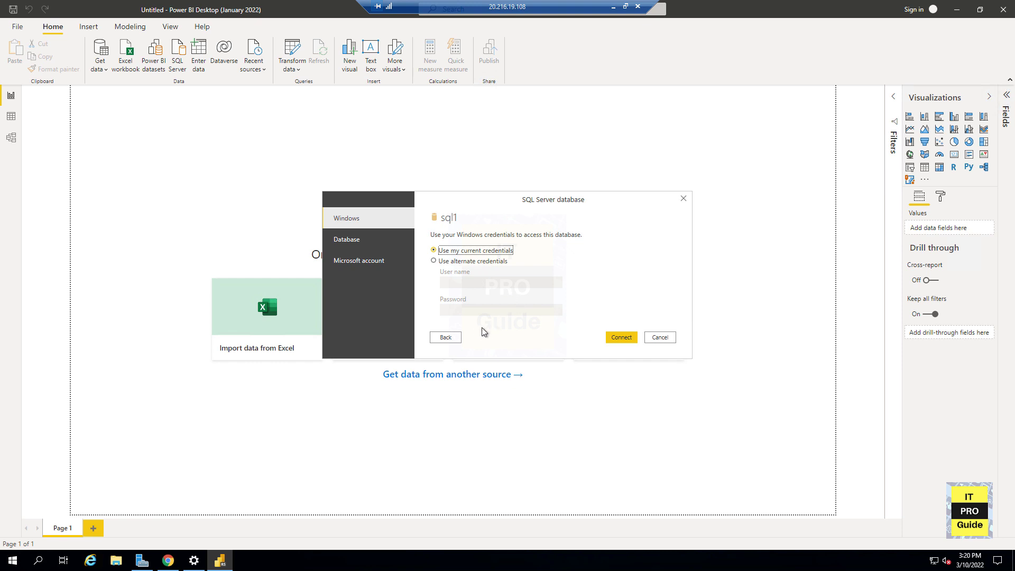
left_click(616, 341)
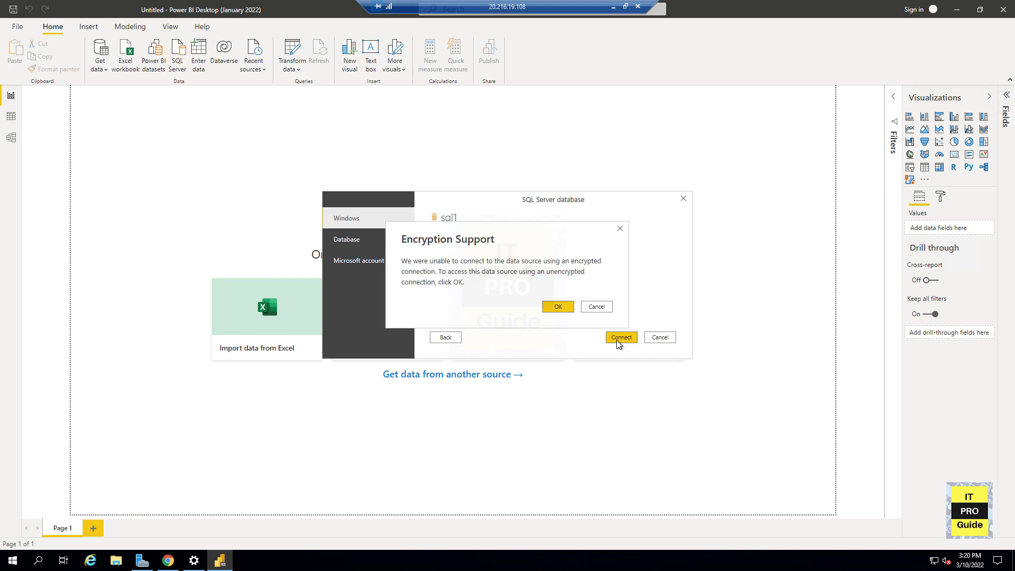
left_click(559, 309)
- Select the SalesLT.SalesOrderDetail table from AdventureWorksLT2019 in the Navigator, preview its columns, and load it
left_click(301, 180)
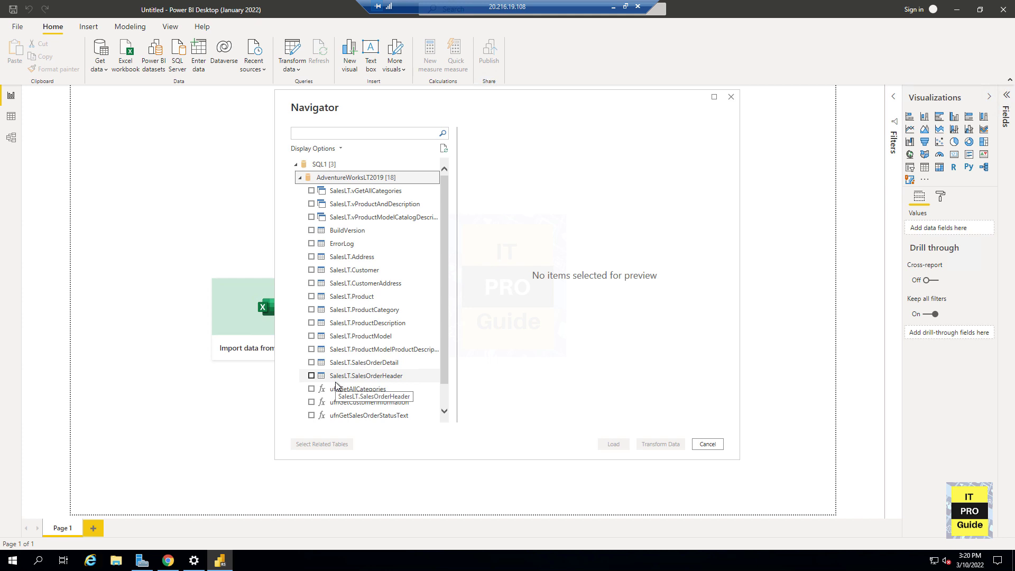
left_click(312, 363)
left_click(312, 363)
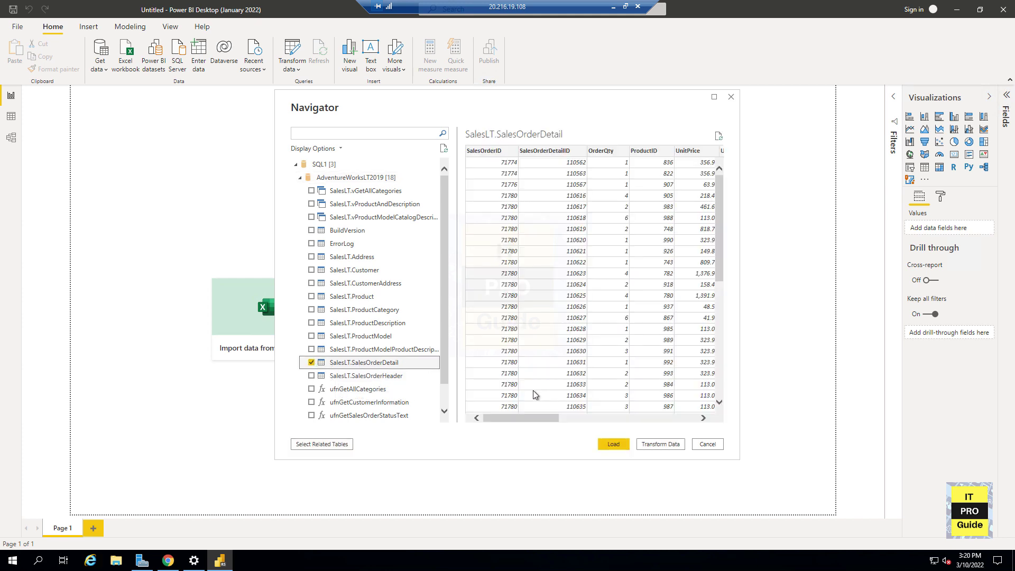
left_click_drag(526, 418, 688, 414)
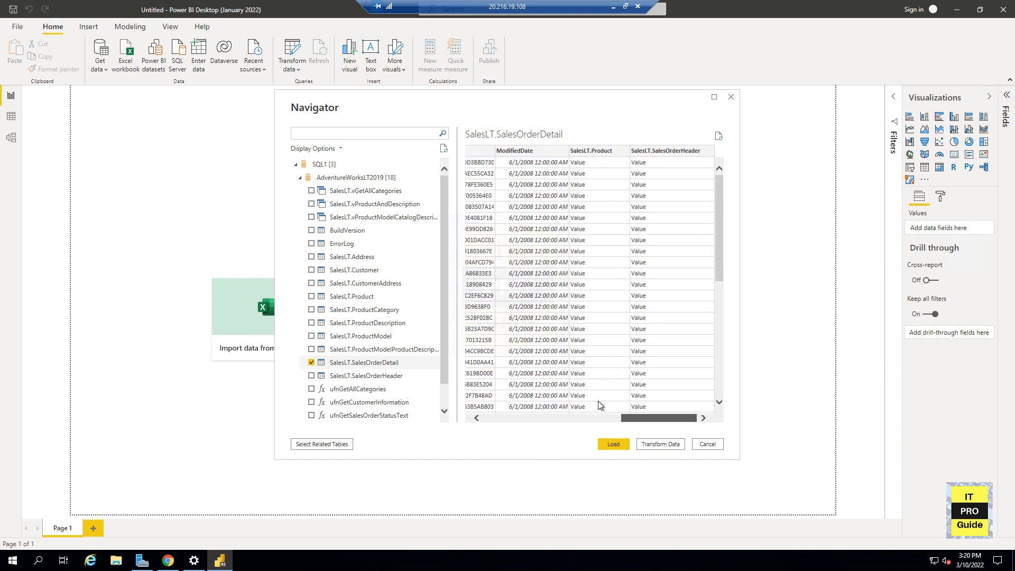
left_click(592, 418)
left_click(626, 442)
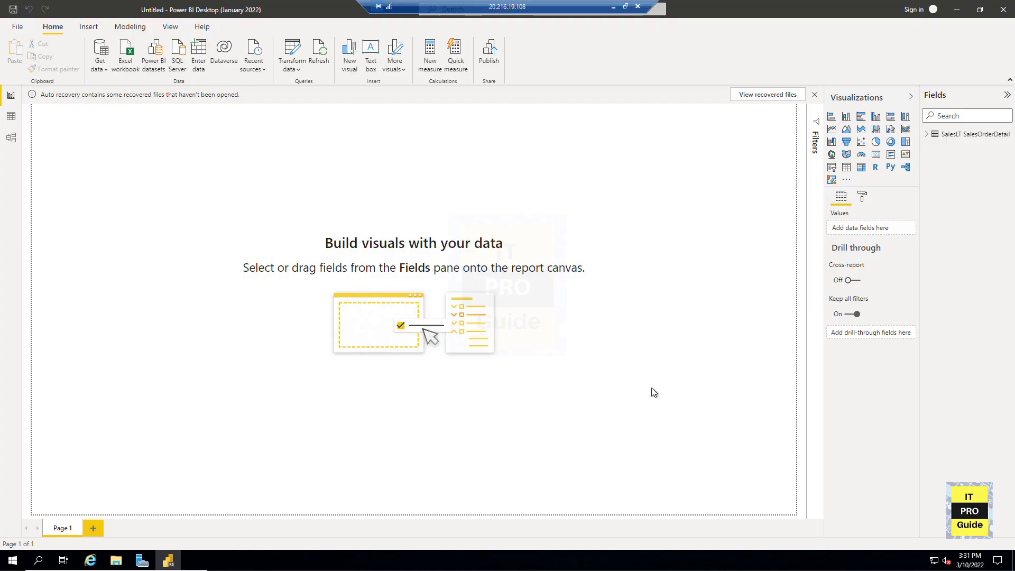
- Expand the SalesOrderDetail fields and build a funnel of SalesOrderDetailID, UnitPrice, LineTotal and a stacked column chart of ProductID, OrderQty, UnitPriceDiscount
left_click(927, 133)
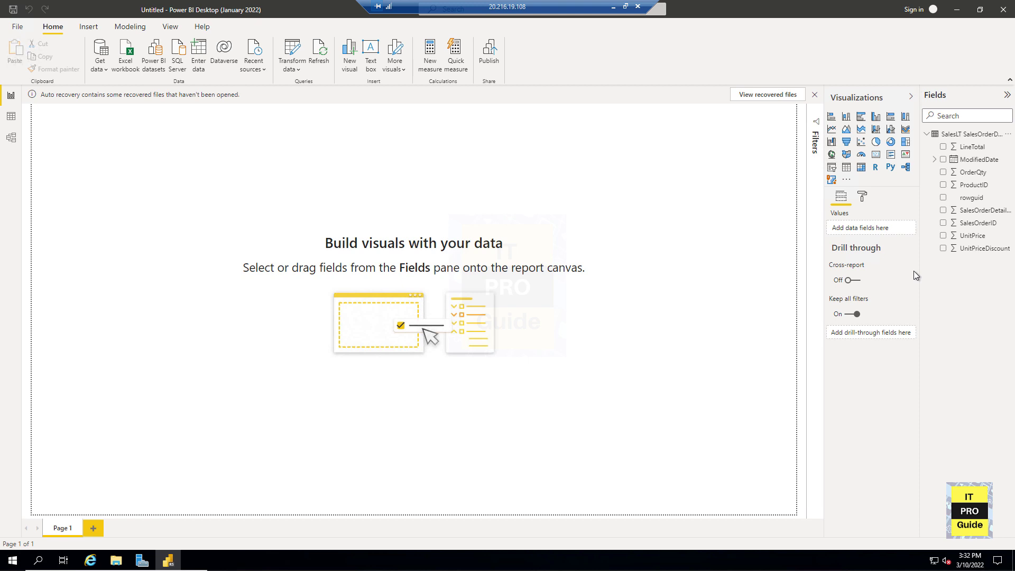
left_click(846, 130)
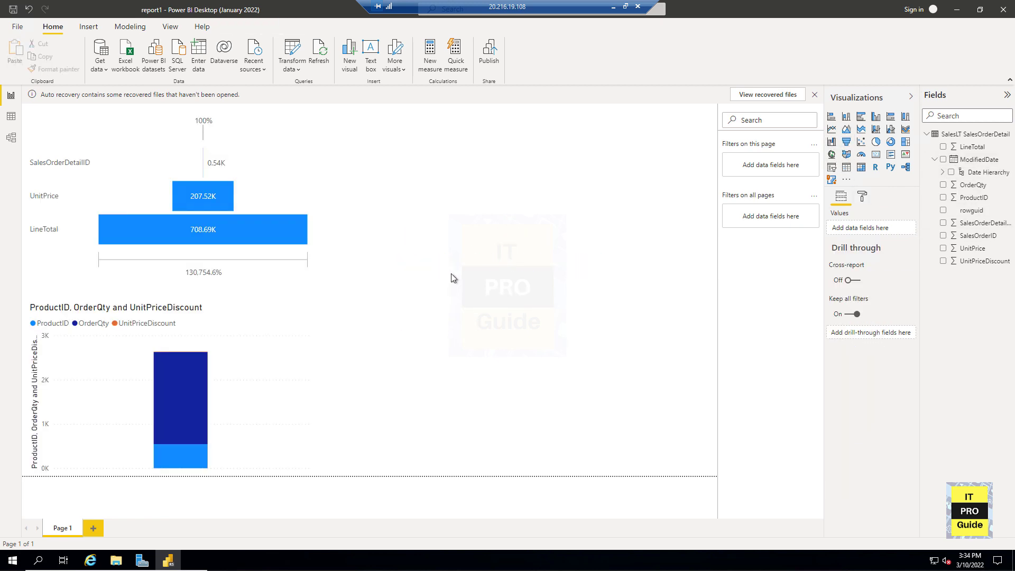
left_click(19, 27)
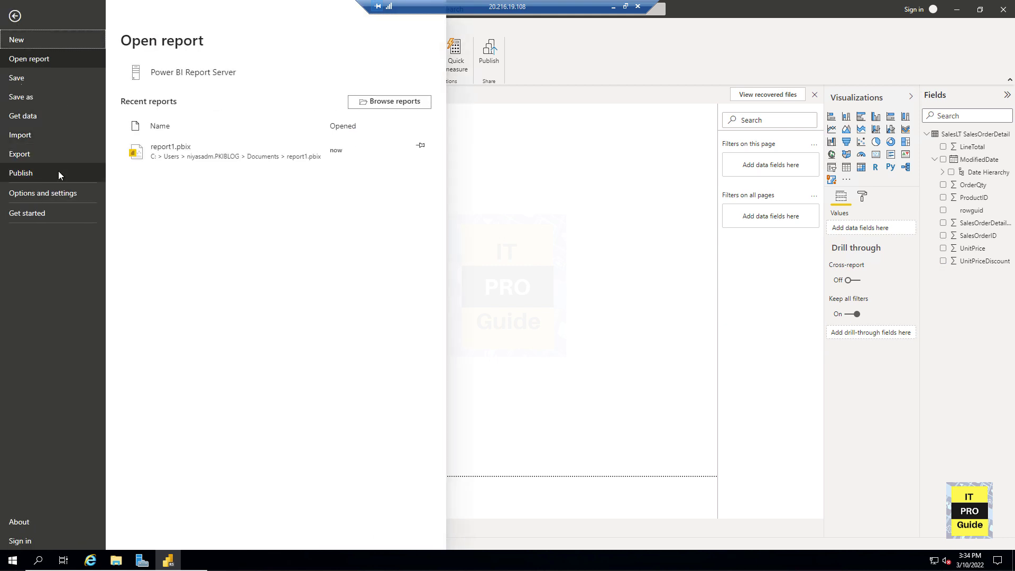
left_click(173, 73)
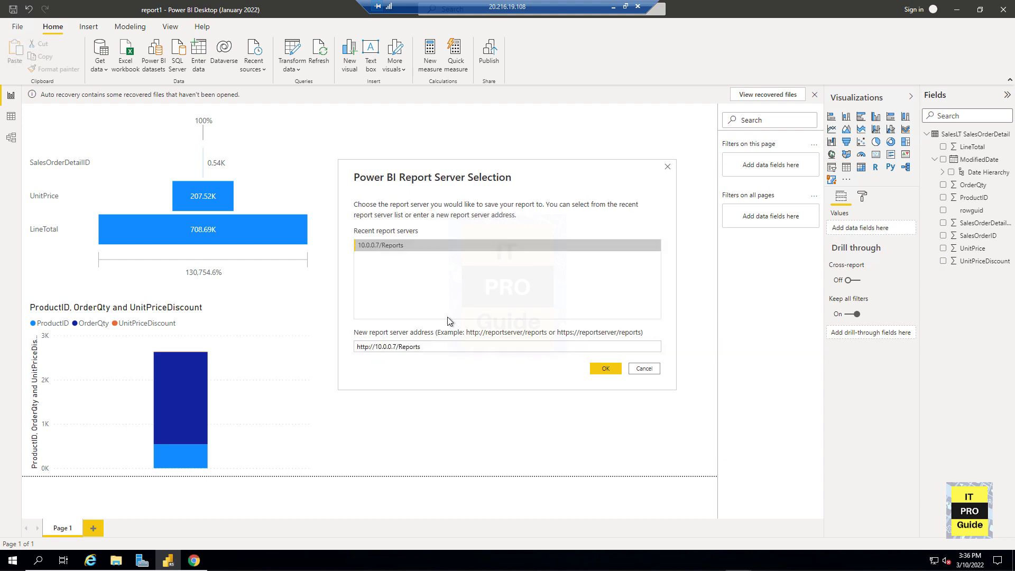
left_click(605, 367)
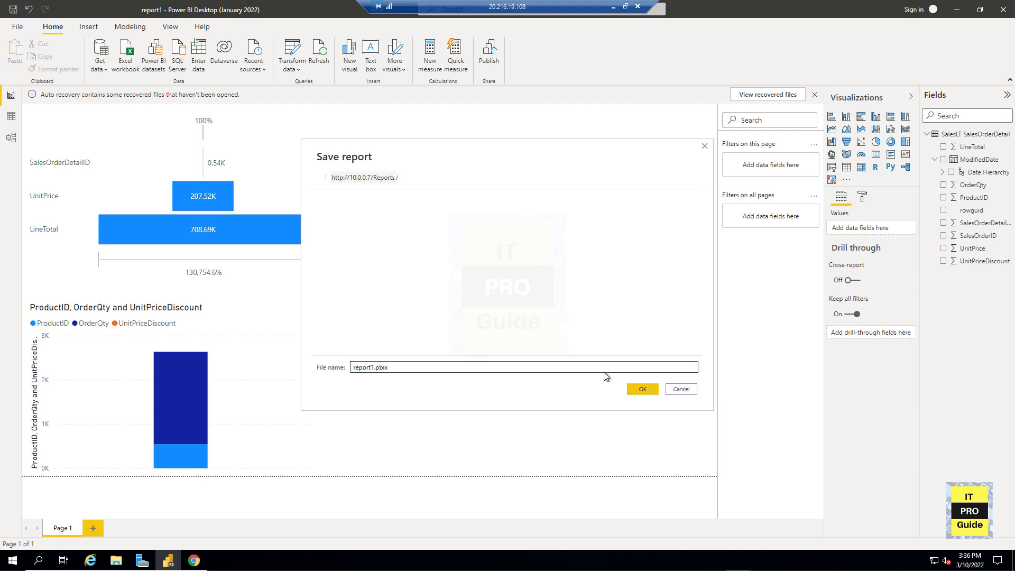
left_click(645, 393)
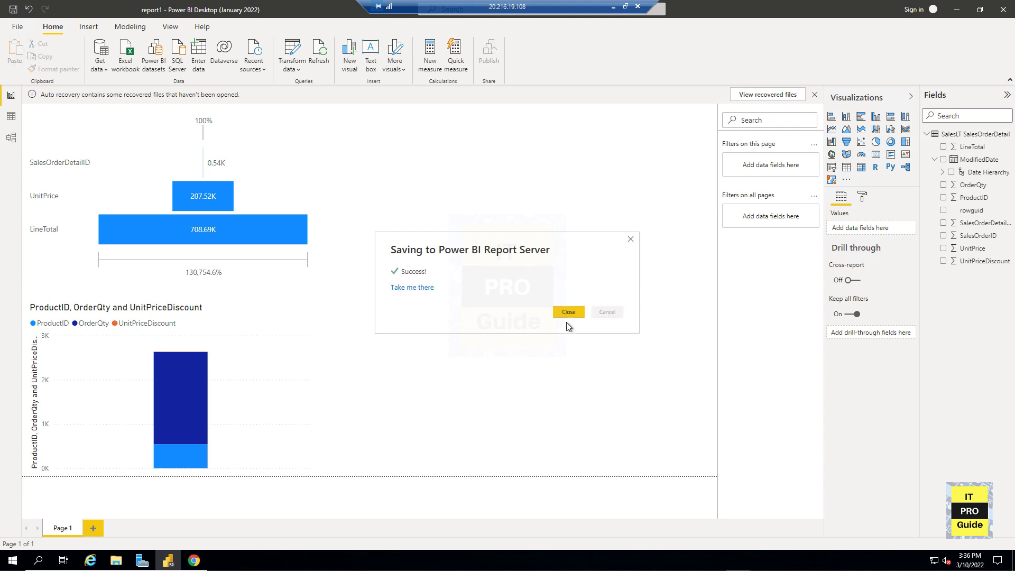
left_click(567, 314)
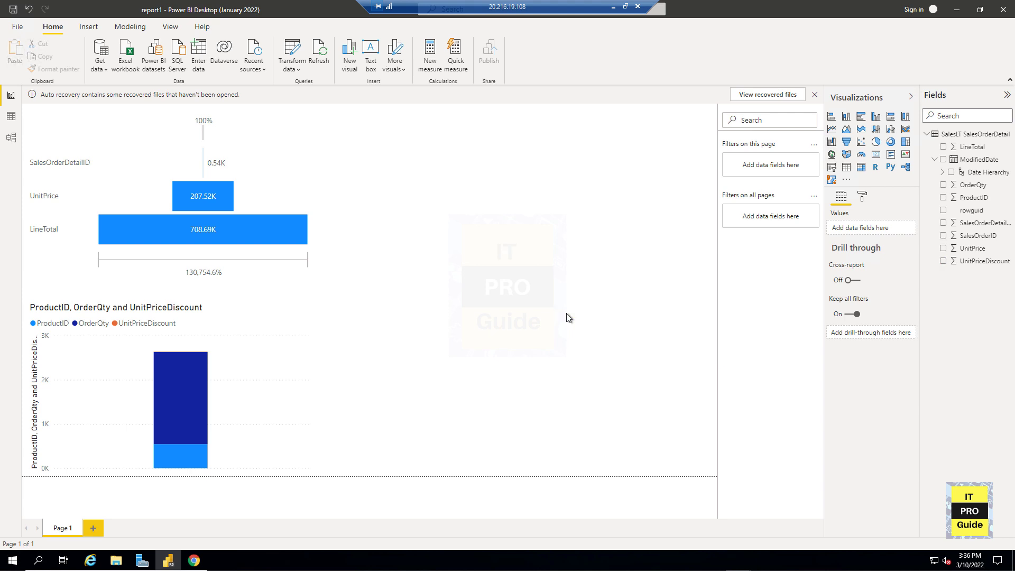
- Switch to Chrome, refresh the report server's Home folder in the web portal, and open report1
left_click(194, 562)
left_click(132, 77)
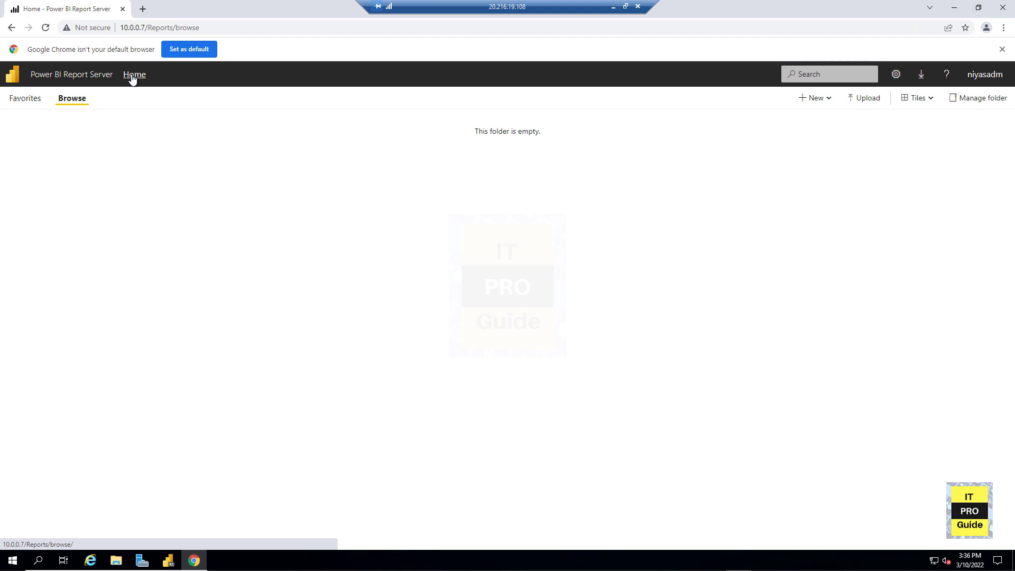
left_click(42, 104)
left_click(61, 100)
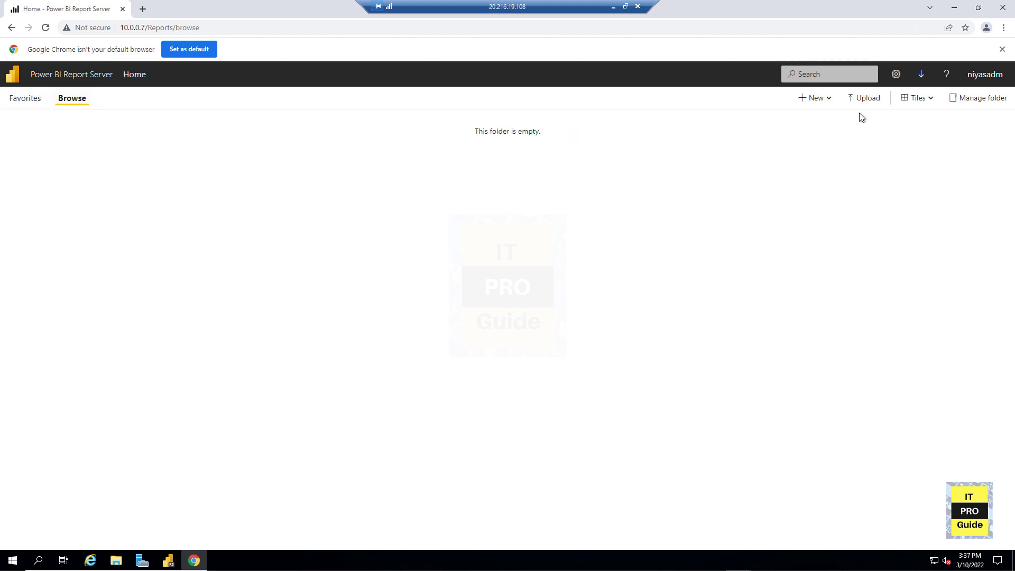
key("F5")
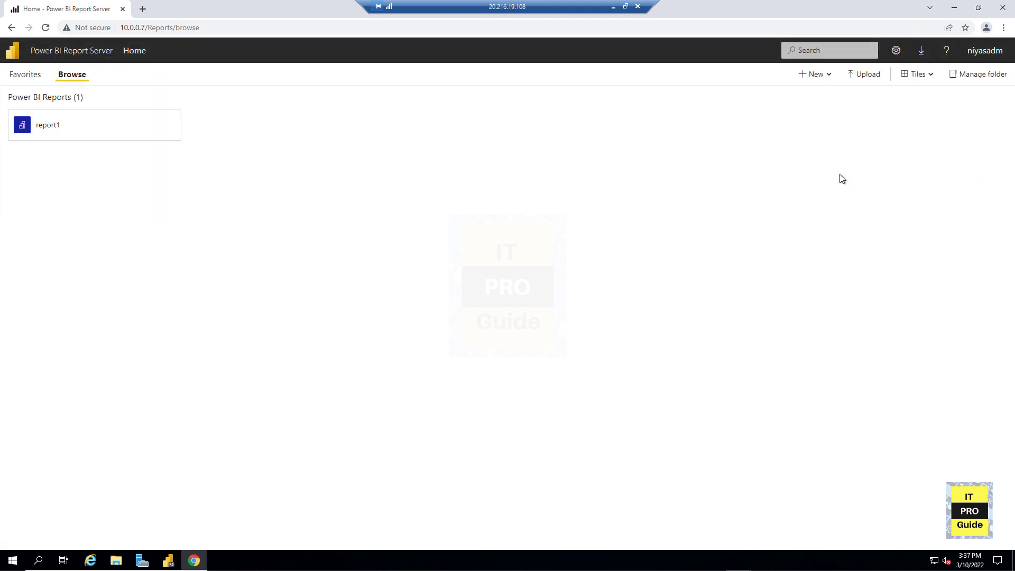
left_click(81, 138)
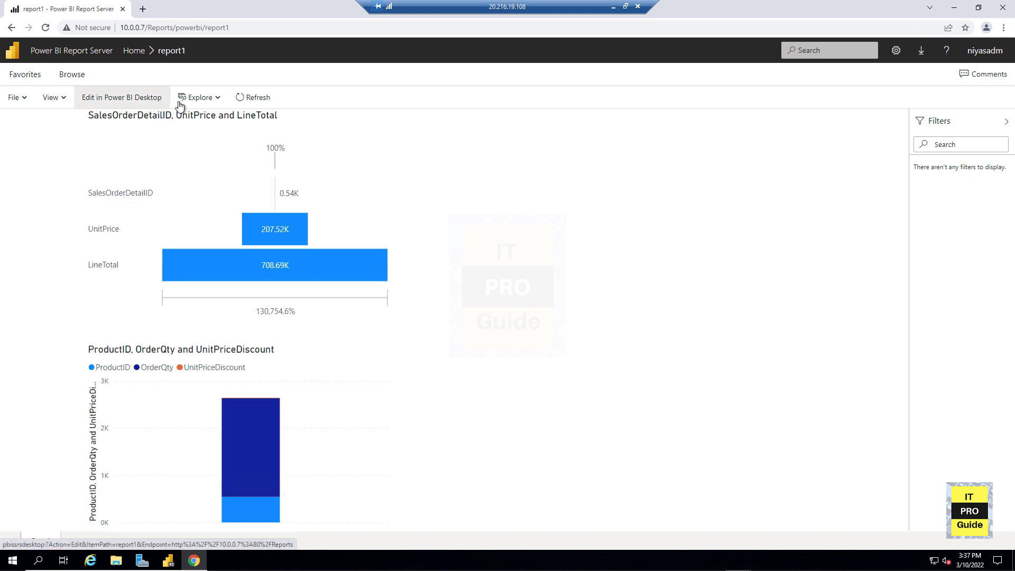
left_click(72, 98)
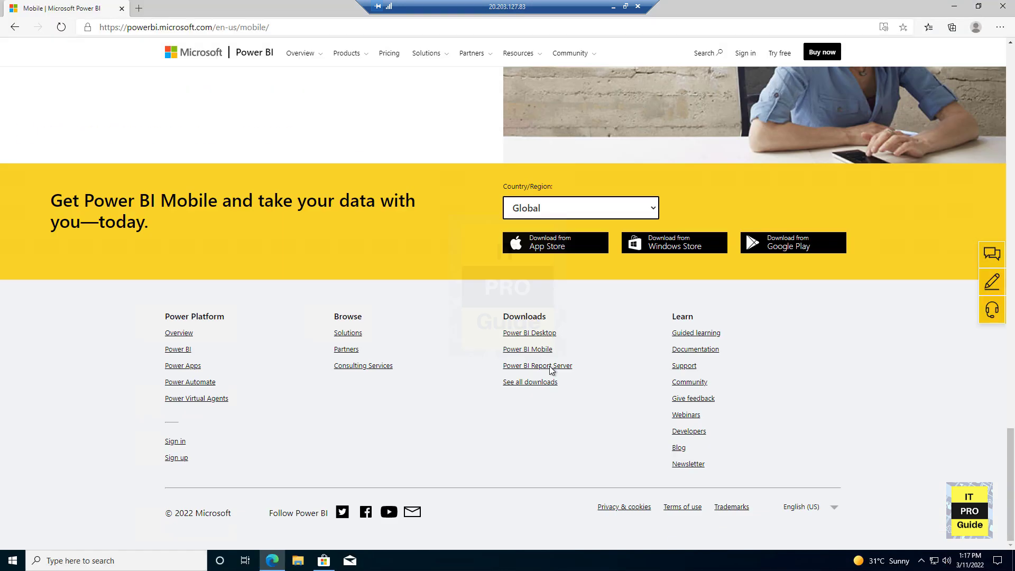
- Open the Power BI app in the Microsoft Store from the Power BI Mobile Windows Store download link
left_click(686, 243)
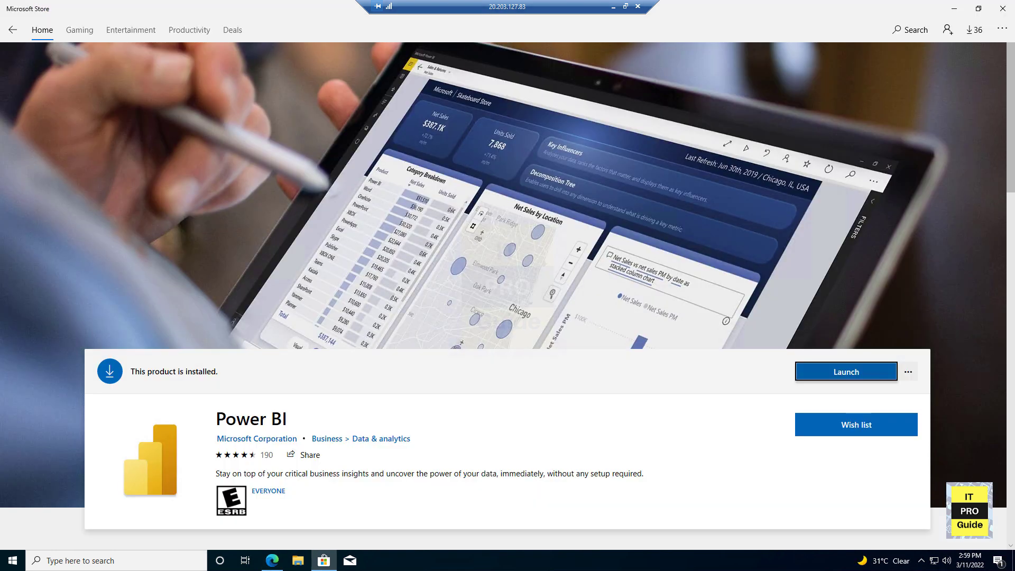
- Launch the installed Power BI app from its Store page
left_click(828, 371)
left_click(665, 60)
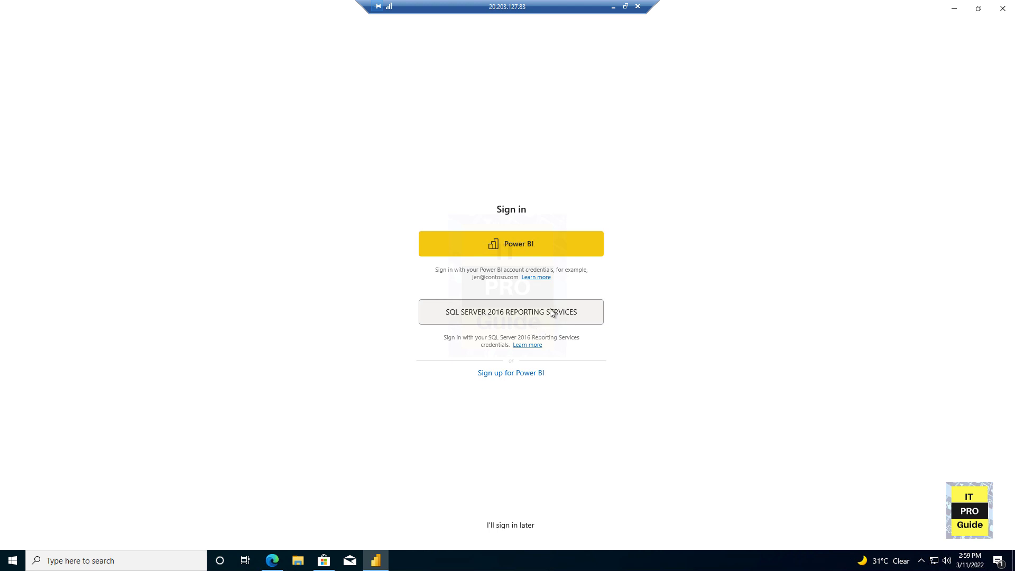
left_click(525, 309)
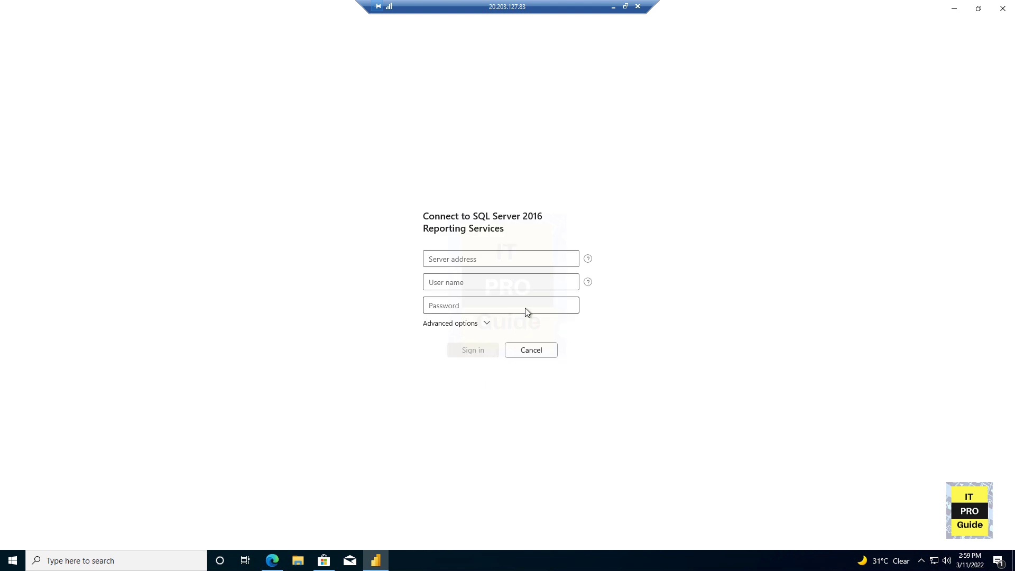
left_click(490, 266)
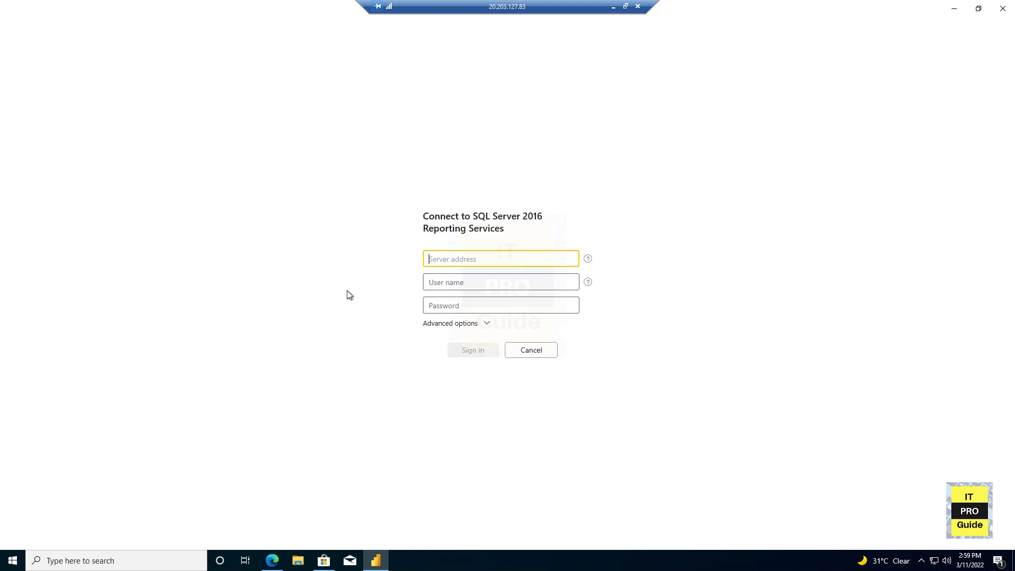
type("POWERBI")
key("Tab")
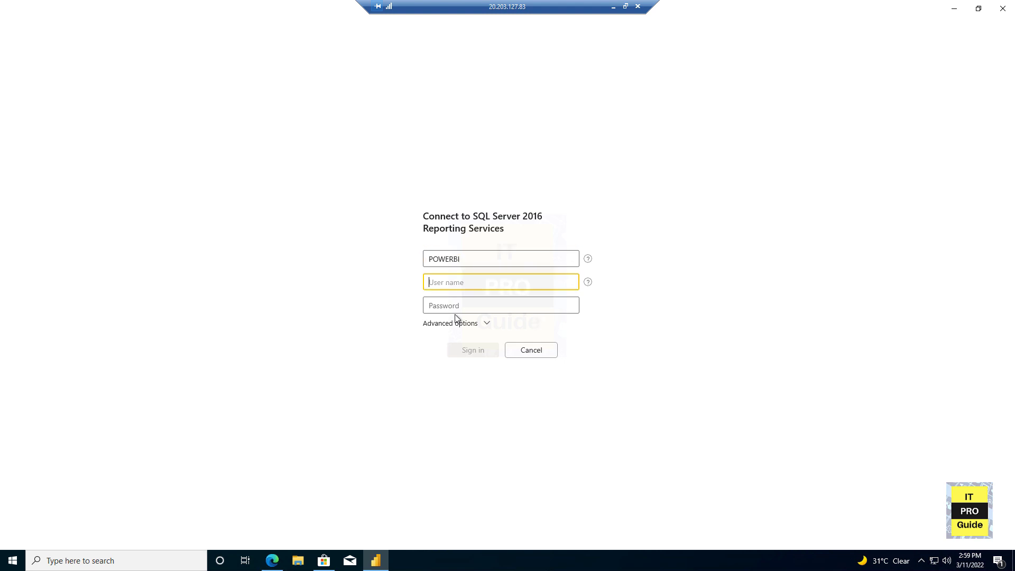
left_click(532, 350)
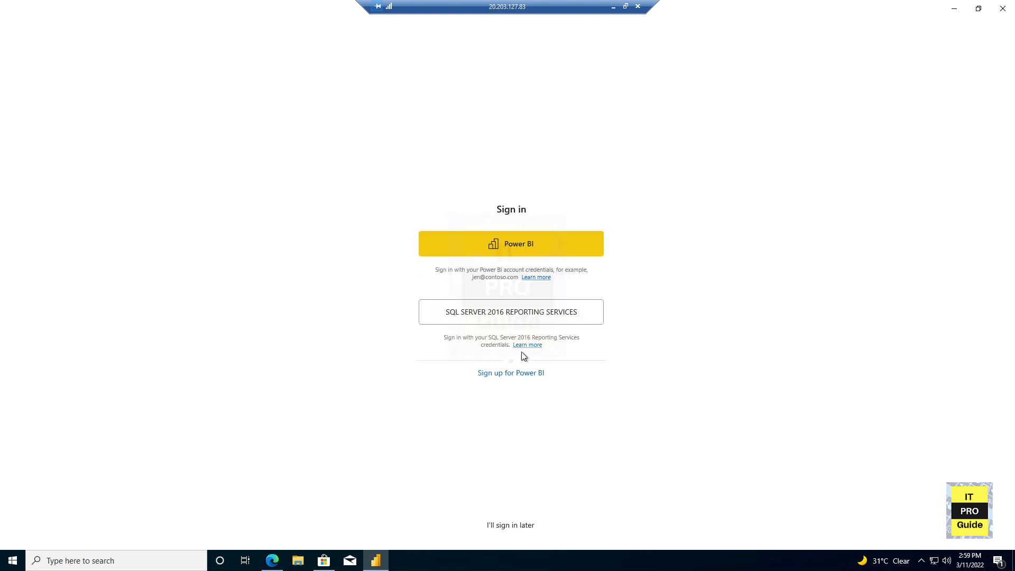
left_click(526, 247)
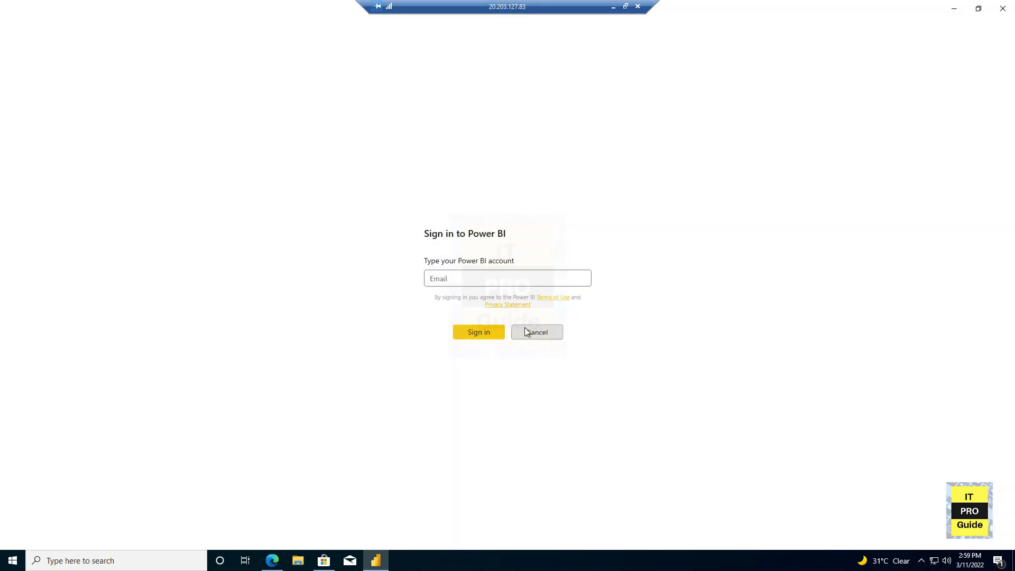
left_click(534, 332)
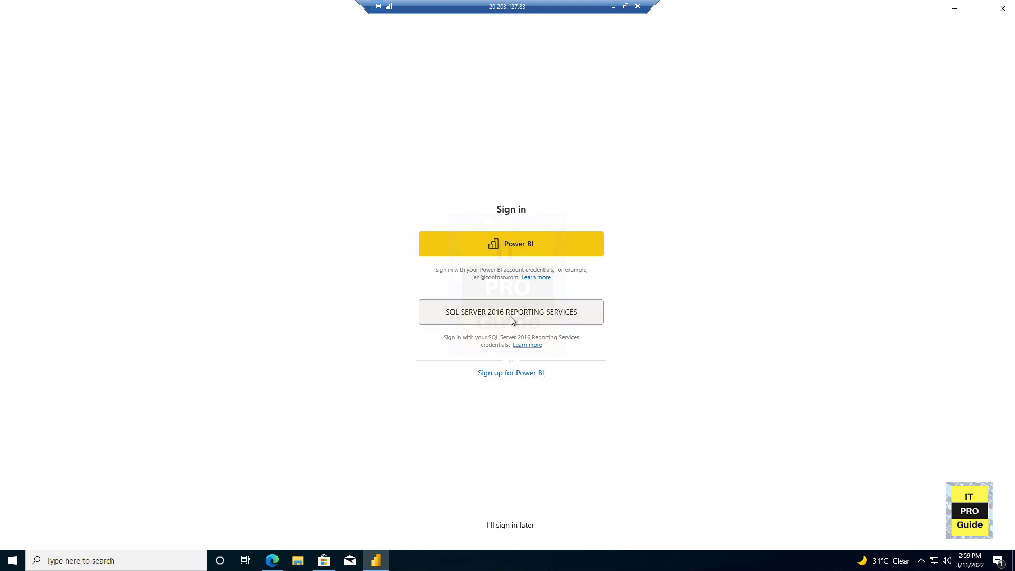
left_click(510, 316)
left_click(523, 349)
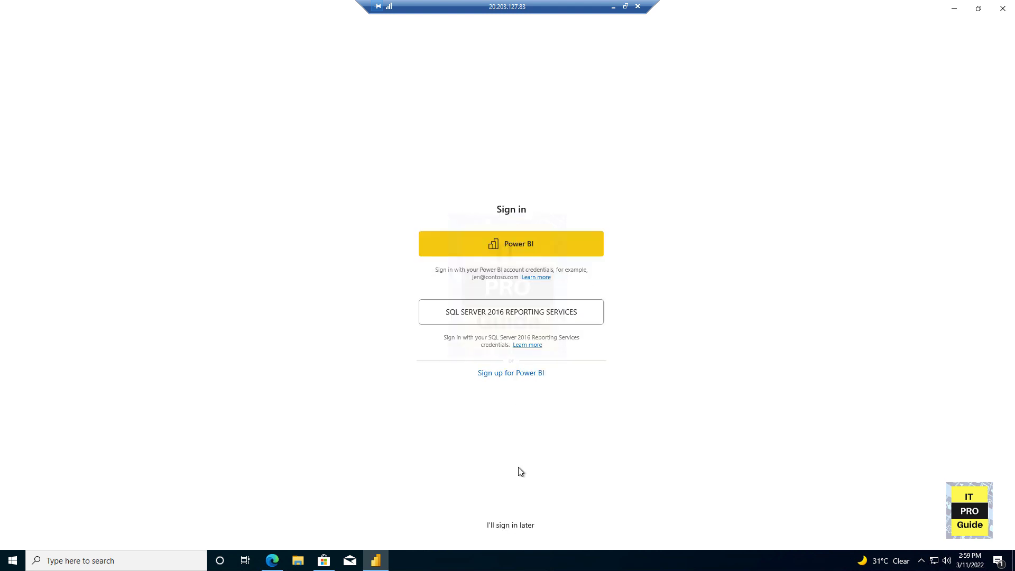
left_click(498, 523)
left_click(497, 373)
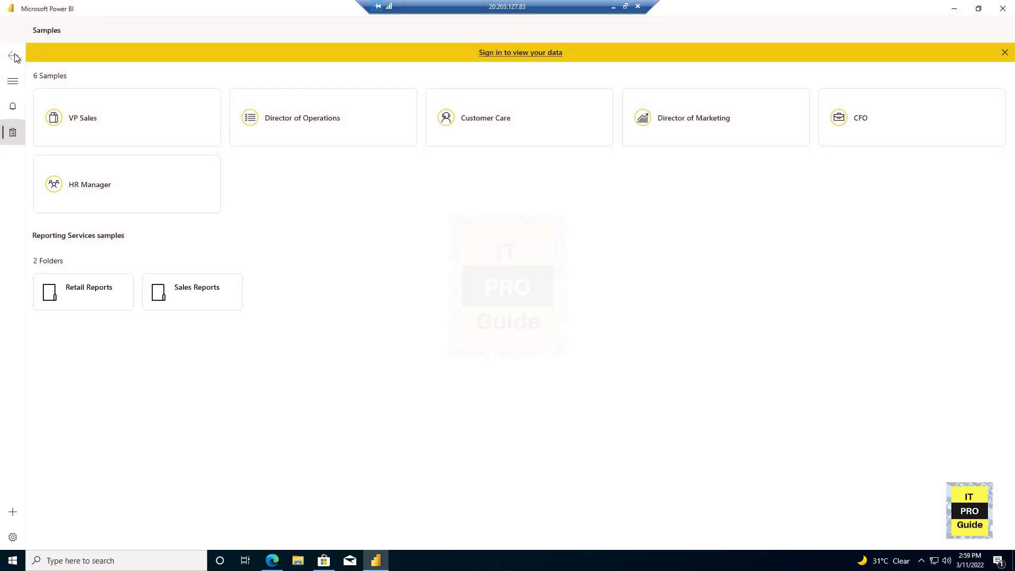
left_click(509, 53)
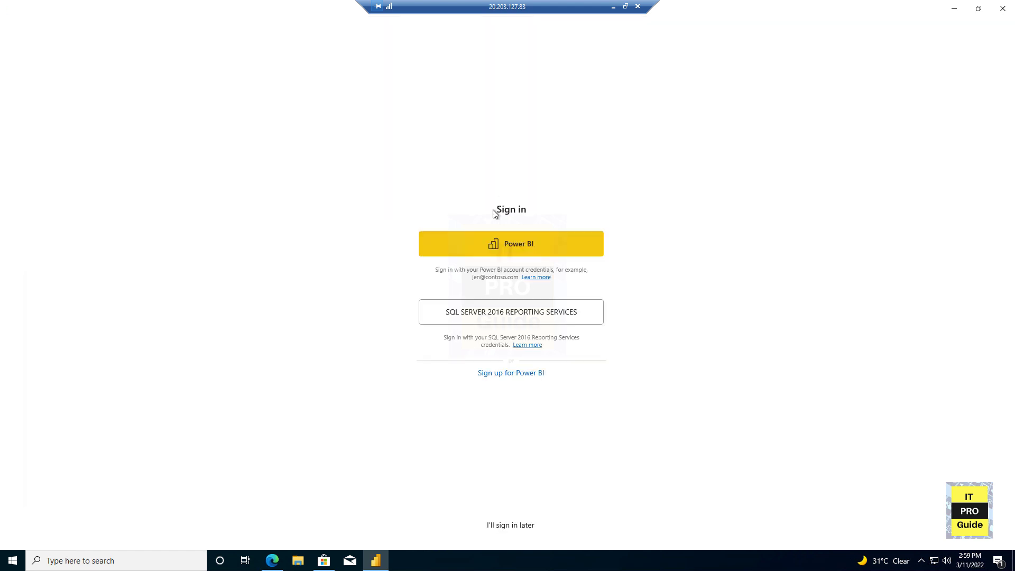
left_click(491, 303)
left_click(478, 263)
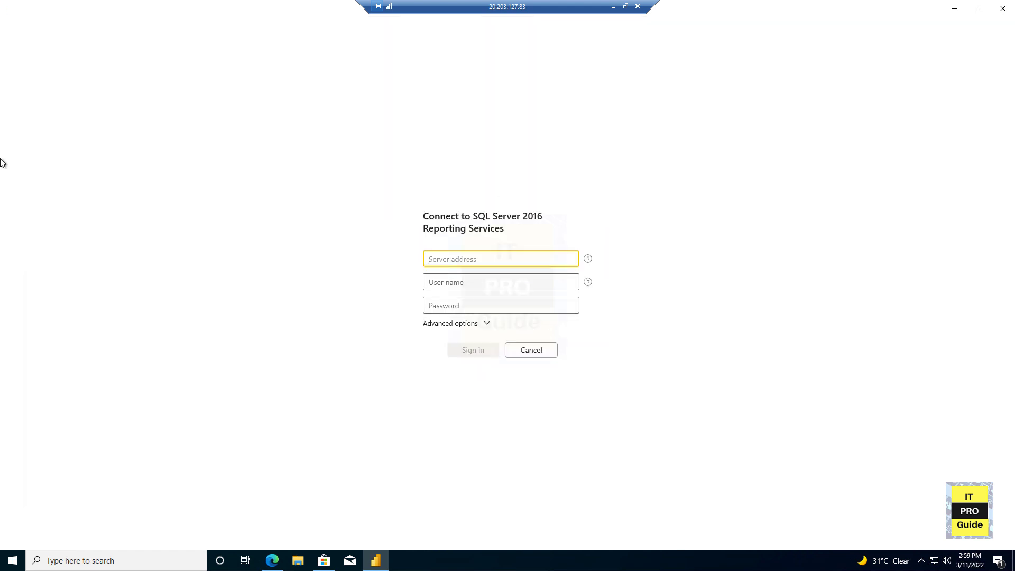
type("POWERBI")
key("Tab")
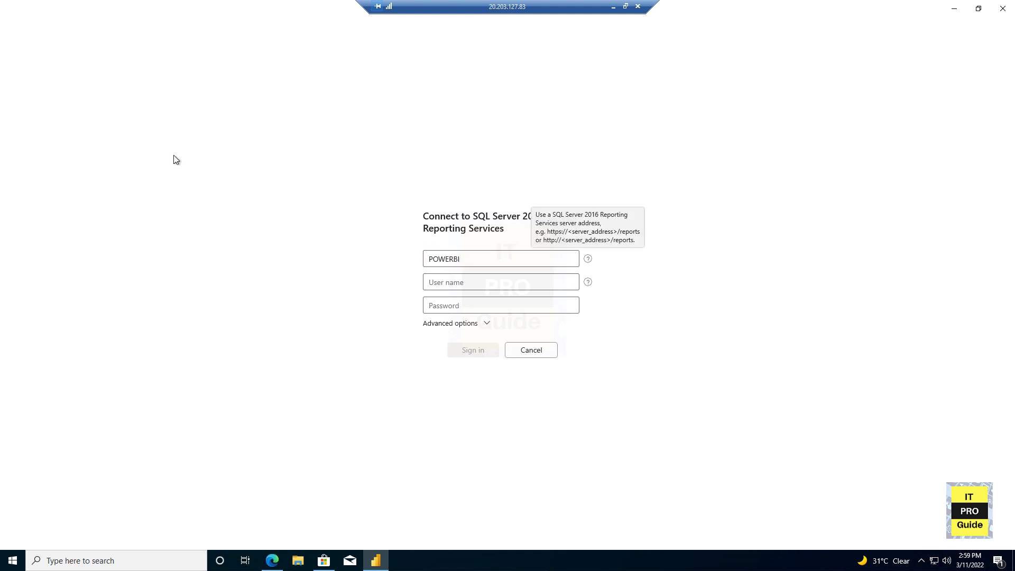
double_click(465, 258)
type("htt")
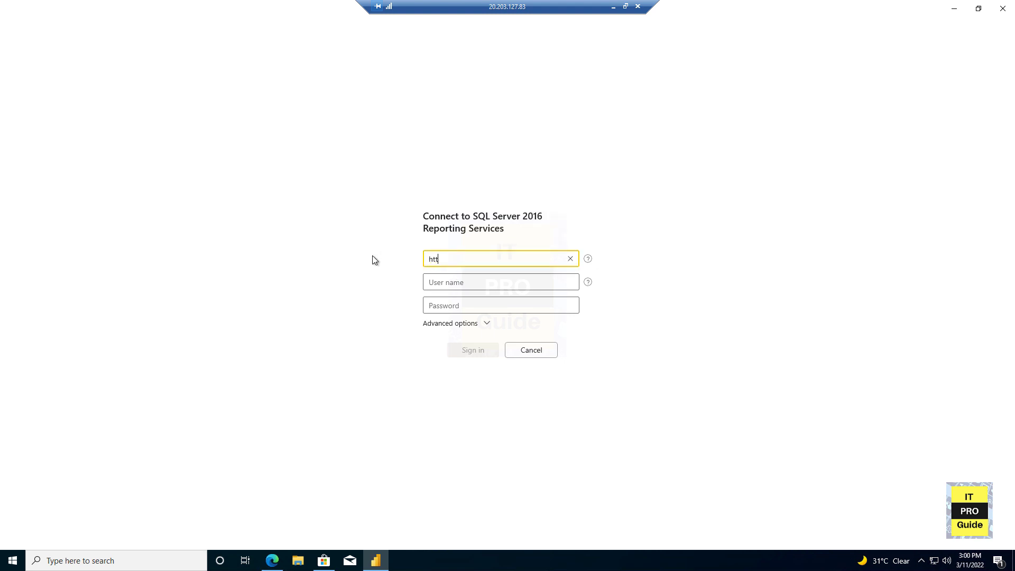
type("ps:")
mouse_move(587, 259)
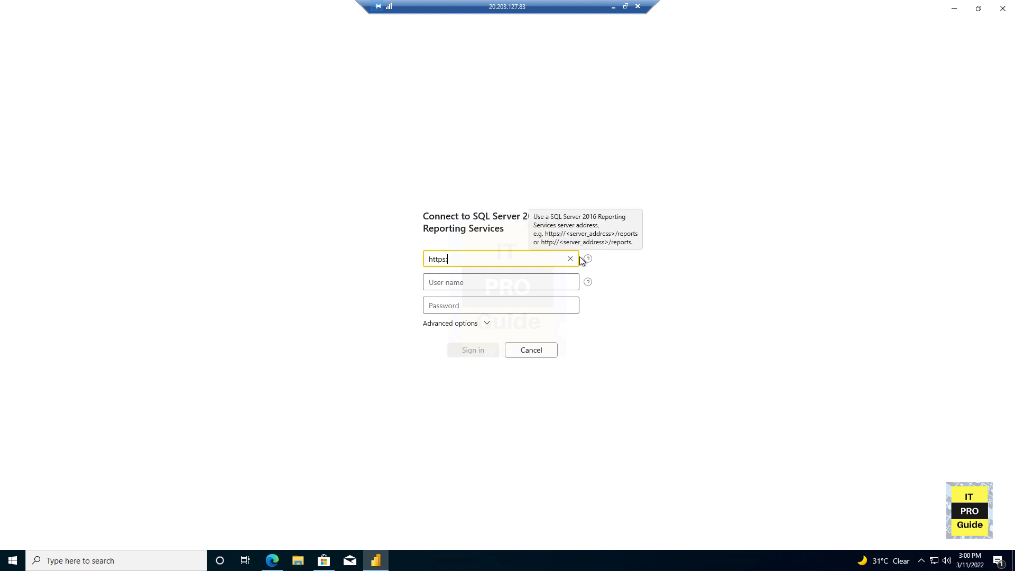
left_click(565, 259)
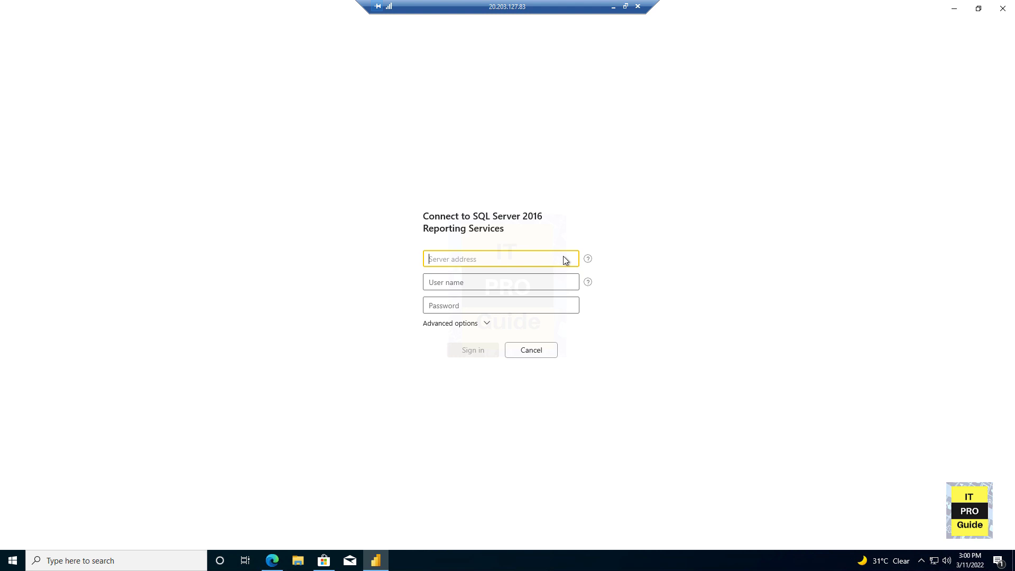
type("http://powerbi/reports")
key("Tab")
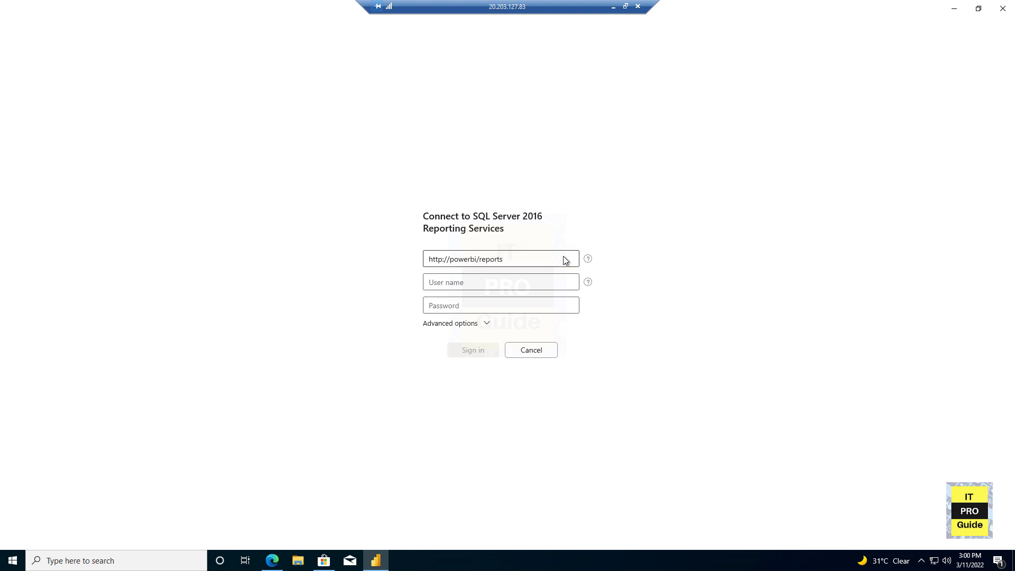
- Enter the account user name and password, then sign in to the report server
left_click(483, 289)
type("niyas@itpro")
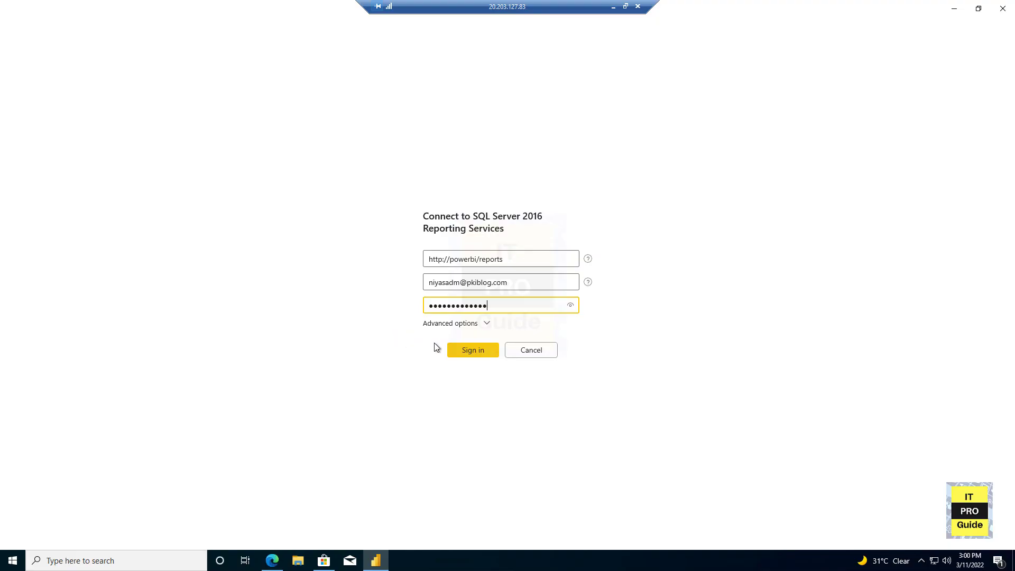
left_click(455, 350)
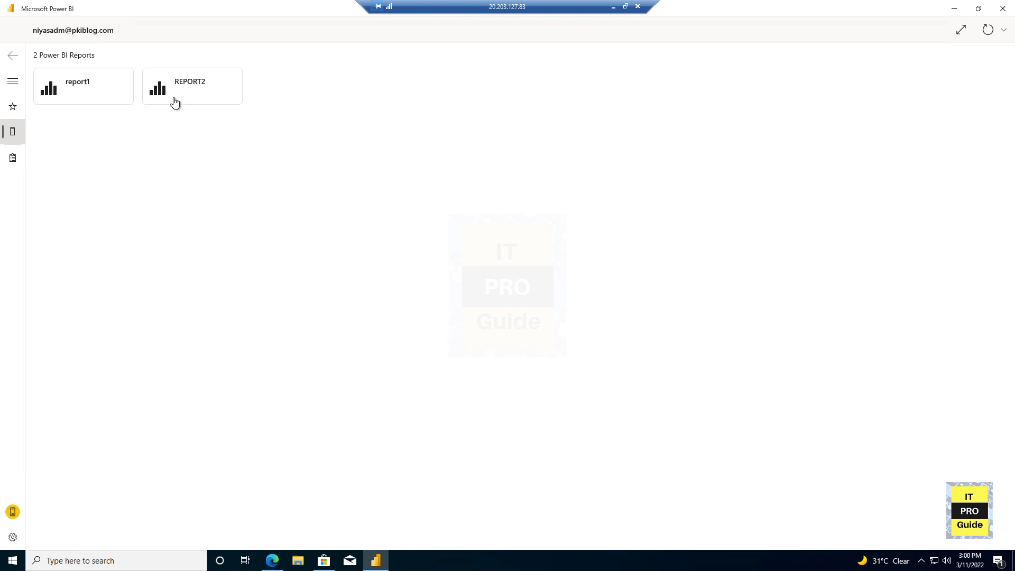
- Open REPORT2 from the Power BI Reports list and view it in full screen
left_click(190, 105)
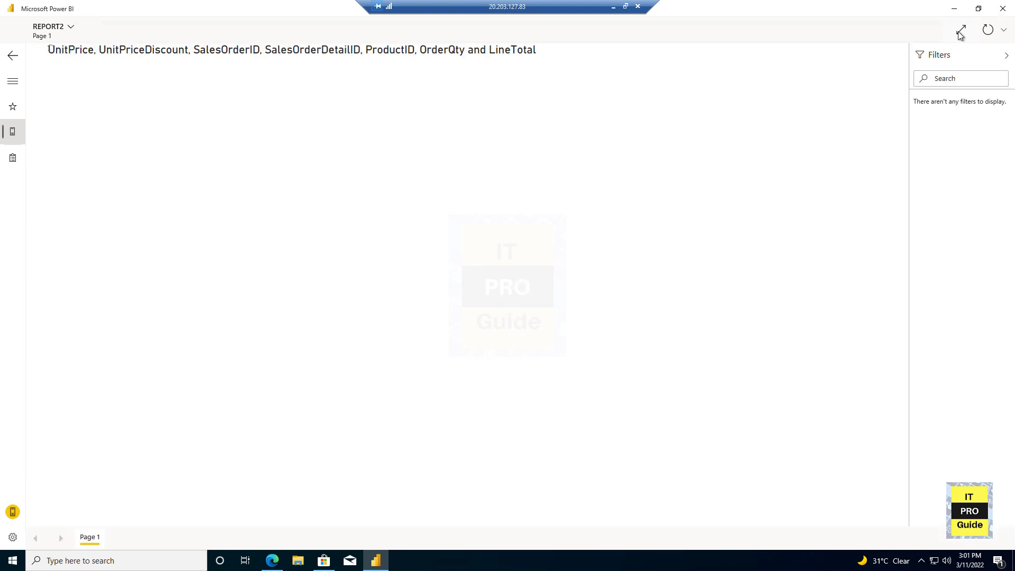
left_click(961, 31)
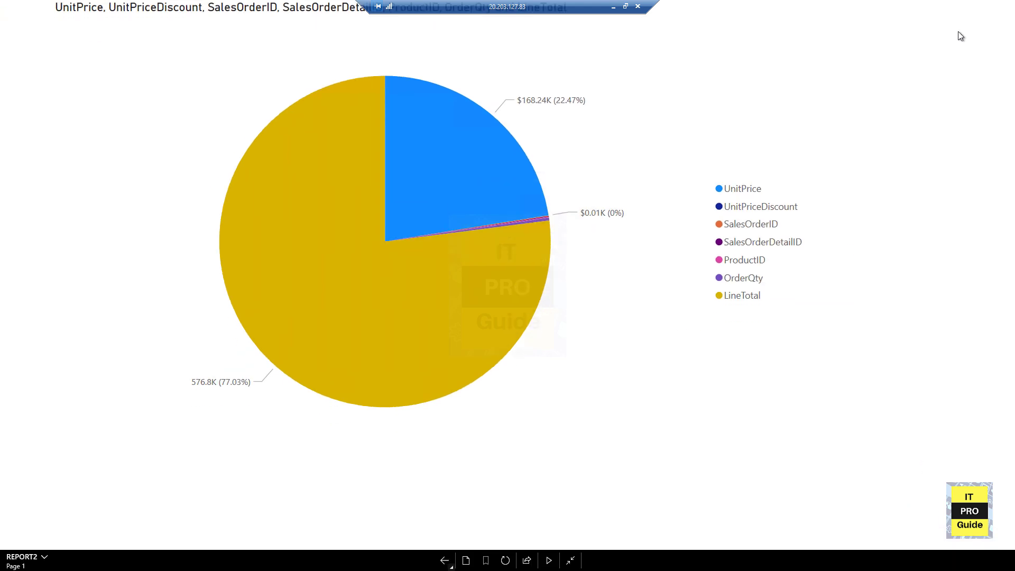